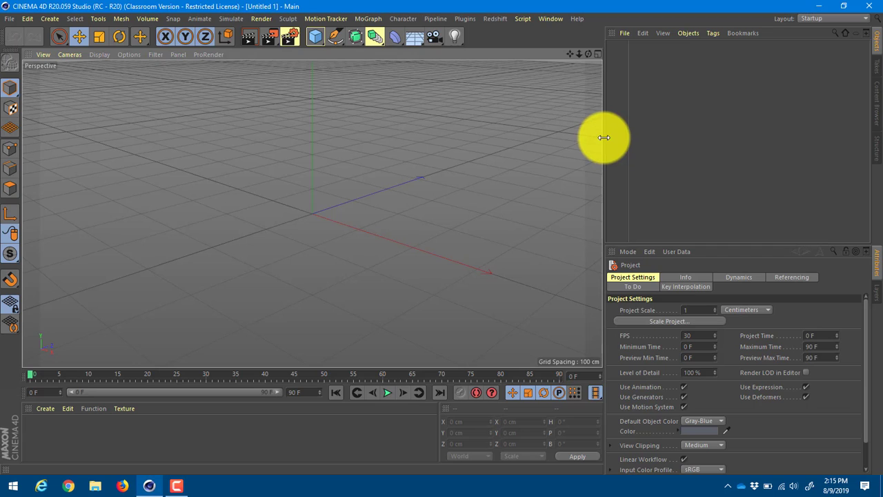
# - Widen the perspective viewport slightly and try out orbiting, panning and zooming across the empty grid
pyautogui.moveTo(602, 138)
pyautogui.mouseDown()
pyautogui.moveTo(576, 143)
pyautogui.moveTo(618, 143)
pyautogui.mouseUp()
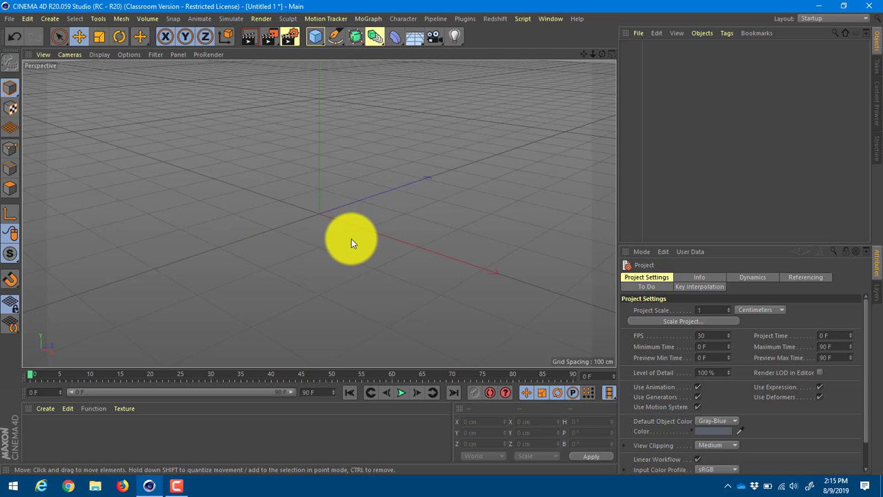
pyautogui.keyDown('alt'); pyautogui.moveTo(299, 227); pyautogui.dragTo(345, 237); pyautogui.keyUp('alt')
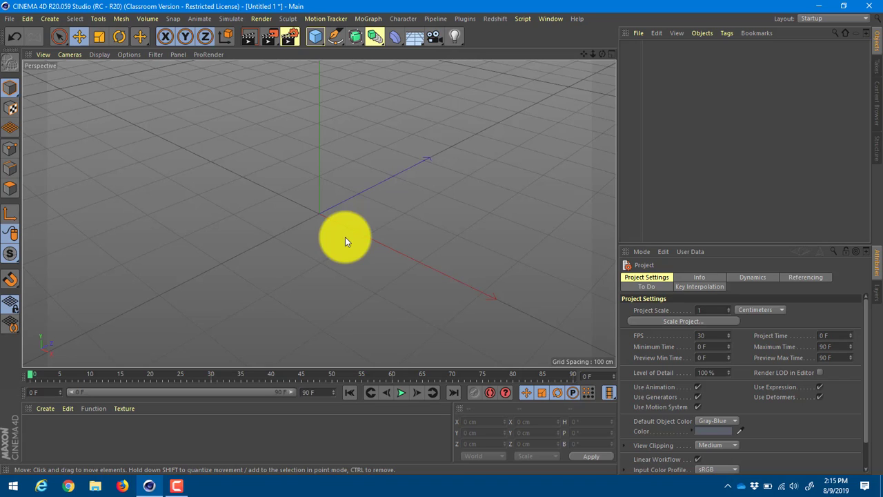
pyautogui.keyDown('alt'); pyautogui.moveTo(385, 196); pyautogui.dragTo(363, 157); pyautogui.keyUp('alt')
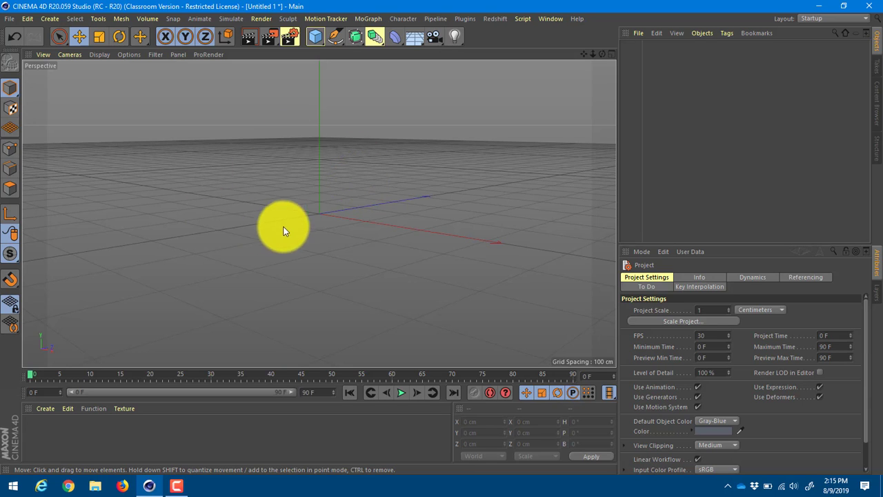
pyautogui.keyDown('alt'); pyautogui.moveTo(345, 174); pyautogui.dragTo(194, 259); pyautogui.keyUp('alt')
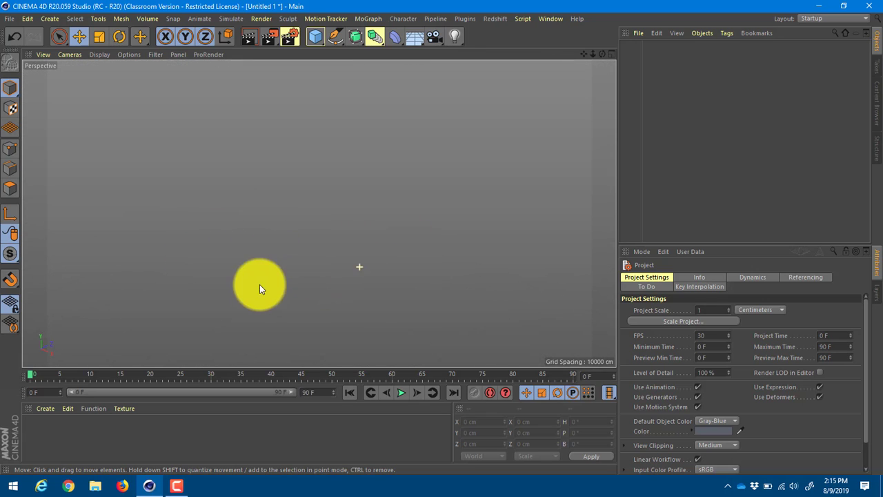
pyautogui.keyDown('alt'); pyautogui.moveTo(260, 289); pyautogui.dragTo(316, 297); pyautogui.keyUp('alt')
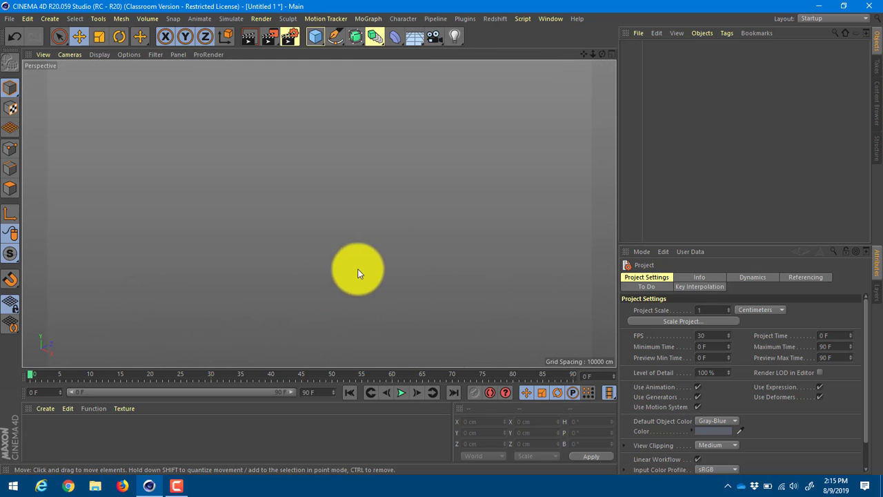
pyautogui.keyDown('alt'); pyautogui.moveTo(358, 273); pyautogui.dragTo(284, 215); pyautogui.keyUp('alt')
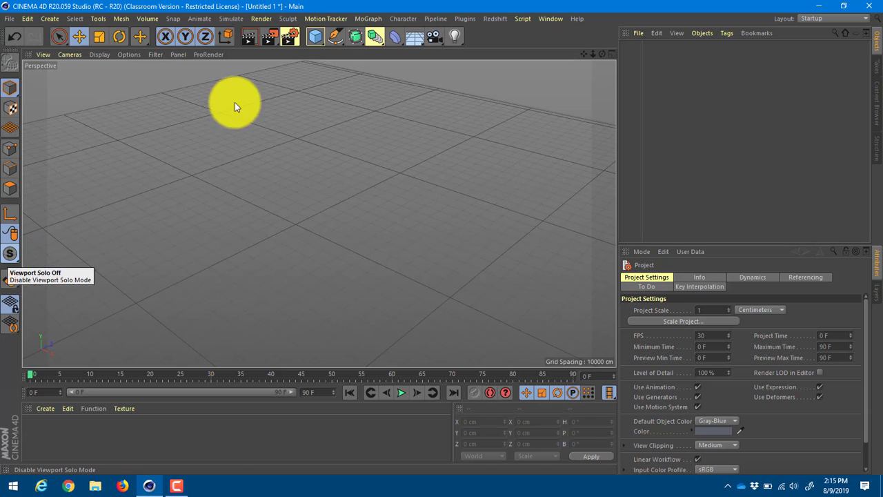
# - Add a default cube primitive at the world origin and activate Live Selection
pyautogui.click(316, 37)
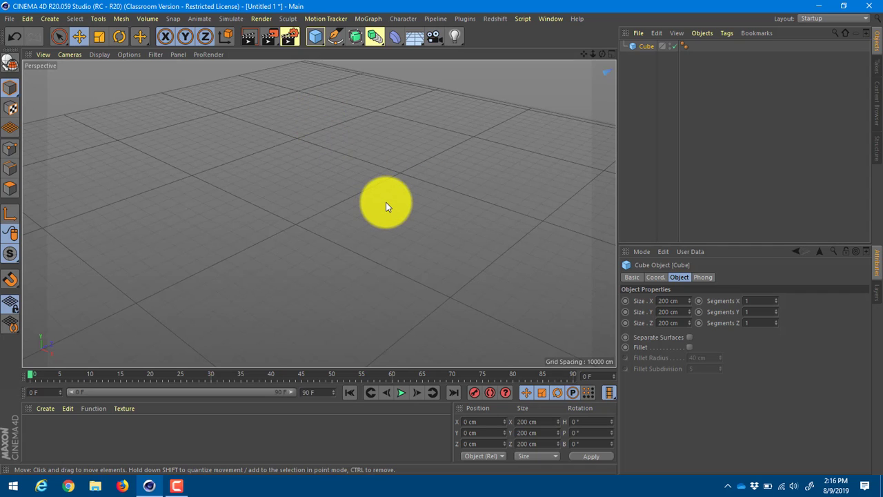
pyautogui.press('9')
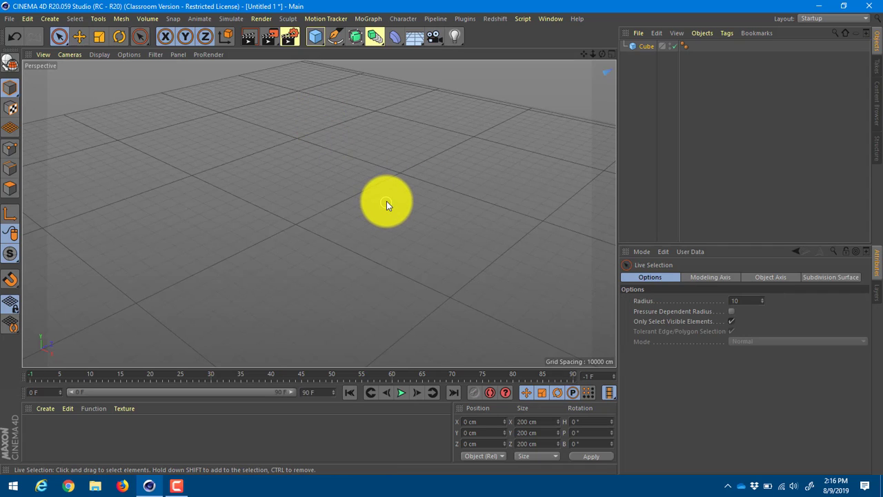
pyautogui.press('h')
pyautogui.scroll(-3, 431, 214)
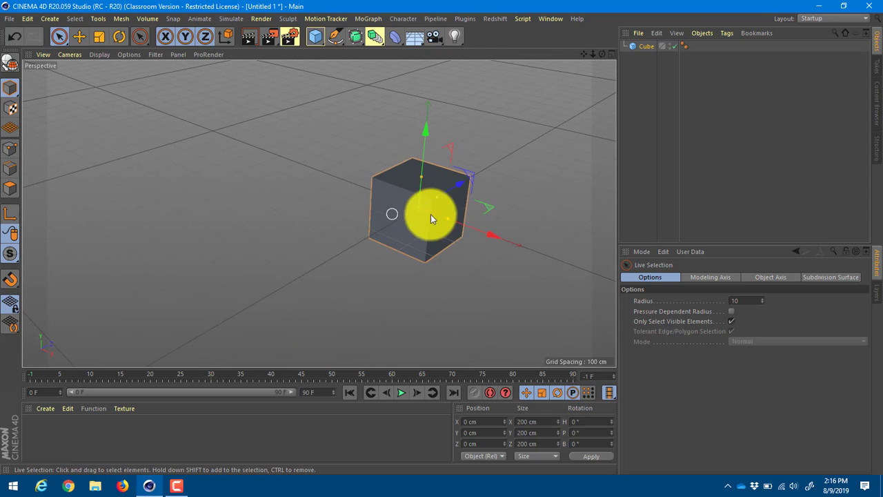
# - Duplicate the cube twice along the X axis and place the original cube at about X 86 cm
pyautogui.keyDown('ctrl'); pyautogui.moveTo(487, 232); pyautogui.dragTo(325, 184); pyautogui.keyUp('ctrl')
pyautogui.moveTo(10, 253); pyautogui.dragTo(71, 291)
pyautogui.moveTo(16, 256); pyautogui.dragTo(63, 269)
pyautogui.keyDown('alt'); pyautogui.moveTo(211, 222); pyautogui.dragTo(331, 234); pyautogui.keyUp('alt')
pyautogui.click(439, 189)
pyautogui.moveTo(484, 218); pyautogui.dragTo(525, 217)
# - Make the original cube editable and raise its top polygon by about 134 cm
pyautogui.press('c')
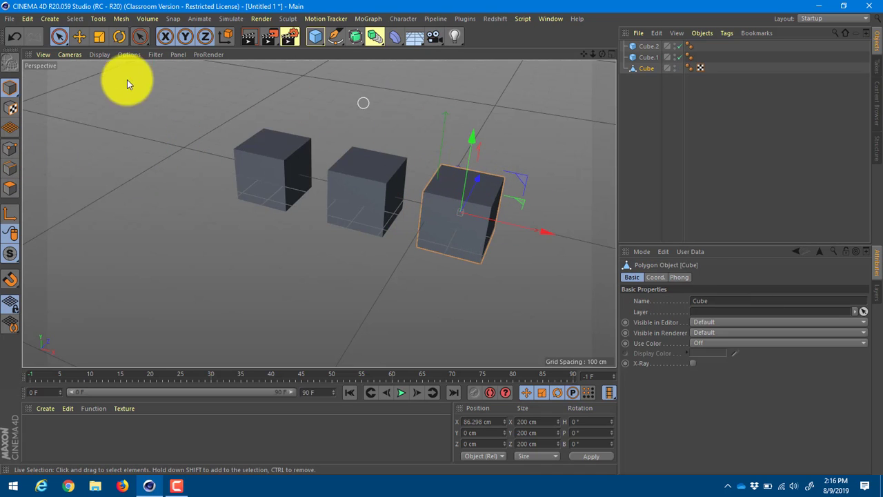
pyautogui.click(10, 188)
pyautogui.click(464, 183)
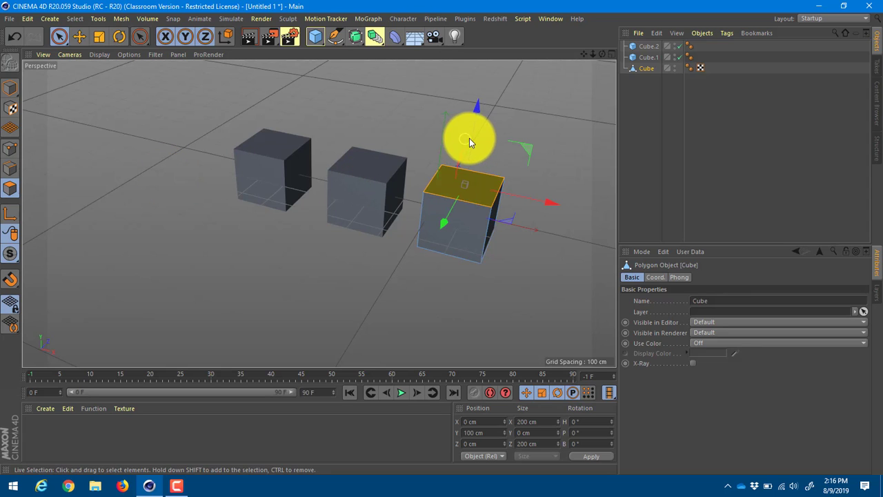
pyautogui.moveTo(469, 138); pyautogui.dragTo(466, 94)
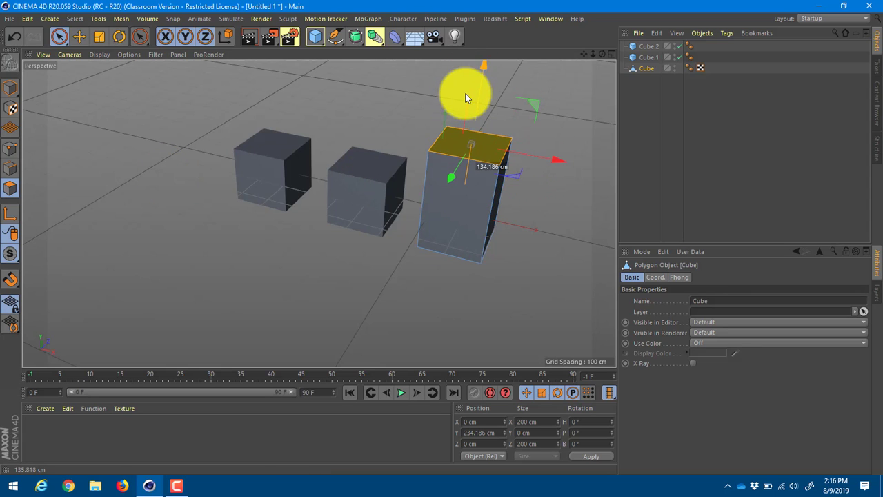
# - Select all polygons of the stretched cube, and clear the scene by deleting all three cubes
pyautogui.click(353, 207)
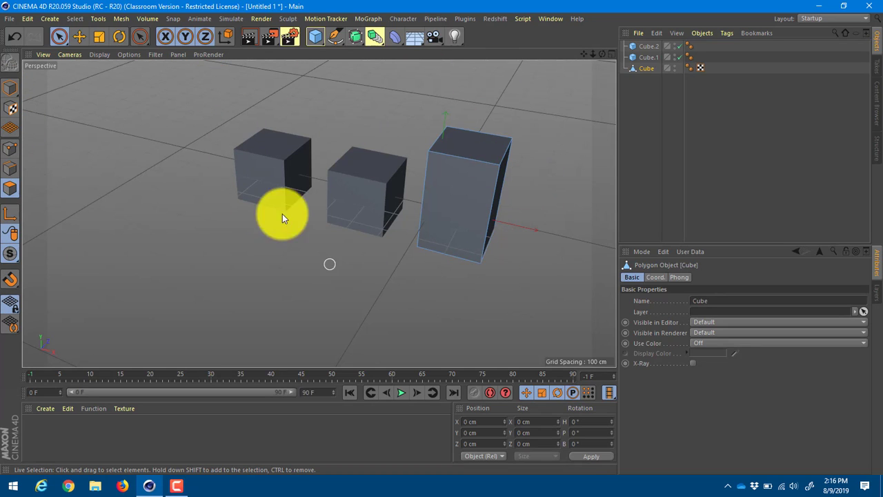
pyautogui.hotkey('ctrl', 'a')
pyautogui.press('super')
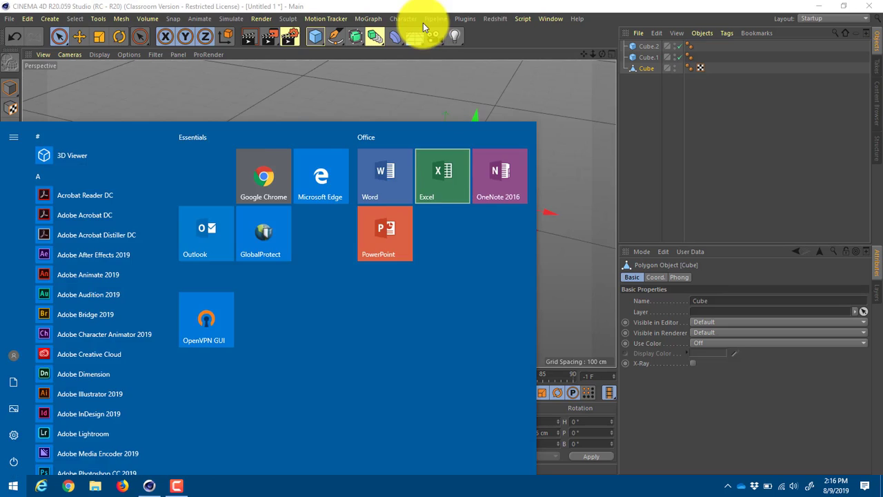
pyautogui.click(425, 22)
pyautogui.click(328, 5)
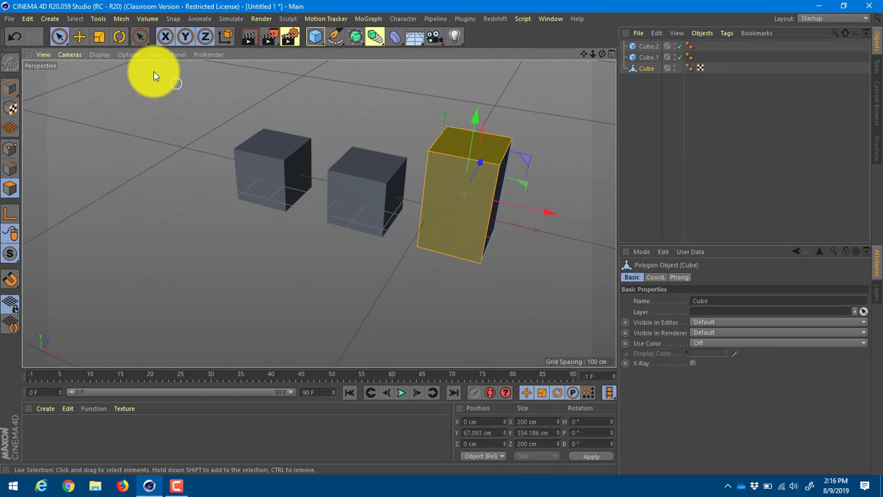
pyautogui.click(60, 40)
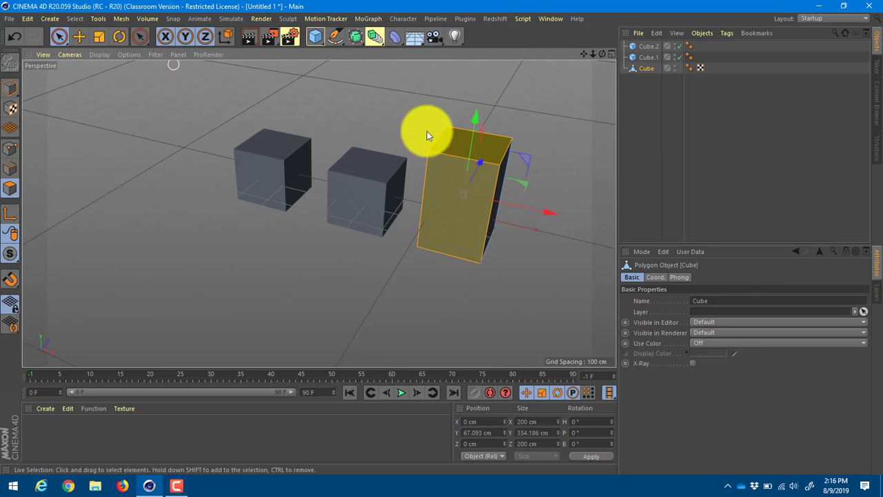
pyautogui.moveTo(694, 84); pyautogui.dragTo(641, 35)
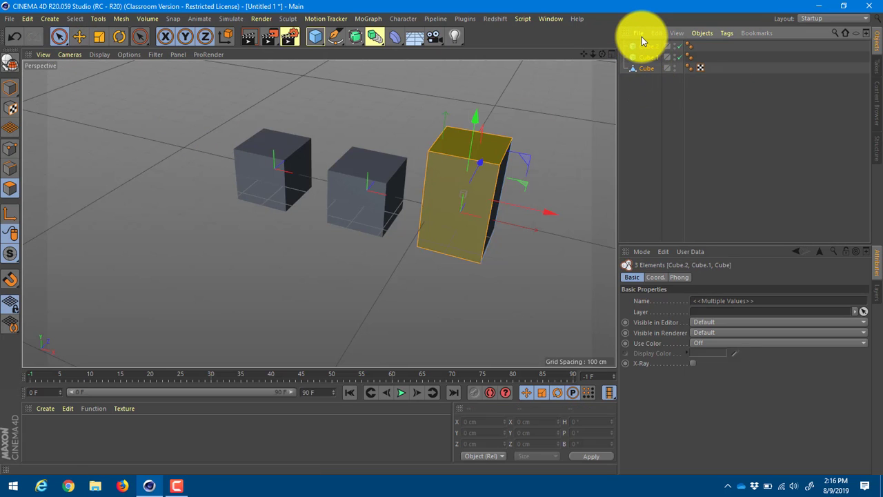
pyautogui.press('Delete')
# - Add a default sphere primitive and make it editable
pyautogui.moveTo(326, 38); pyautogui.dragTo(513, 66)
pyautogui.press('c')
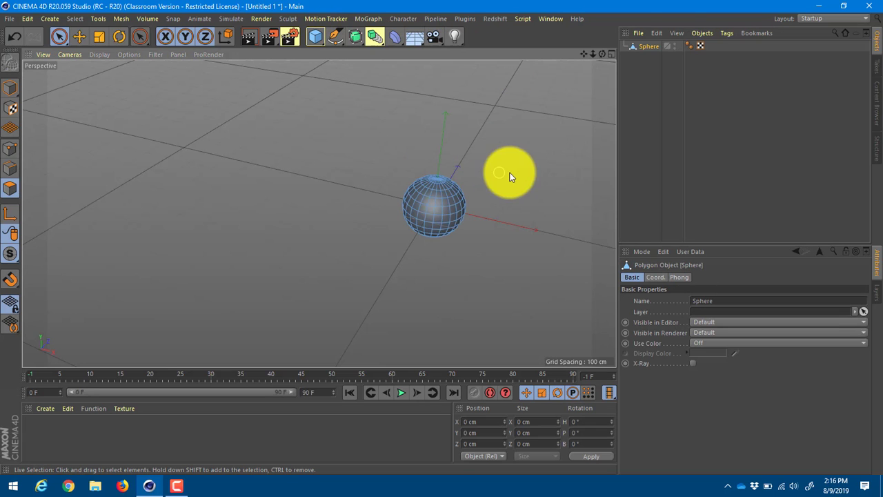
pyautogui.press('h')
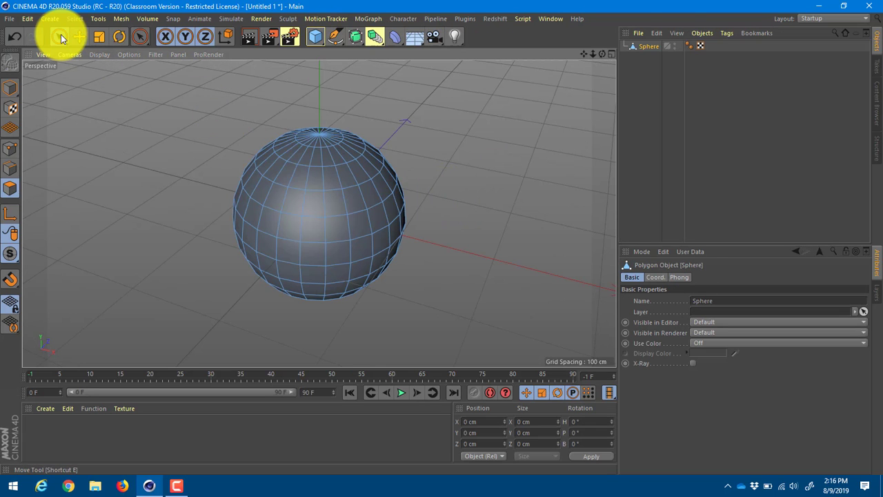
# - Paint-select a block of polygons on the sphere's upper front with Live Selection
pyautogui.moveTo(60, 38); pyautogui.dragTo(67, 43)
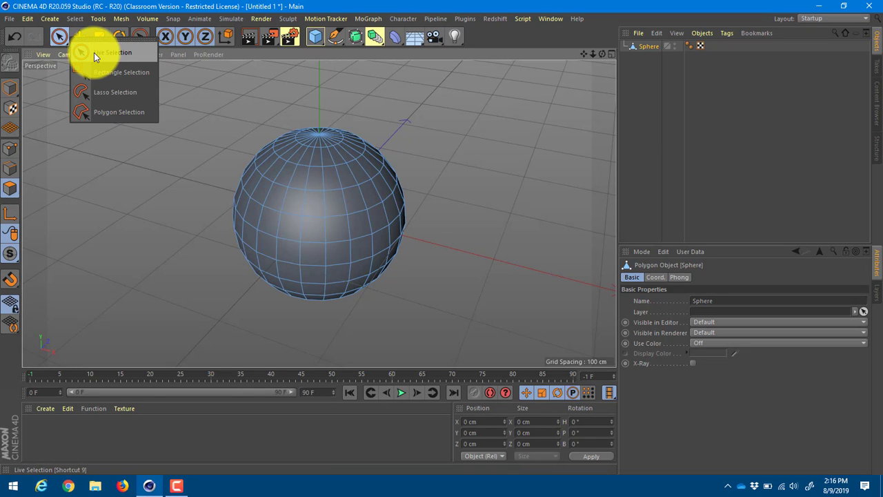
pyautogui.click(99, 54)
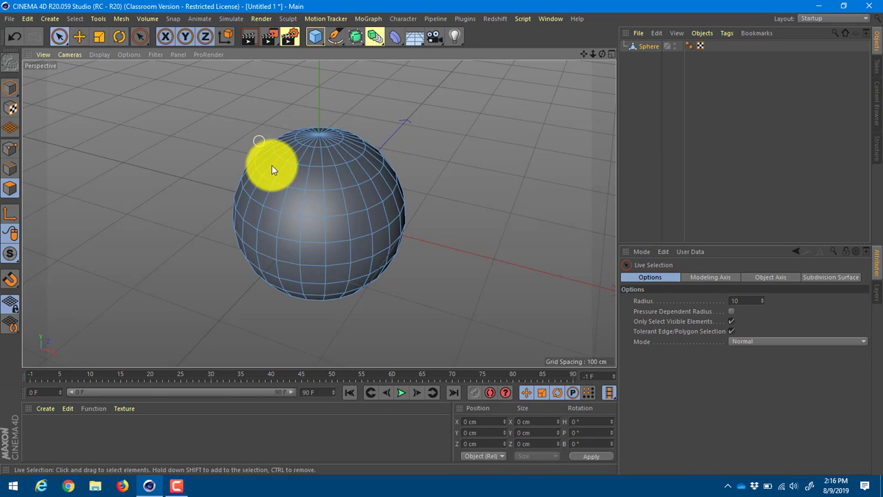
pyautogui.click(274, 168)
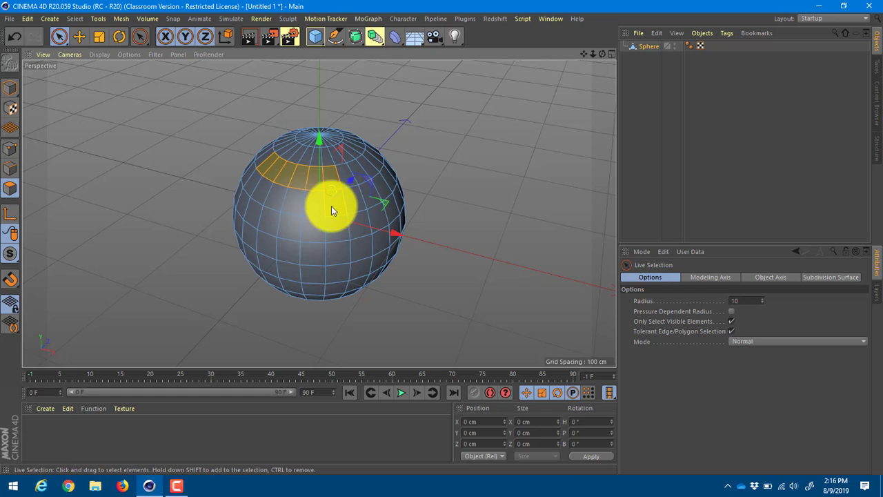
pyautogui.moveTo(257, 185)
pyautogui.mouseDown()
pyautogui.moveTo(280, 221)
pyautogui.moveTo(351, 211)
pyautogui.mouseUp()
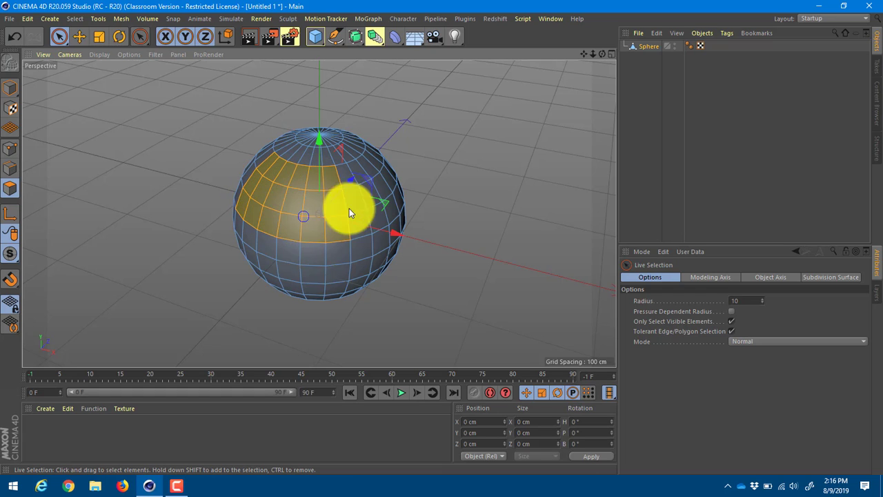
pyautogui.moveTo(434, 173)
pyautogui.keyDown('alt'); pyautogui.mouseDown()
pyautogui.moveTo(240, 185)
pyautogui.moveTo(428, 162)
pyautogui.mouseUp(); pyautogui.keyUp('alt')
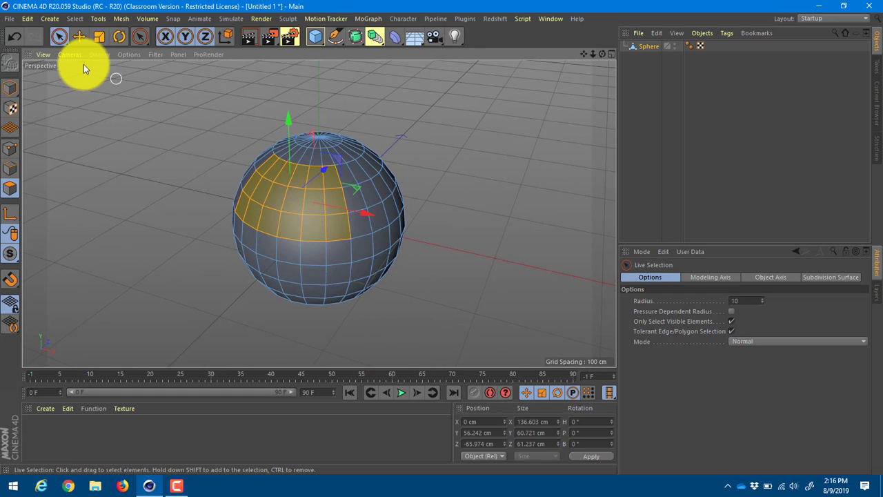
# - Select the polygons in the sphere's upper quarter with Rectangle Selection, including hidden ones
pyautogui.click(60, 37)
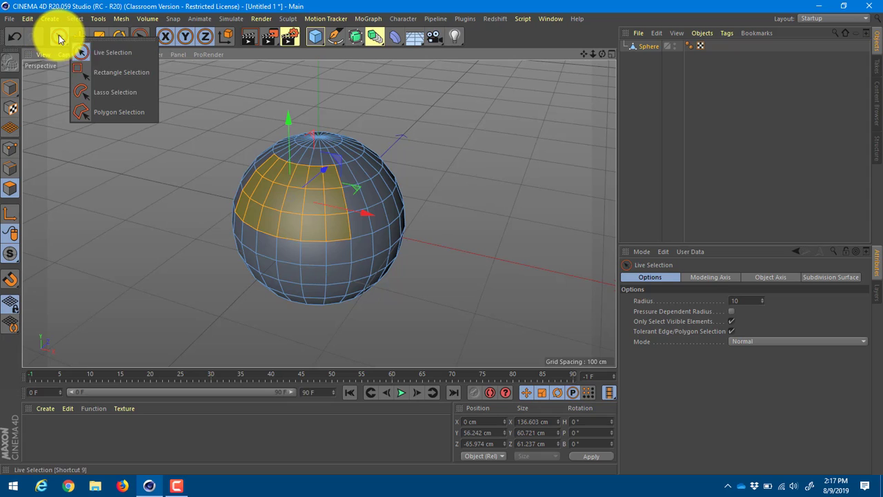
pyautogui.click(105, 71)
pyautogui.moveTo(188, 127); pyautogui.dragTo(316, 221)
pyautogui.moveTo(203, 175)
pyautogui.keyDown('alt'); pyautogui.mouseDown()
pyautogui.moveTo(329, 177)
pyautogui.moveTo(282, 187)
pyautogui.moveTo(193, 165)
pyautogui.mouseUp(); pyautogui.keyUp('alt')
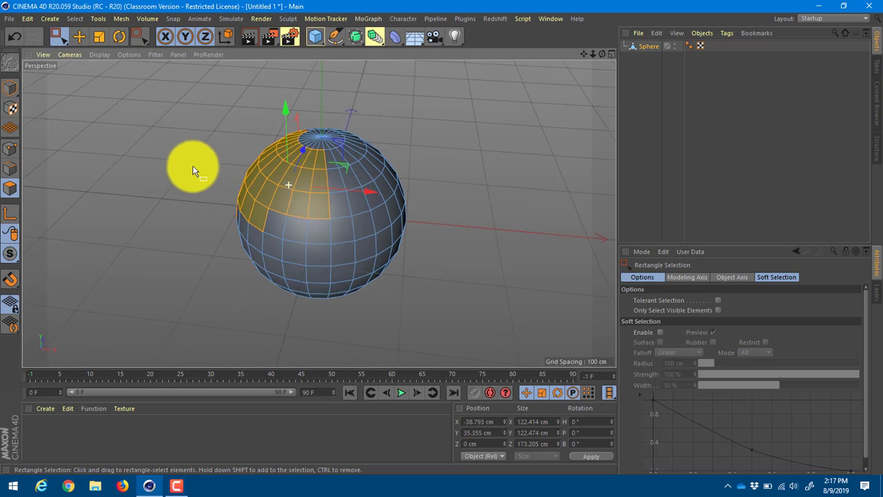
# - Return to Live Selection and paint-select a new patch of polygons on the middle of the sphere's front
pyautogui.click(68, 42)
pyautogui.click(83, 57)
pyautogui.click(321, 233)
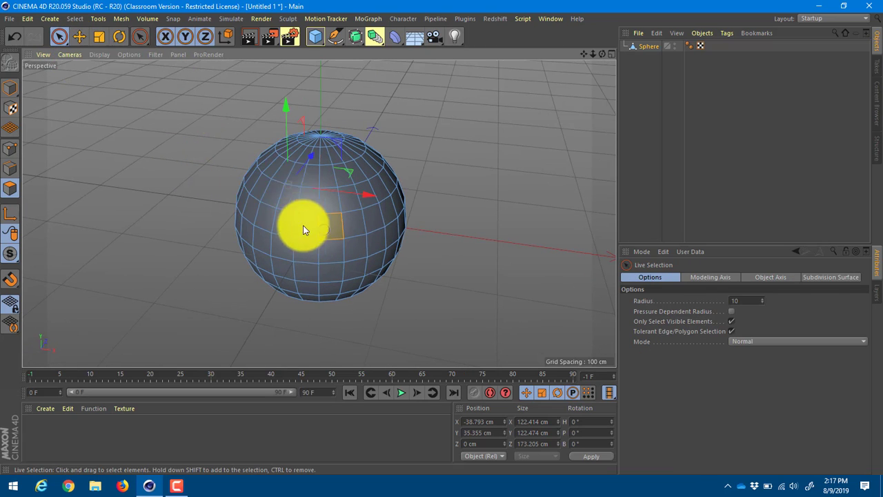
pyautogui.moveTo(303, 225)
pyautogui.mouseDown()
pyautogui.moveTo(285, 221)
pyautogui.moveTo(299, 200)
pyautogui.moveTo(278, 240)
pyautogui.moveTo(325, 244)
pyautogui.mouseUp()
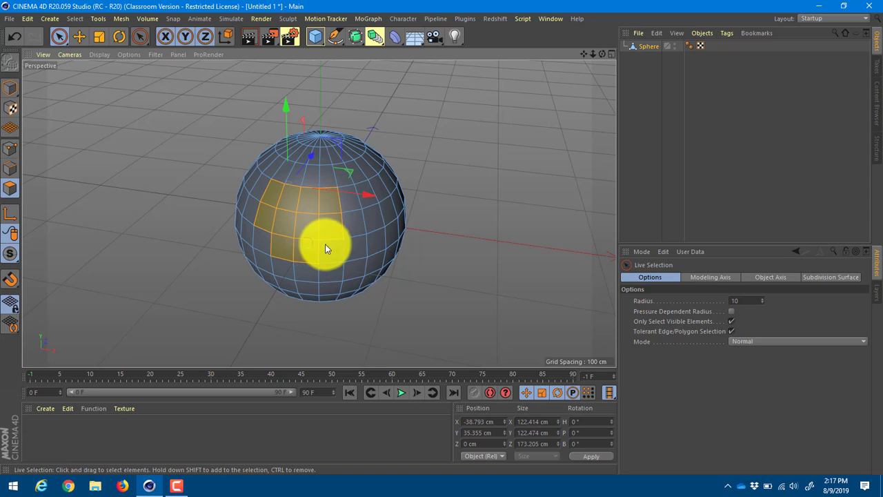
pyautogui.moveTo(272, 234); pyautogui.dragTo(265, 233)
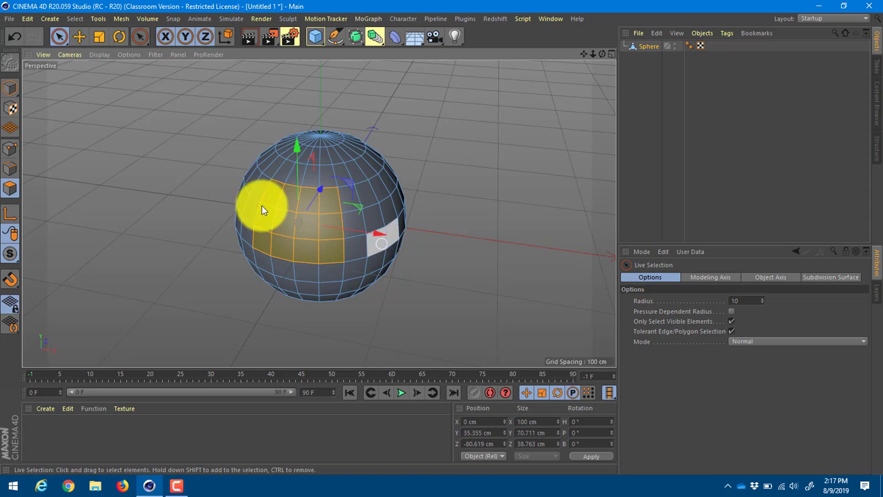
# - Use the Move tool to select a small block of adjacent polygons on the sphere's front, and clear the selection
pyautogui.click(78, 38)
pyautogui.click(138, 143)
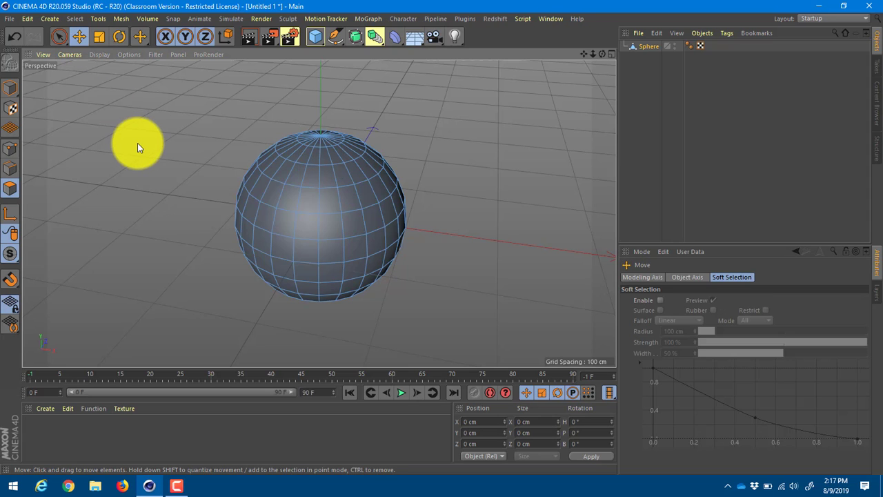
pyautogui.click(288, 199)
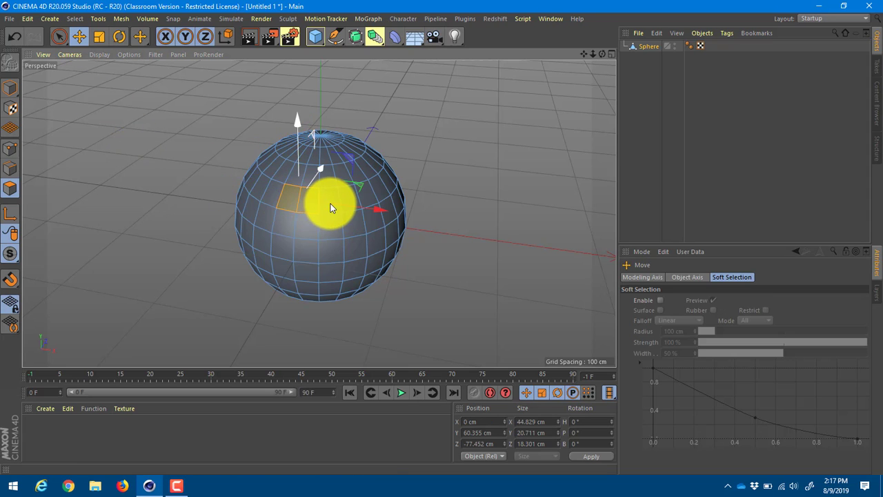
pyautogui.keyDown('shift'); pyautogui.click(332, 221); pyautogui.keyUp('shift')
pyautogui.keyDown('shift'); pyautogui.click(315, 227); pyautogui.keyUp('shift')
pyautogui.keyDown('shift'); pyautogui.click(292, 230); pyautogui.keyUp('shift')
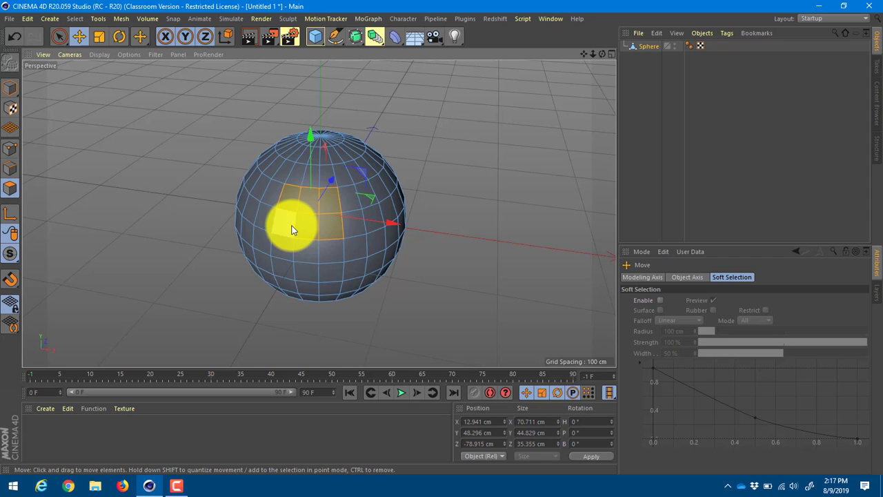
pyautogui.click(485, 170)
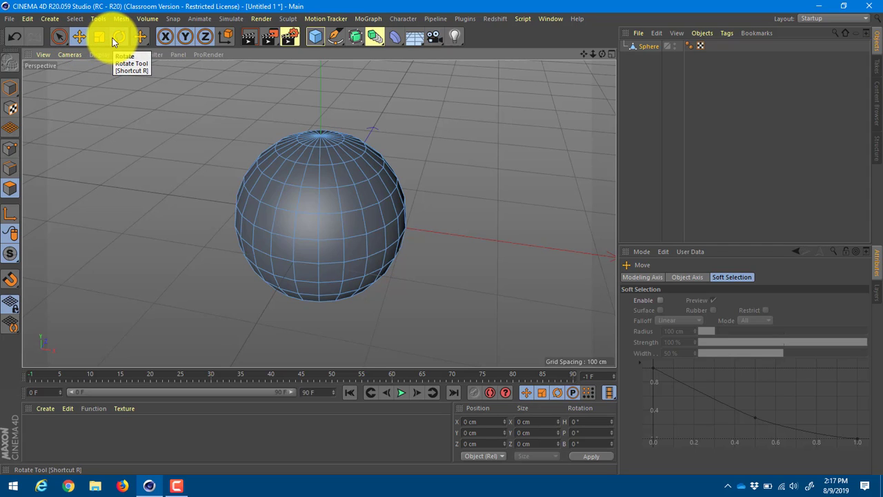
# - Select a single polygon on the sphere's upper front and move it outward from the surface by about 51 cm
pyautogui.click(141, 39)
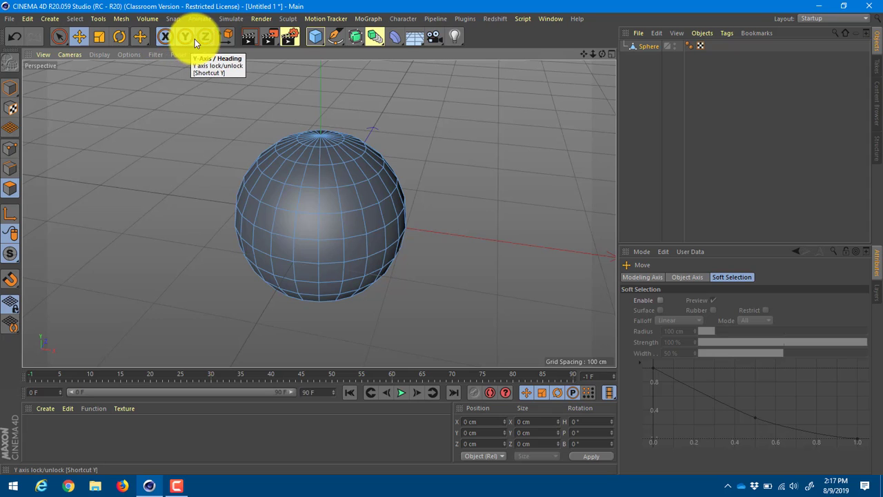
pyautogui.click(292, 198)
pyautogui.moveTo(205, 145); pyautogui.dragTo(155, 129)
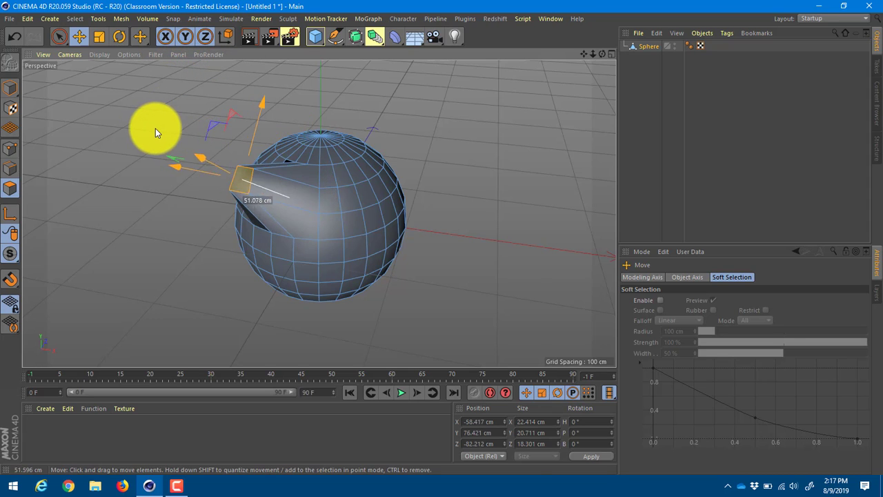
# - Undo the selected polygon's outward move, and try another free move of about 92 cm before reverting it
pyautogui.press('super')
pyautogui.press('super')
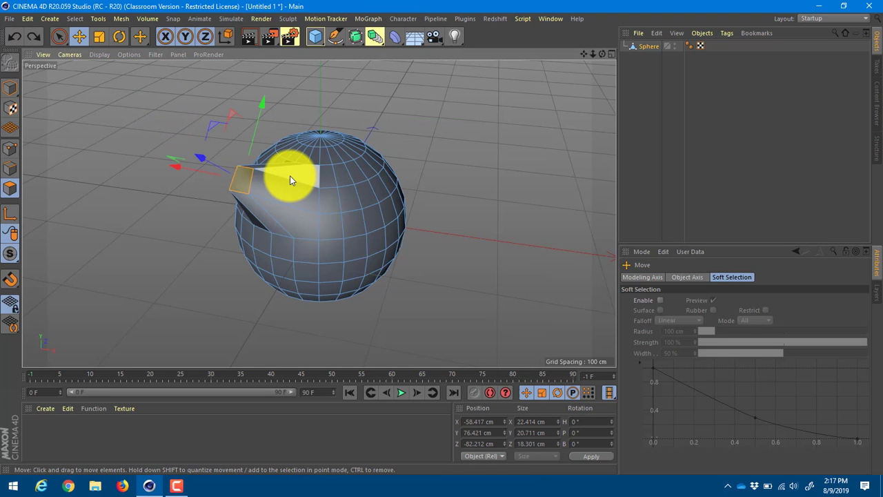
pyautogui.hotkey('ctrl', 'z')
pyautogui.keyDown('alt'); pyautogui.moveTo(290, 179); pyautogui.dragTo(213, 147); pyautogui.keyUp('alt')
pyautogui.hotkey('ctrl', 'z')
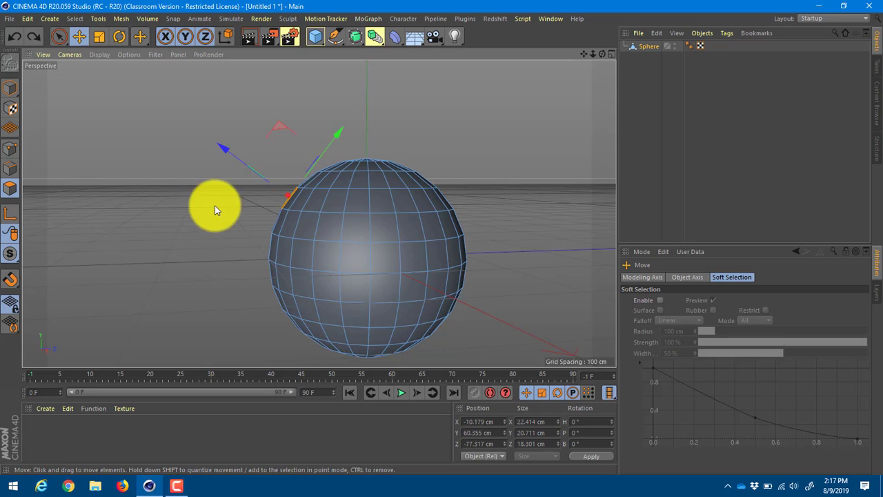
pyautogui.keyDown('alt'); pyautogui.moveTo(215, 205); pyautogui.dragTo(203, 190); pyautogui.keyUp('alt')
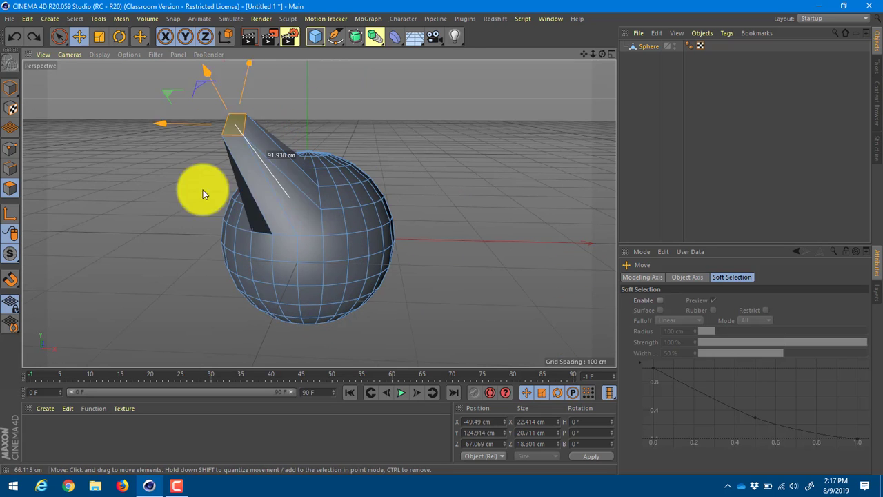
pyautogui.hotkey('ctrl', 'z')
# - Lock movement along the X and Z axes, try moving the selected polygon freely, and unlock the axes again
pyautogui.click(205, 37)
pyautogui.click(165, 36)
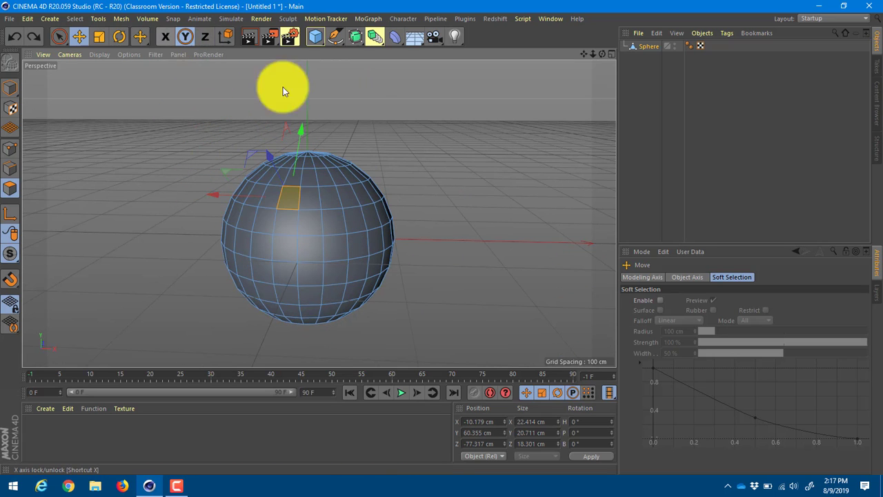
pyautogui.keyDown('alt'); pyautogui.moveTo(414, 148); pyautogui.dragTo(293, 168); pyautogui.keyUp('alt')
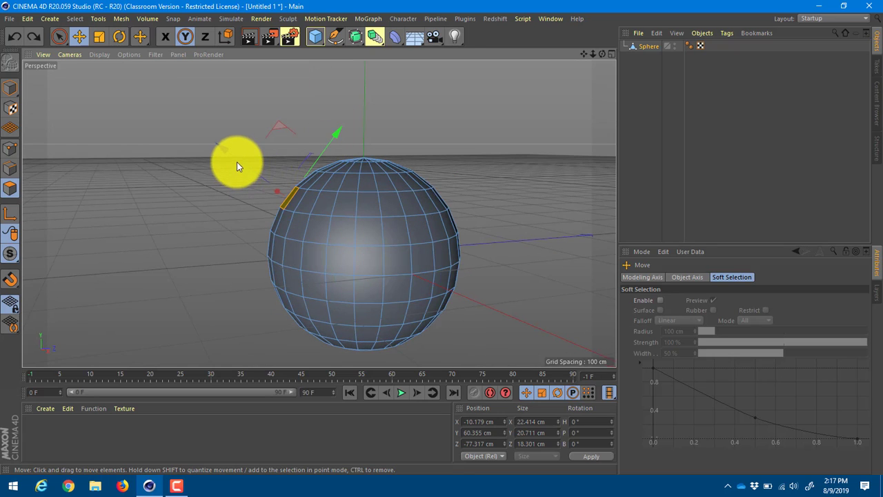
pyautogui.moveTo(236, 165); pyautogui.dragTo(316, 187)
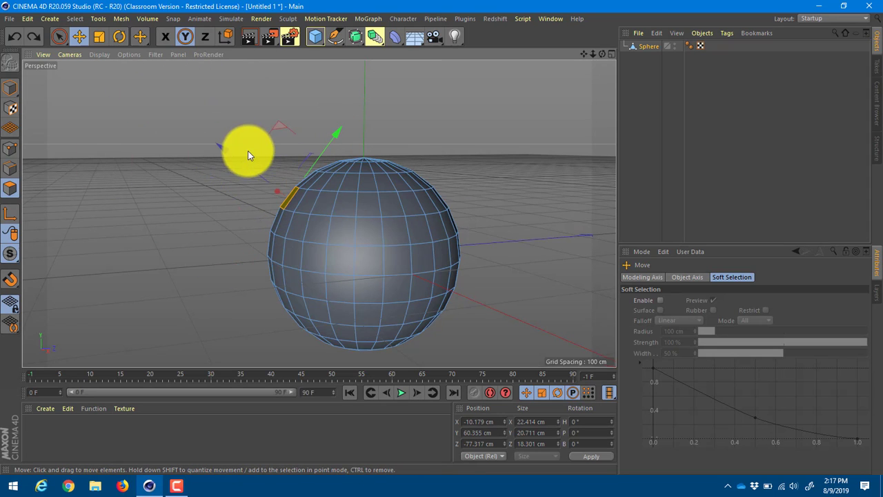
pyautogui.moveTo(248, 150); pyautogui.dragTo(389, 211)
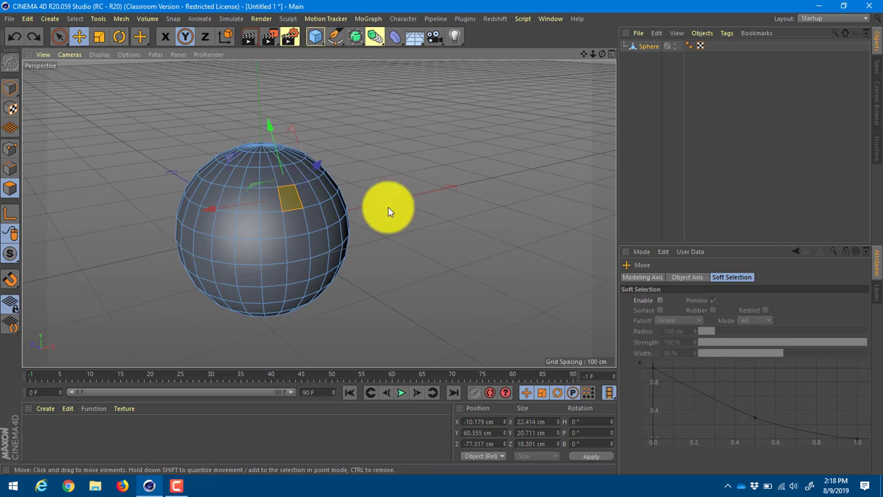
pyautogui.click(165, 37)
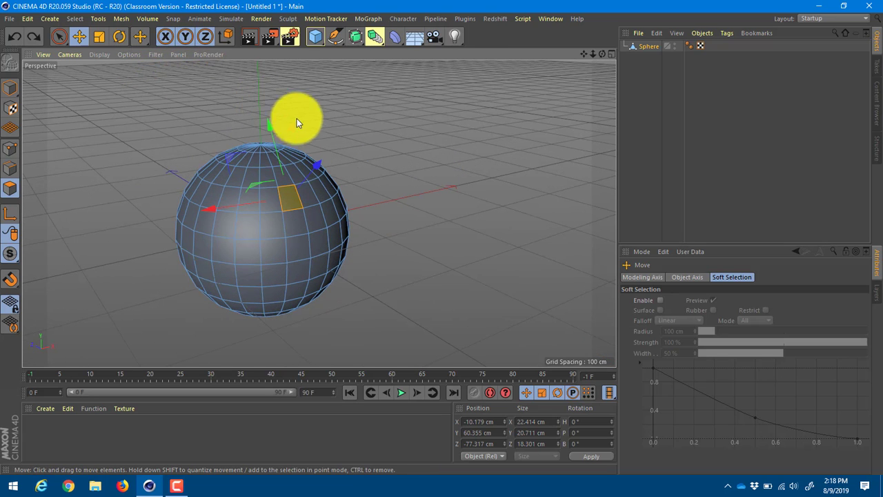
# - Try moving the polygon outward about 30 cm along Z in world coordinates, then undo it and restore object coordinates
pyautogui.keyDown('alt'); pyautogui.moveTo(369, 115); pyautogui.dragTo(242, 76); pyautogui.keyUp('alt')
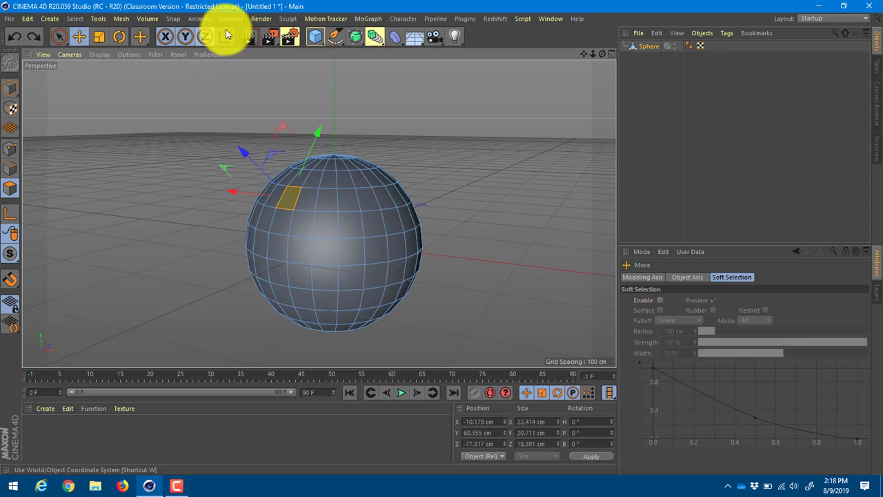
pyautogui.keyDown('alt'); pyautogui.moveTo(373, 102); pyautogui.dragTo(245, 58); pyautogui.keyUp('alt')
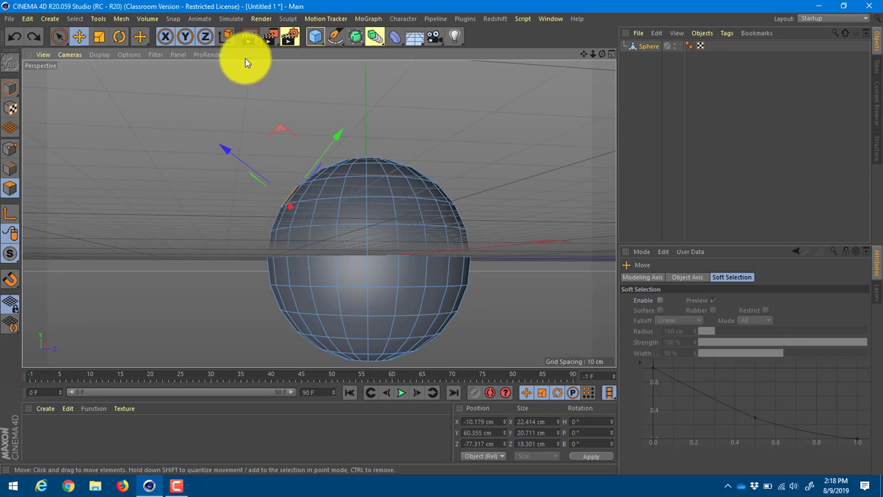
pyautogui.click(224, 37)
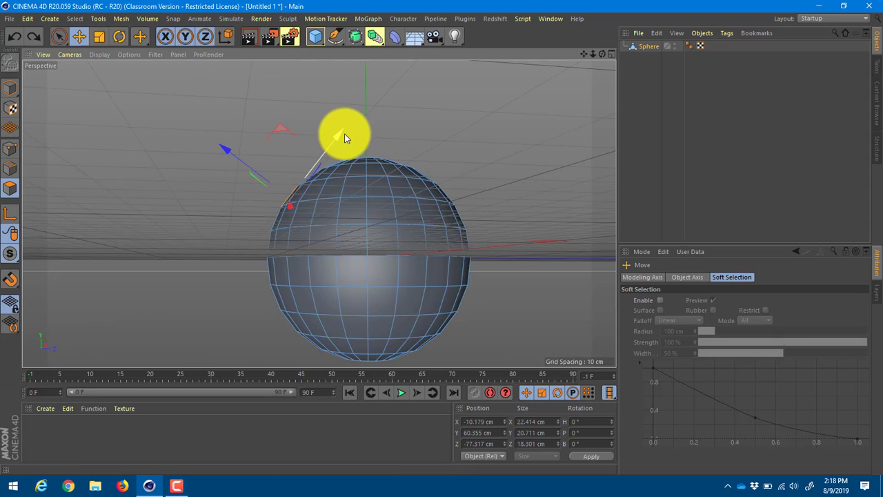
pyautogui.moveTo(344, 133); pyautogui.dragTo(288, 99)
pyautogui.click(226, 39)
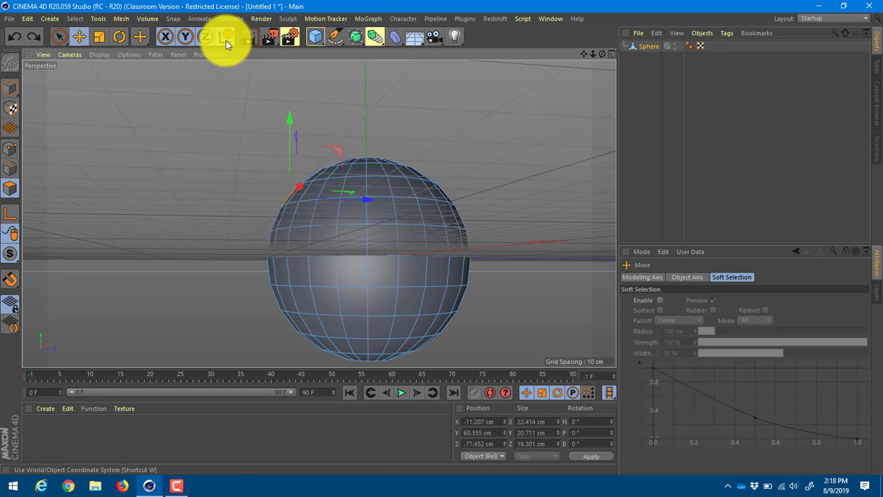
pyautogui.moveTo(365, 198); pyautogui.dragTo(332, 181)
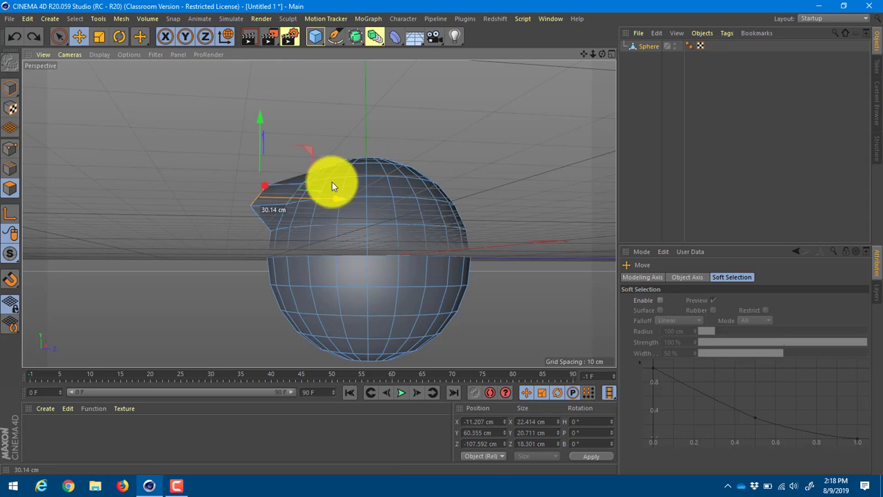
pyautogui.hotkey('ctrl', 'z')
pyautogui.click(226, 39)
pyautogui.keyDown('alt'); pyautogui.moveTo(221, 144); pyautogui.dragTo(323, 197); pyautogui.keyUp('alt')
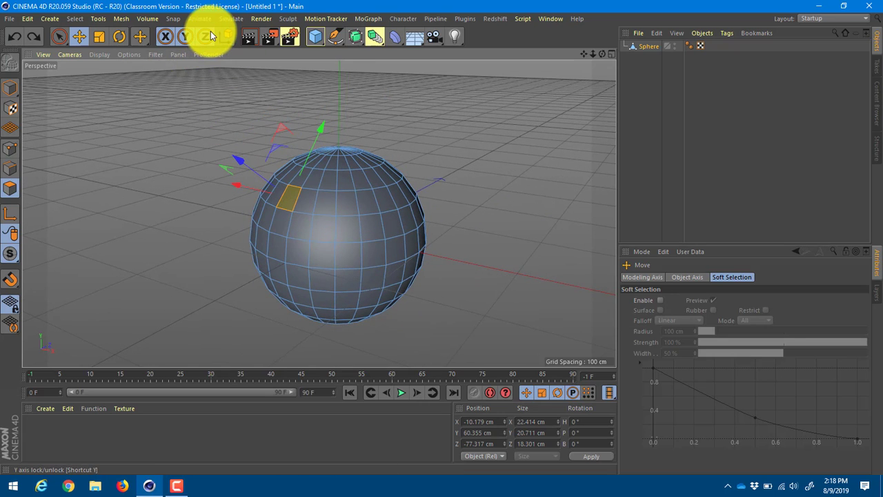
# - Render the active view, and render the sphere to the Picture Viewer
pyautogui.click(250, 37)
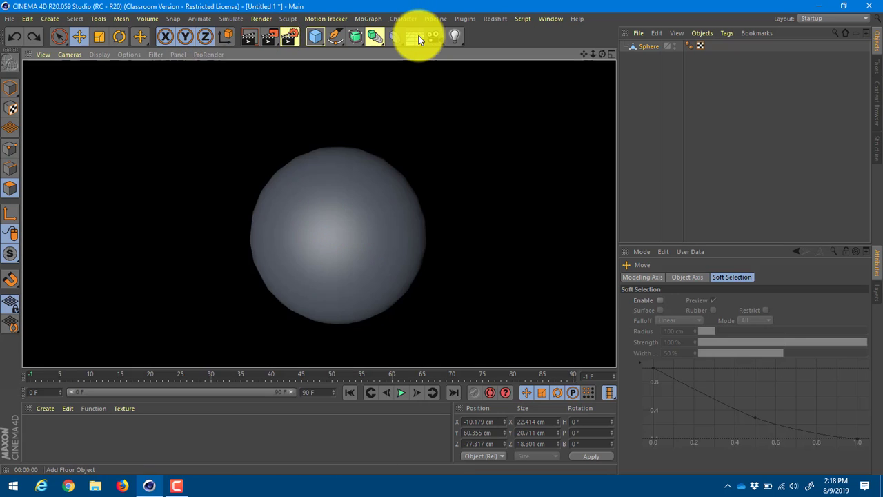
pyautogui.click(269, 37)
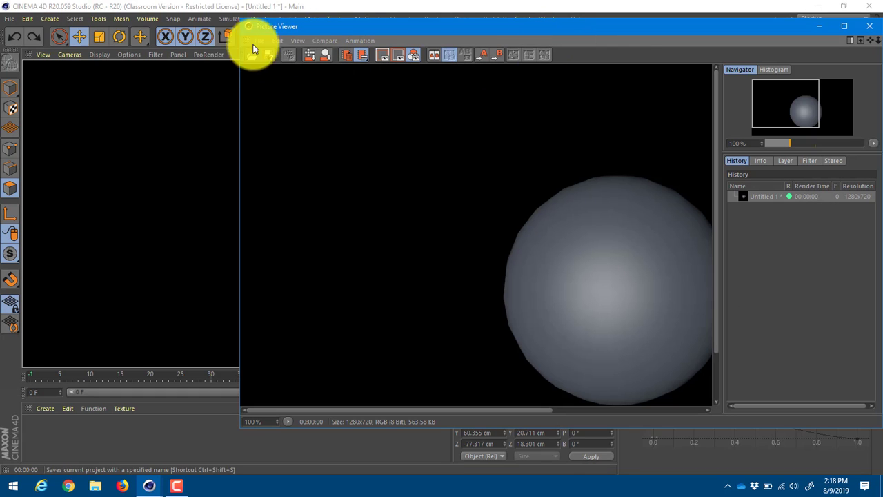
pyautogui.doubleClick(245, 26)
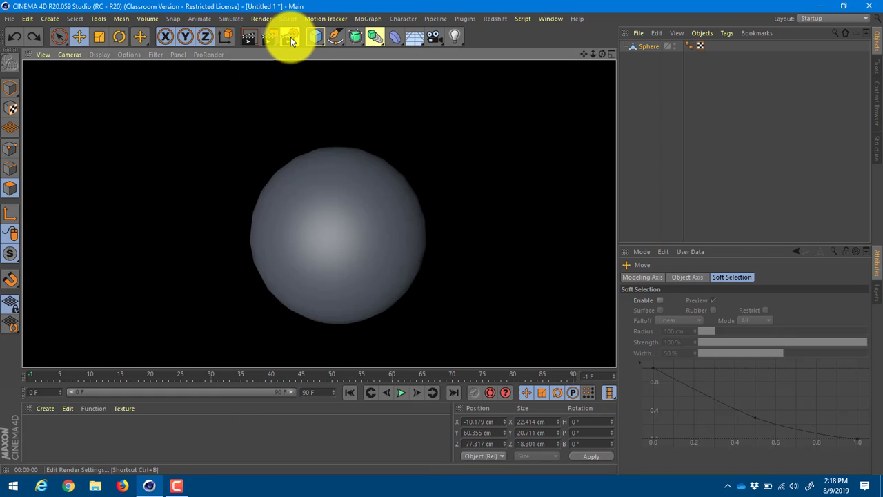
# - Open the render settings to view them, and close them again
pyautogui.click(290, 37)
pyautogui.doubleClick(297, 28)
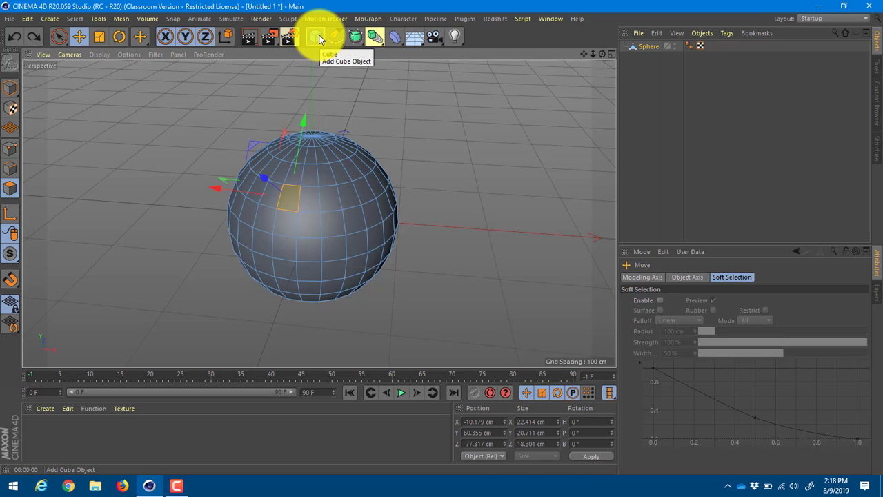
# - Examine the primitive objects available for creation, such as cube, cone, cylinder, torus and landscape
pyautogui.click(50, 19)
pyautogui.moveTo(60, 36)
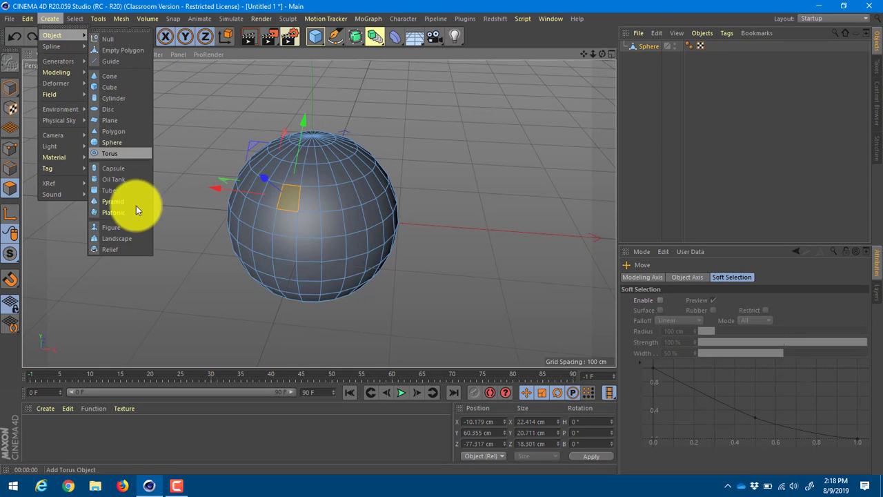
pyautogui.click(314, 46)
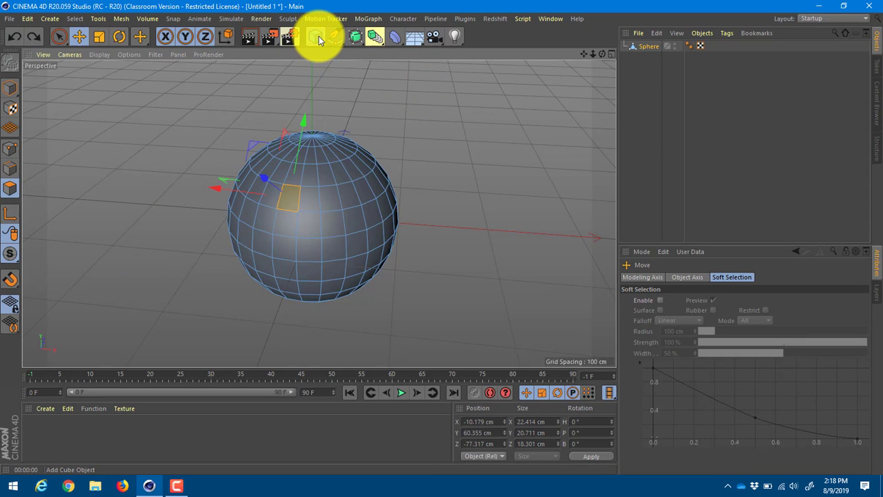
pyautogui.click(317, 36)
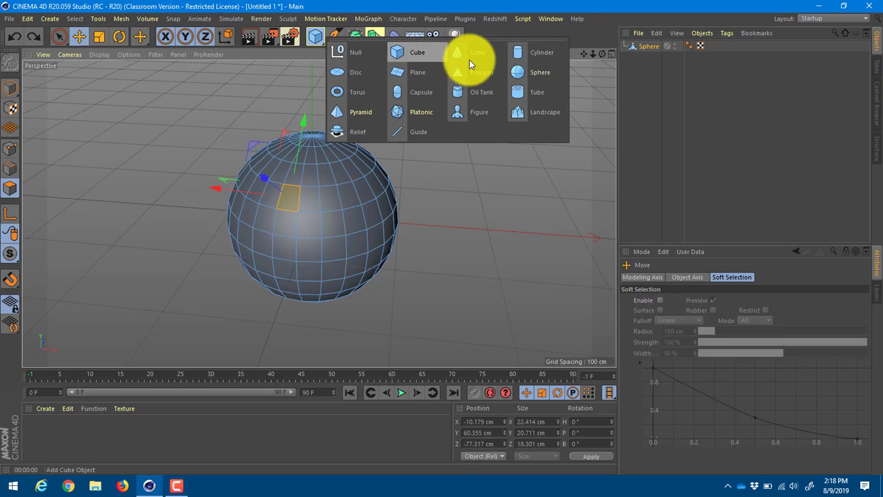
pyautogui.click(43, 18)
pyautogui.moveTo(56, 35)
pyautogui.click(176, 192)
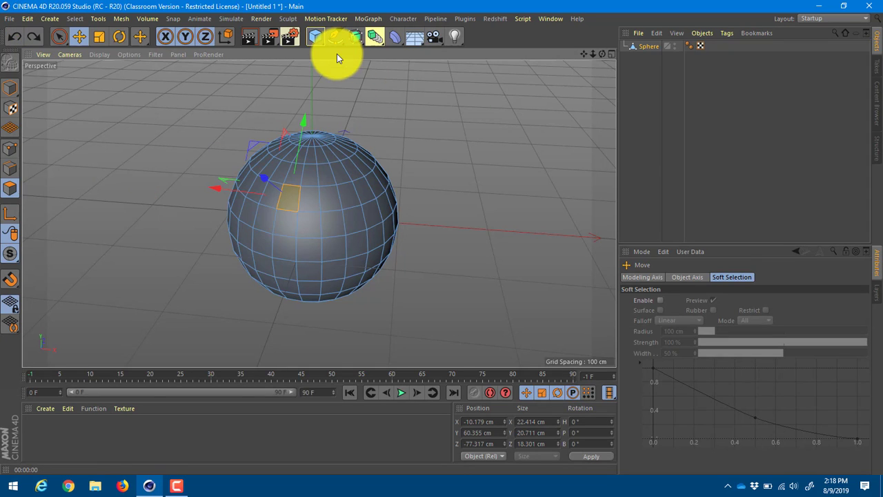
pyautogui.click(318, 38)
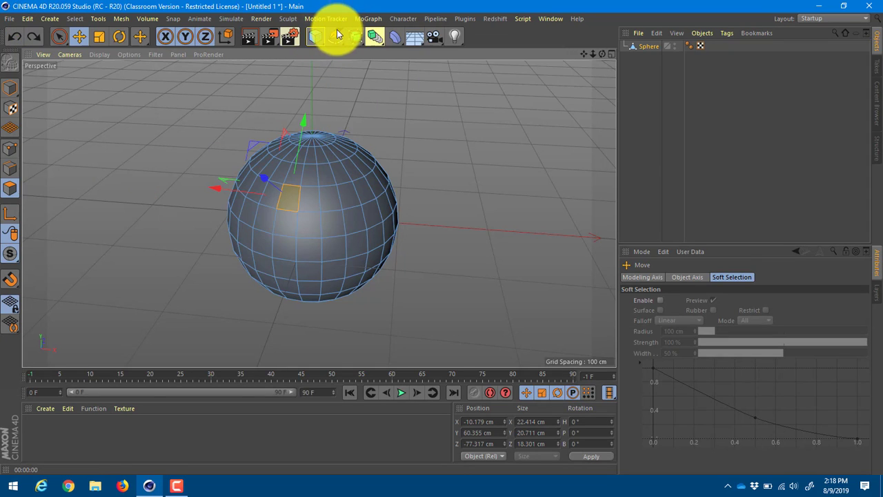
# - Examine the available spline tools and shapes, and the generators such as Subdivision Surface, Extrude, Lathe and Sweep
pyautogui.click(337, 34)
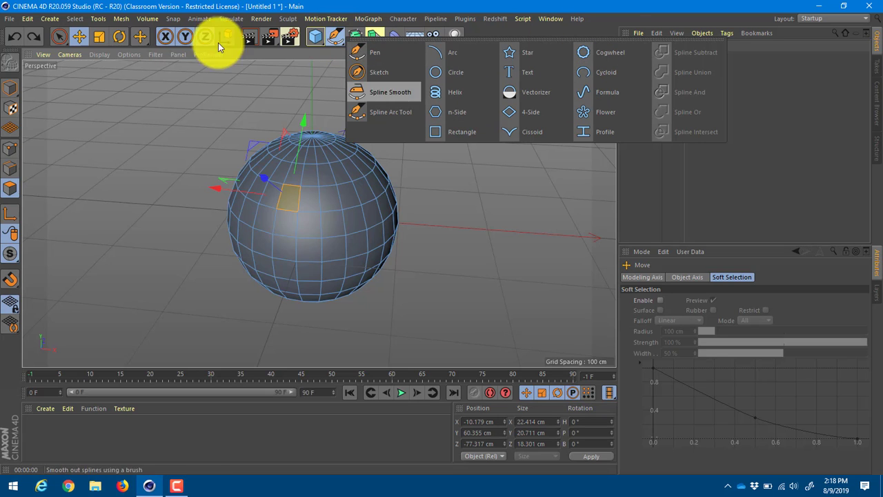
pyautogui.click(55, 20)
pyautogui.moveTo(59, 45)
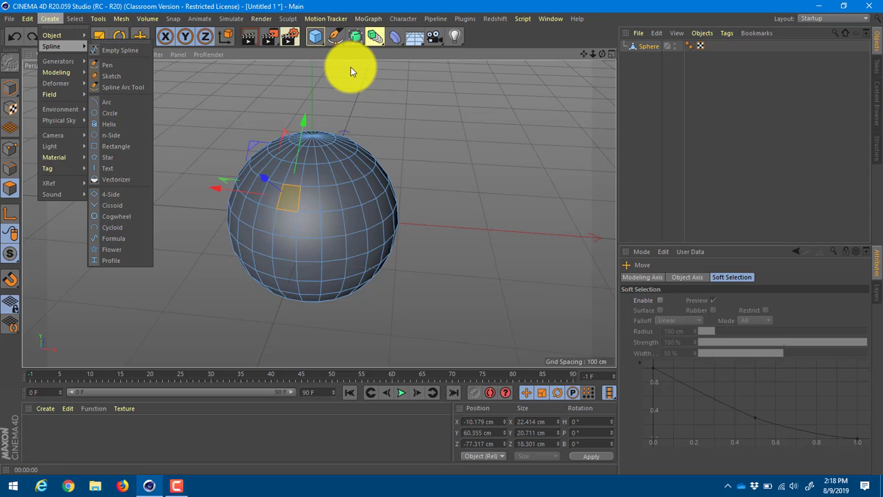
pyautogui.click(354, 48)
pyautogui.click(352, 39)
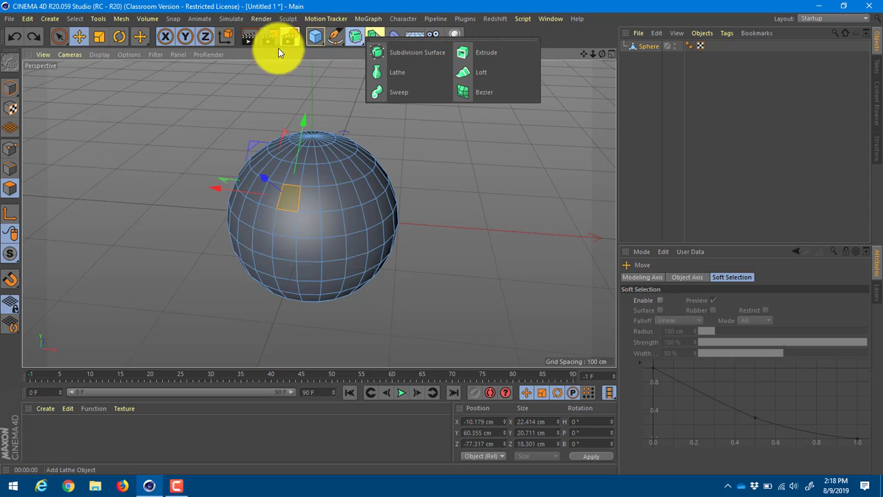
pyautogui.click(119, 18)
pyautogui.click(120, 21)
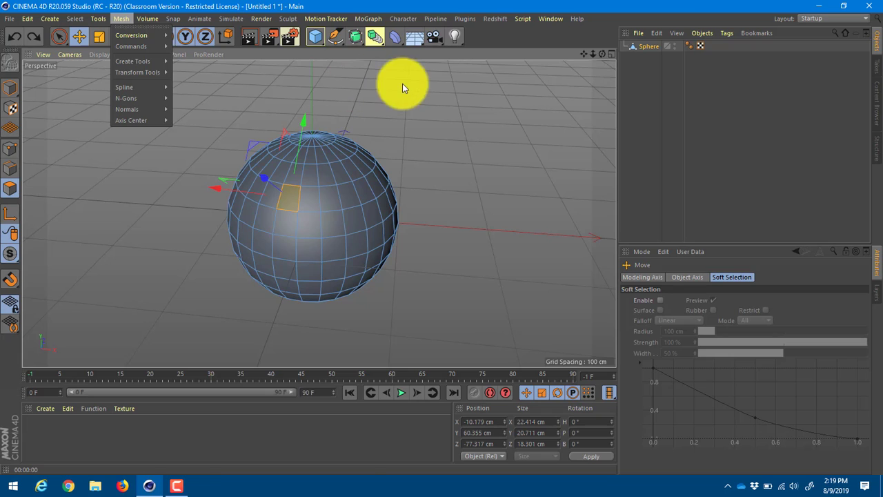
pyautogui.click(362, 32)
pyautogui.click(363, 35)
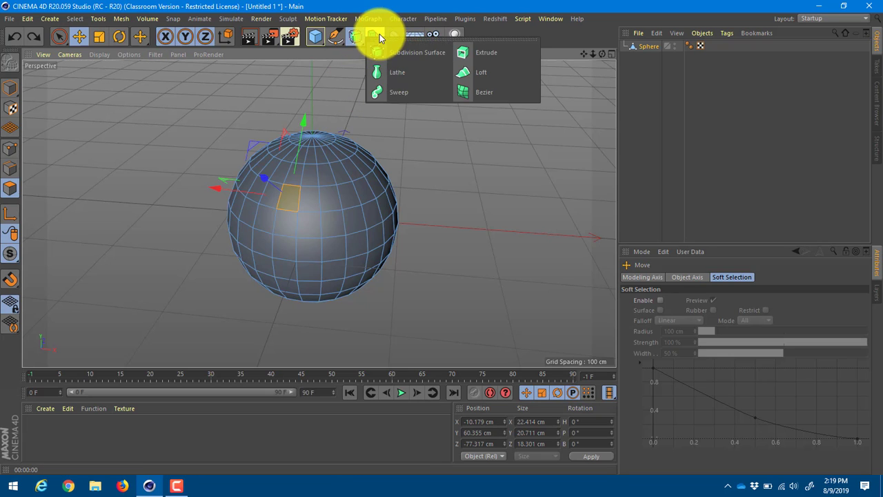
# - Examine the modeling objects such as Array and Boole and the environment objects, and review the generators and primitives again
pyautogui.click(376, 33)
pyautogui.click(375, 34)
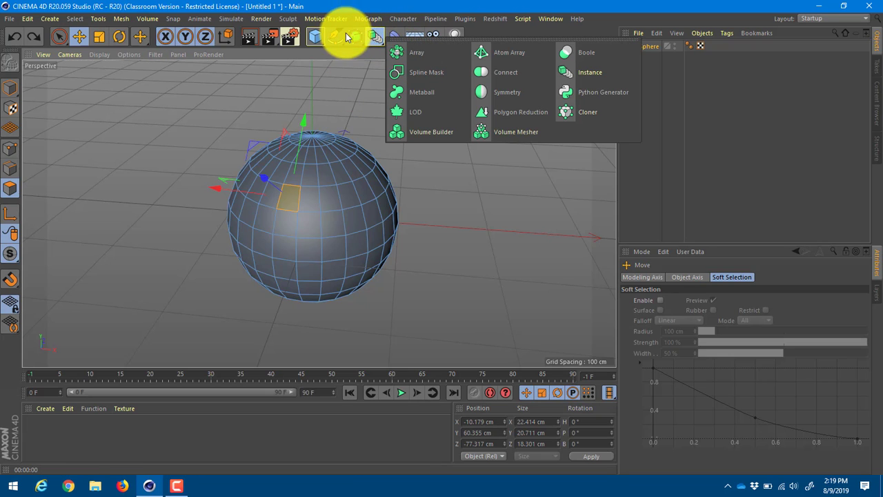
pyautogui.click(393, 41)
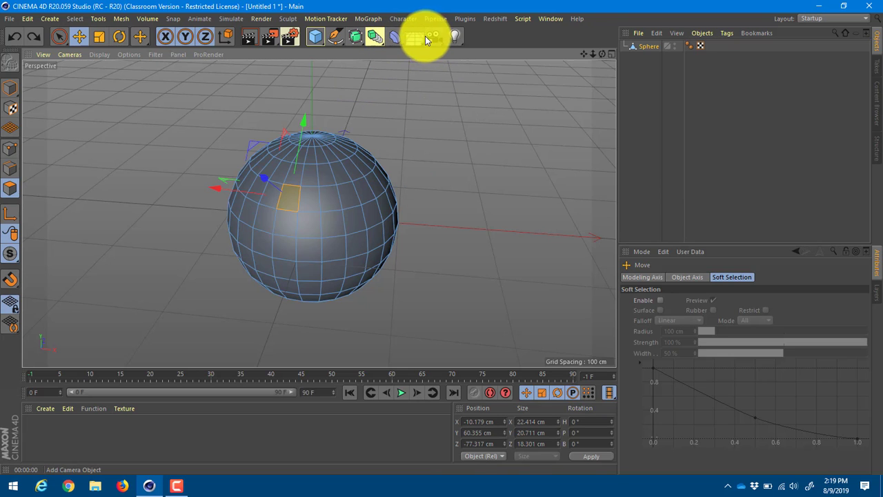
pyautogui.click(418, 39)
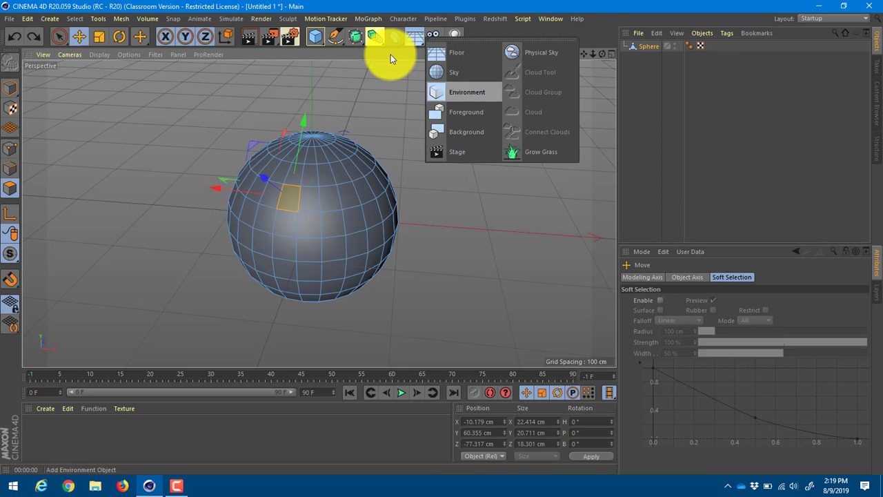
pyautogui.click(434, 36)
pyautogui.click(455, 36)
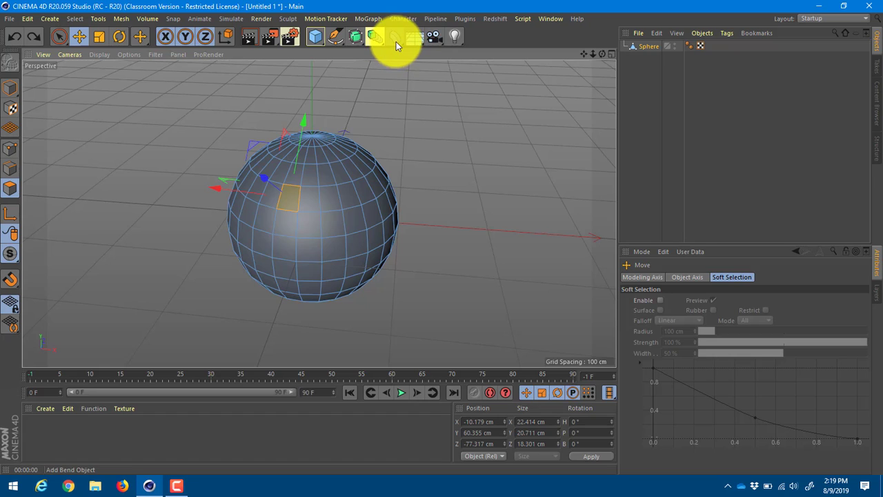
pyautogui.click(353, 38)
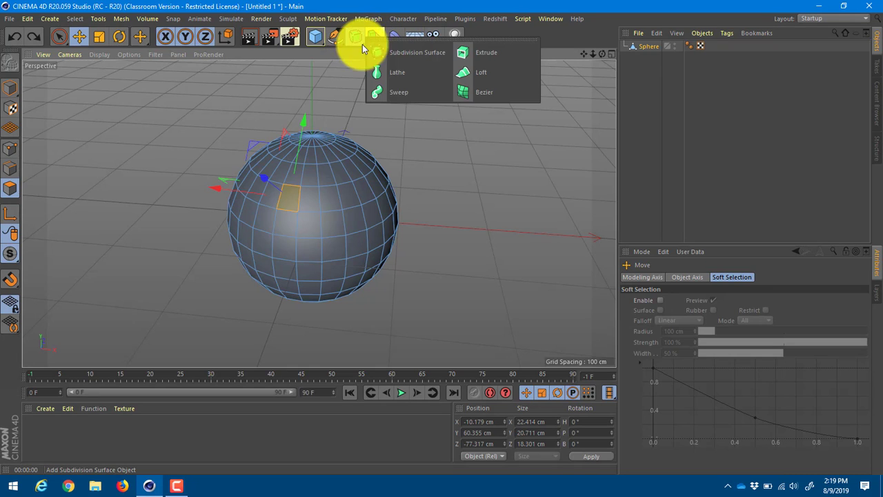
pyautogui.click(373, 33)
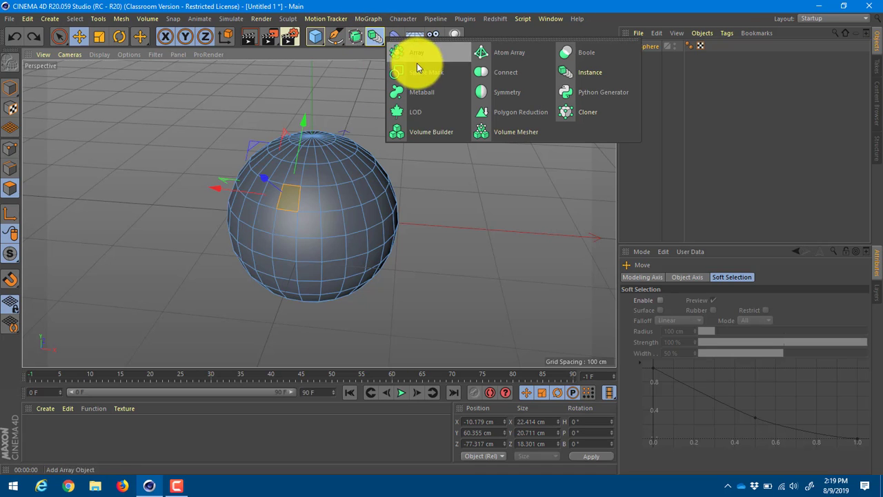
pyautogui.click(315, 37)
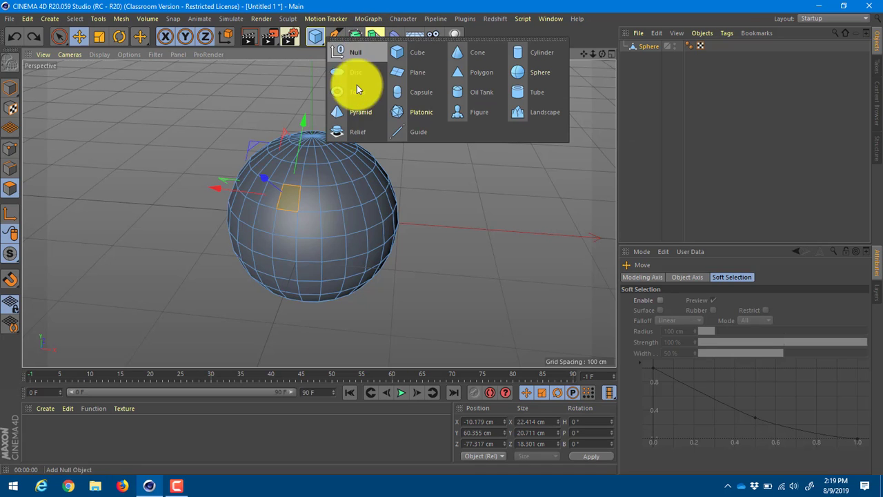
# - Examine the command sets available for mesh editing, rendering, MoGraph and sculpting
pyautogui.click(395, 35)
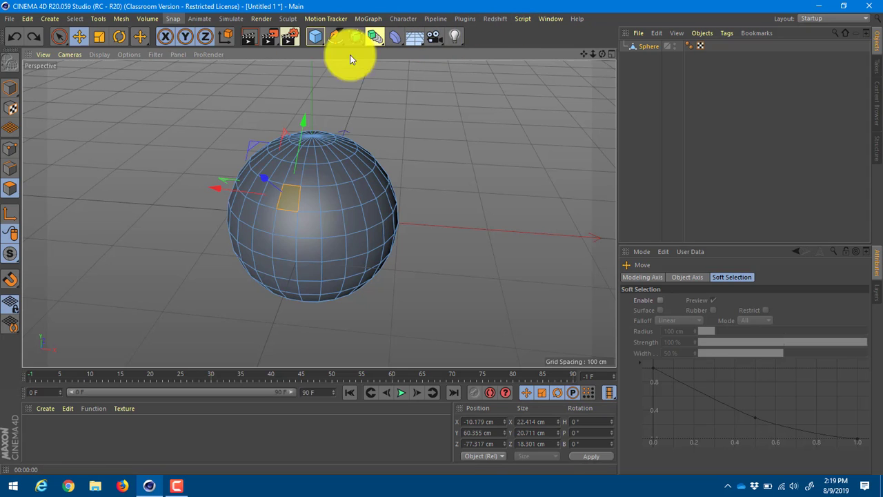
pyautogui.click(75, 18)
pyautogui.moveTo(103, 19)
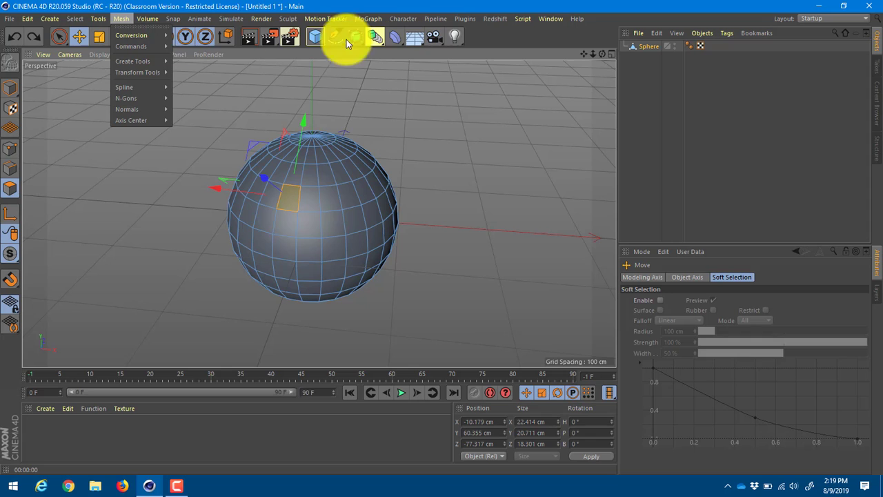
pyautogui.moveTo(176, 18)
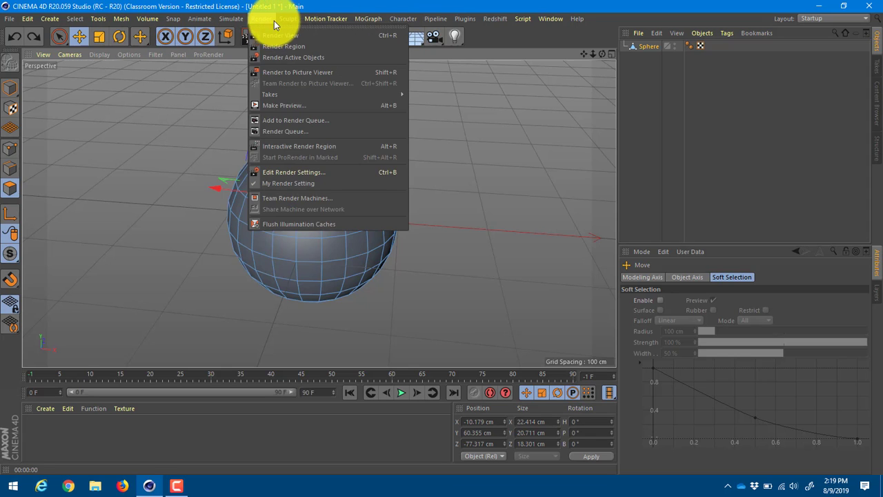
pyautogui.moveTo(305, 18)
pyautogui.moveTo(368, 19)
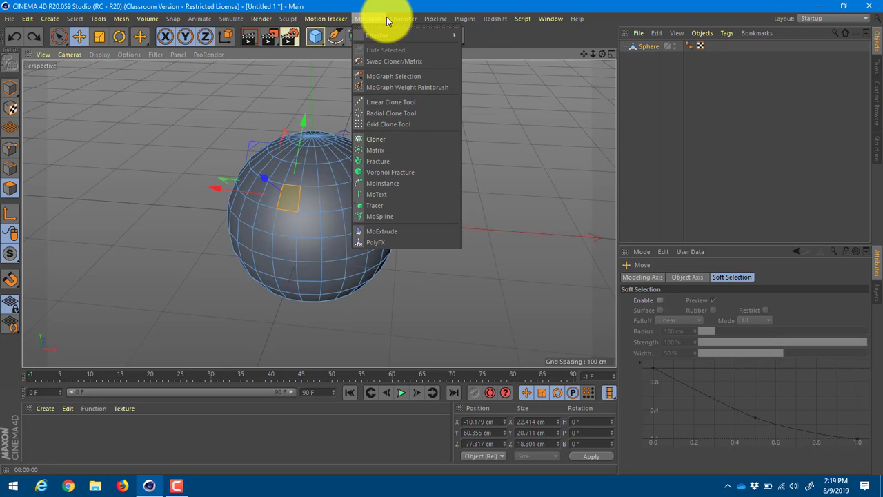
pyautogui.moveTo(523, 18)
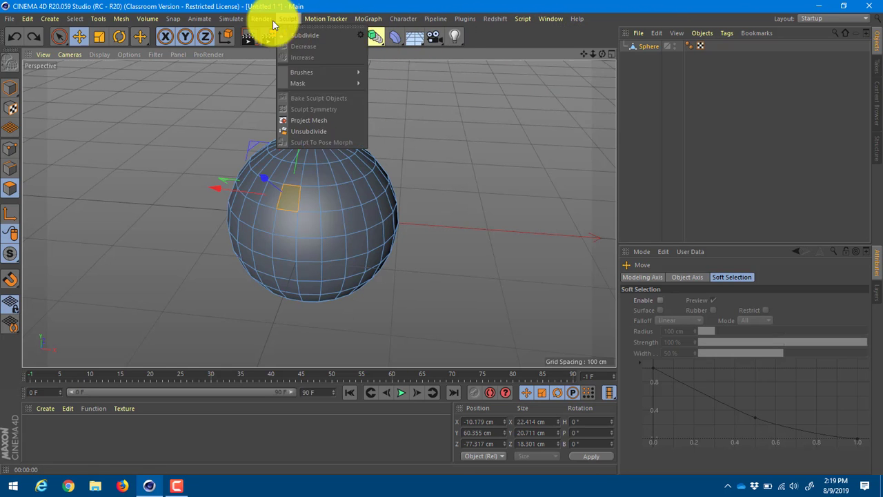
pyautogui.moveTo(261, 19)
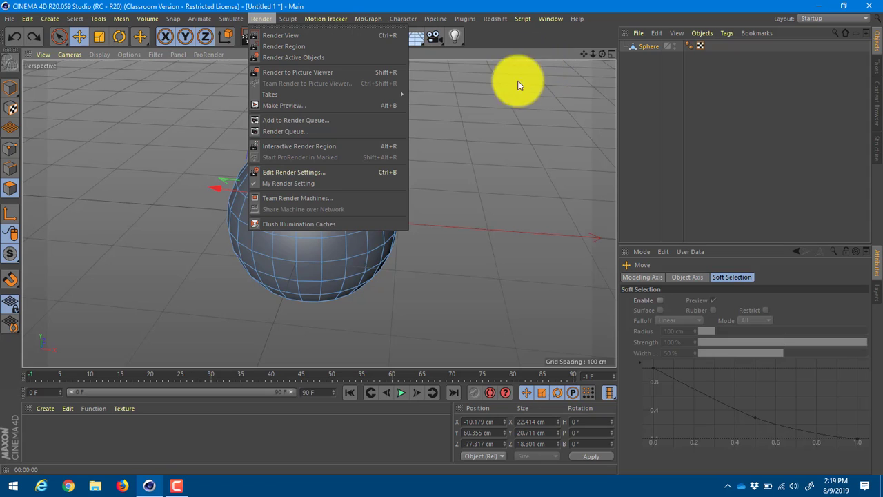
pyautogui.click(494, 98)
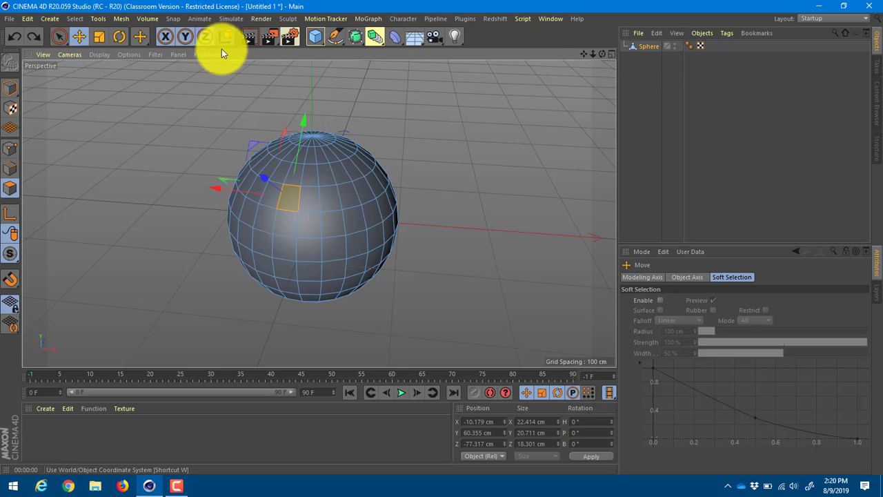
# - Copy the whole sphere along X to about 196 cm, and copy the new sphere upward to about 256 cm on Y
pyautogui.click(3, 88)
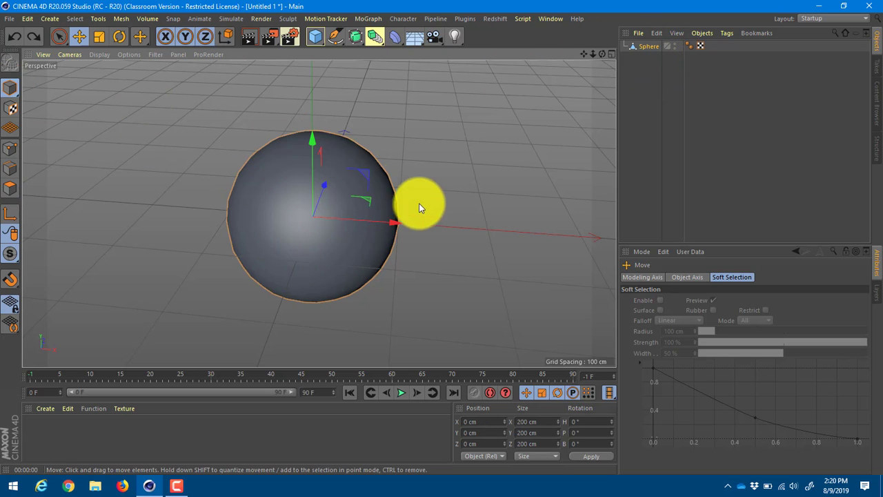
pyautogui.keyDown('ctrl'); pyautogui.moveTo(395, 225); pyautogui.dragTo(568, 222); pyautogui.keyUp('ctrl')
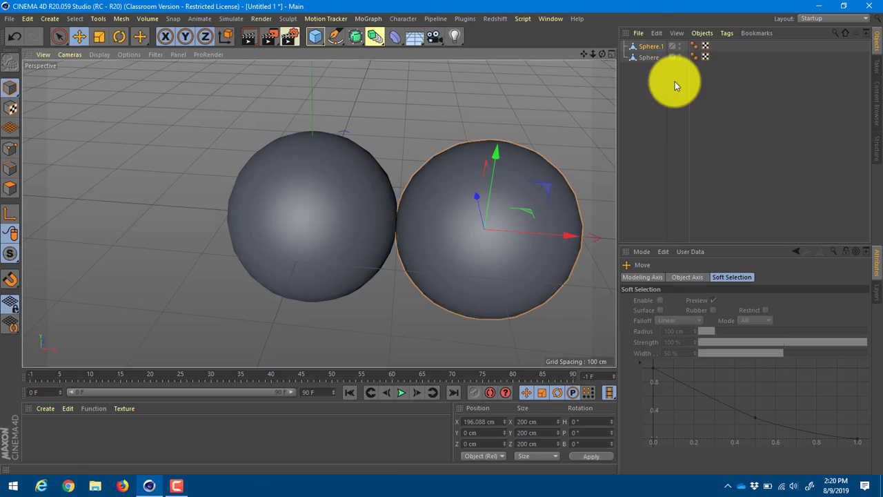
pyautogui.scroll(-8, 475, 135)
pyautogui.keyDown('alt'); pyautogui.moveTo(383, 135); pyautogui.dragTo(314, 236, button='middle'); pyautogui.keyUp('alt')
pyautogui.keyDown('ctrl'); pyautogui.moveTo(396, 174); pyautogui.dragTo(391, 131); pyautogui.keyUp('ctrl')
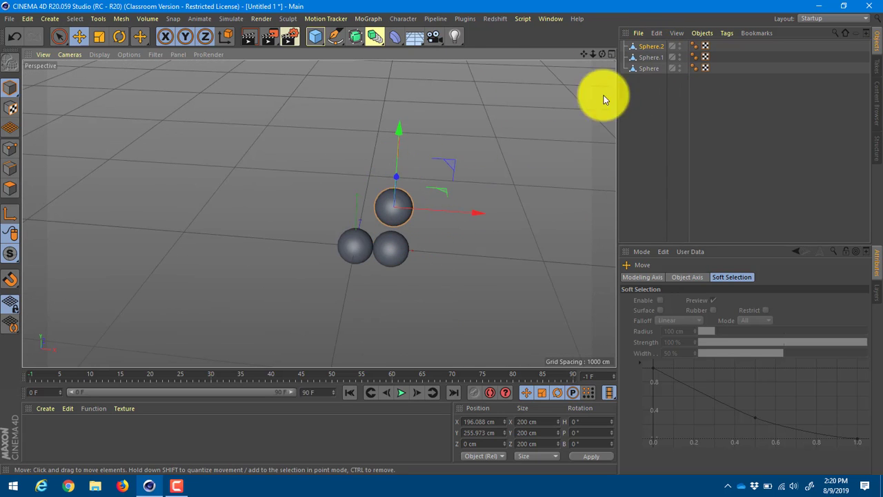
pyautogui.keyDown('alt'); pyautogui.moveTo(412, 203); pyautogui.dragTo(414, 169); pyautogui.keyUp('alt')
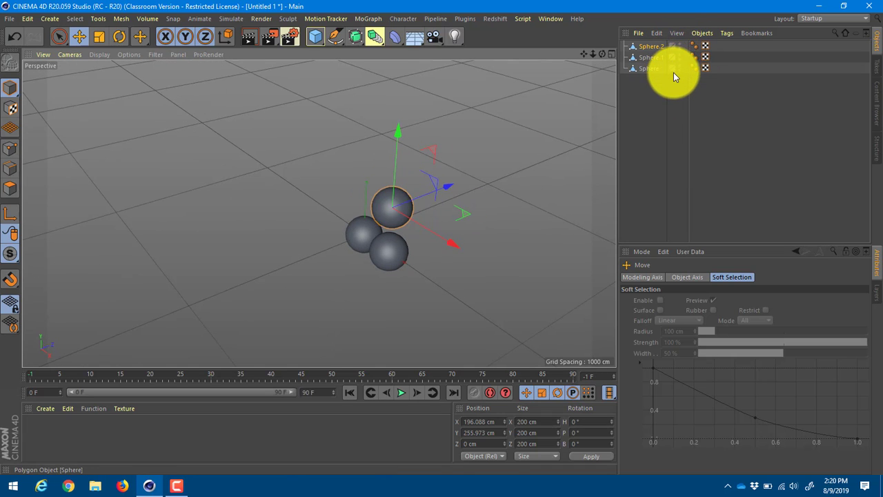
# - Examine the tag, object and file commands offered by the object manager
pyautogui.click(729, 32)
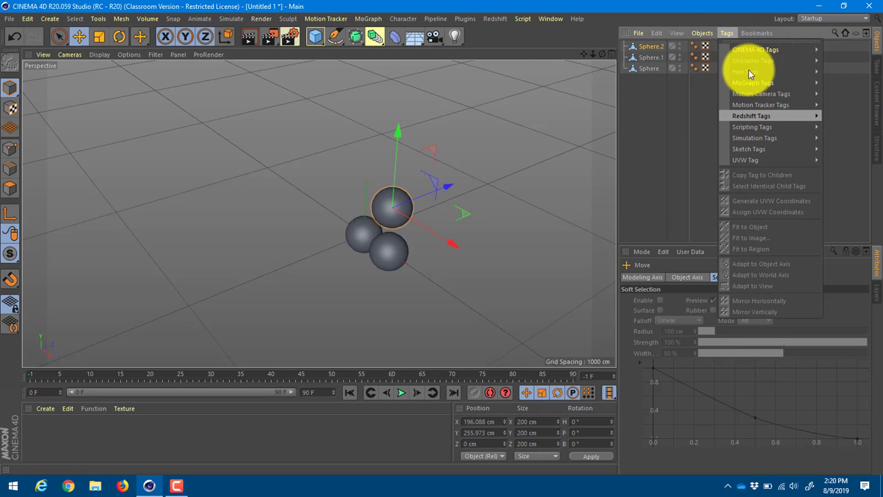
pyautogui.moveTo(707, 33)
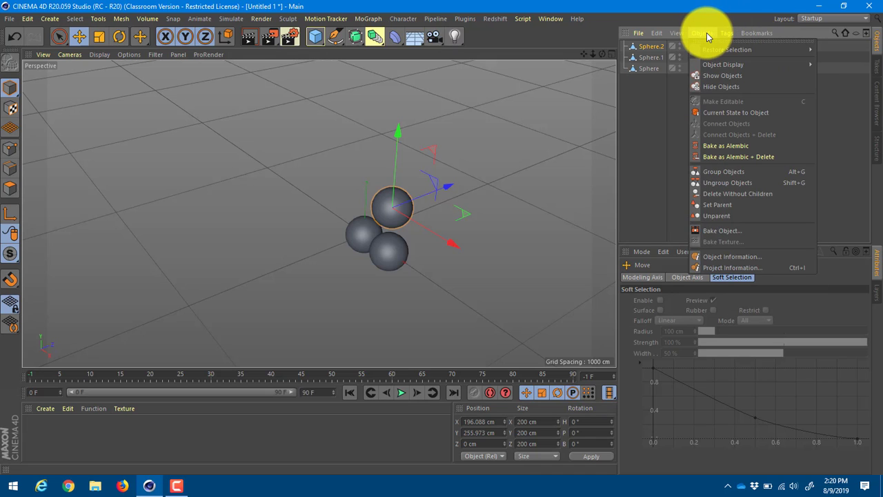
pyautogui.click(638, 33)
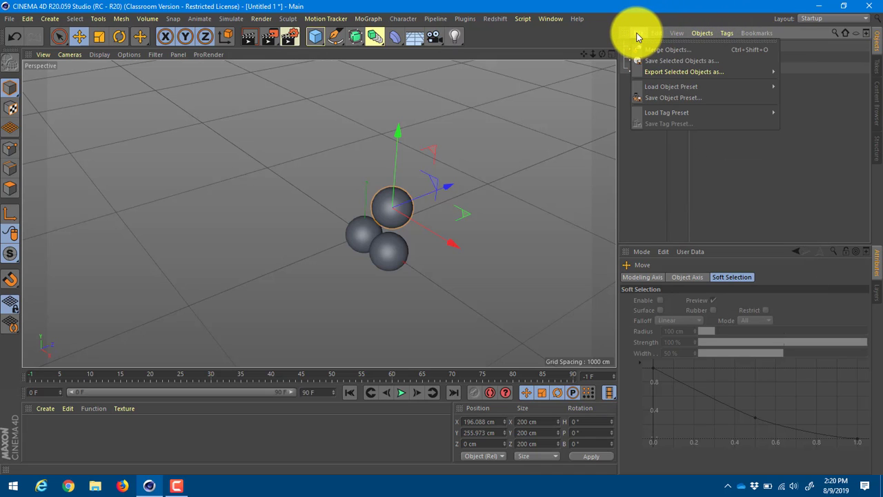
pyautogui.click(791, 179)
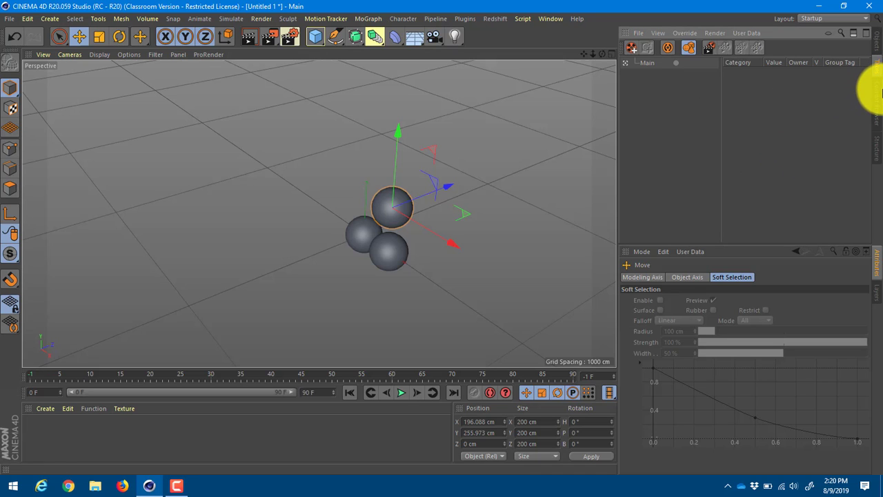
# - View the Takes, Content Browser and Structure managers, and return to the object list
pyautogui.click(877, 67)
pyautogui.click(877, 100)
pyautogui.click(878, 145)
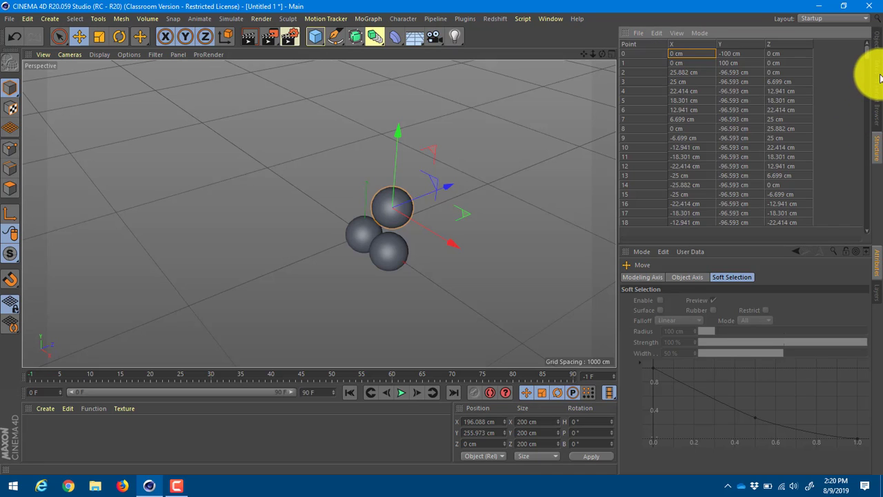
pyautogui.click(877, 67)
pyautogui.click(877, 40)
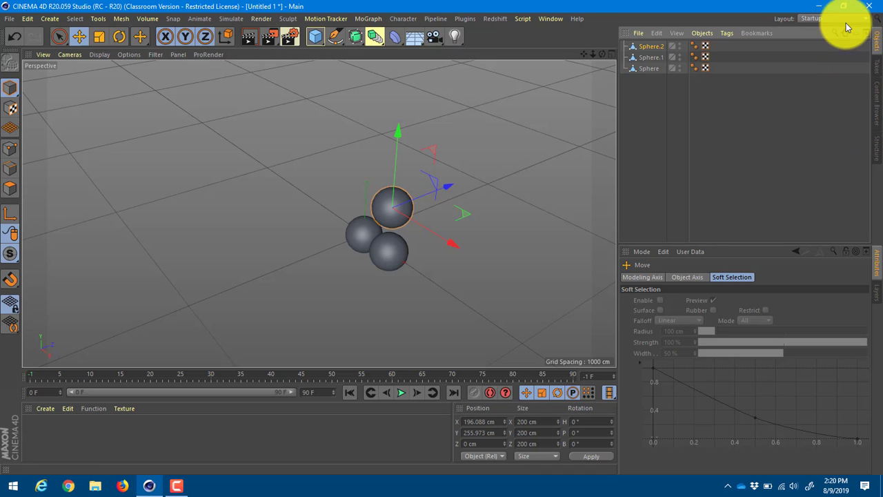
pyautogui.click(877, 66)
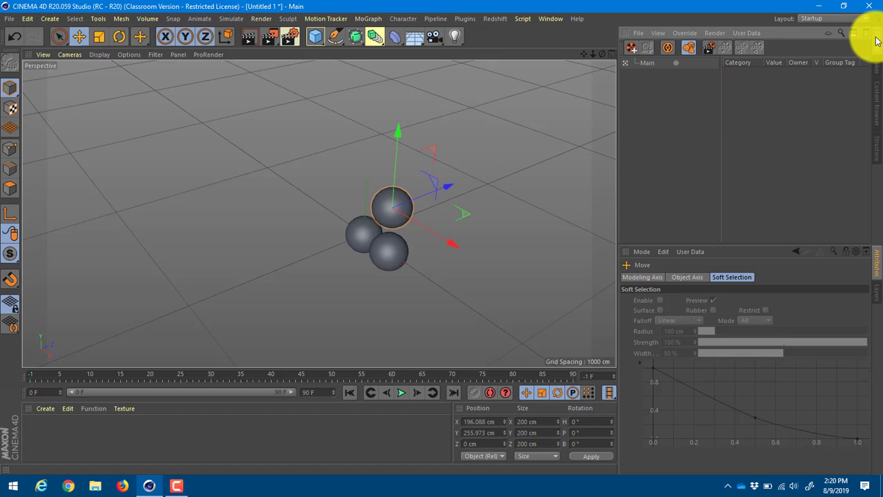
pyautogui.click(878, 40)
# - Try the Motion Tracker interface layout, and change the layout to Standard
pyautogui.click(822, 20)
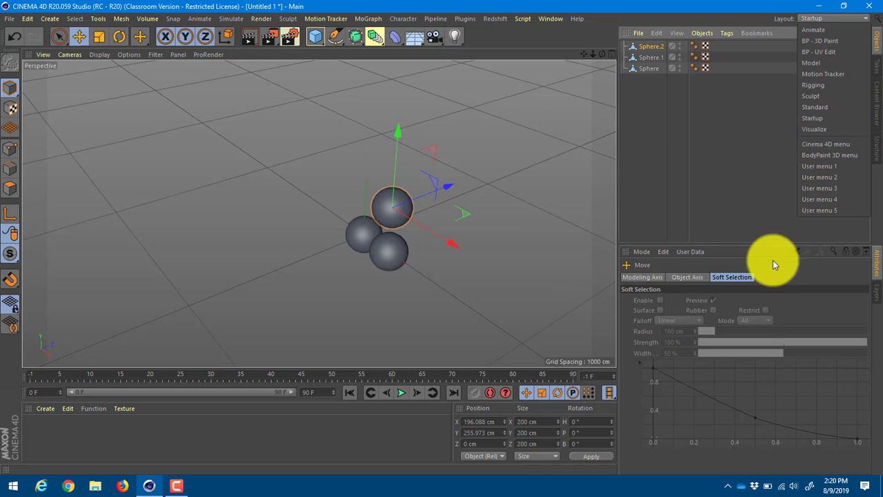
pyautogui.click(817, 74)
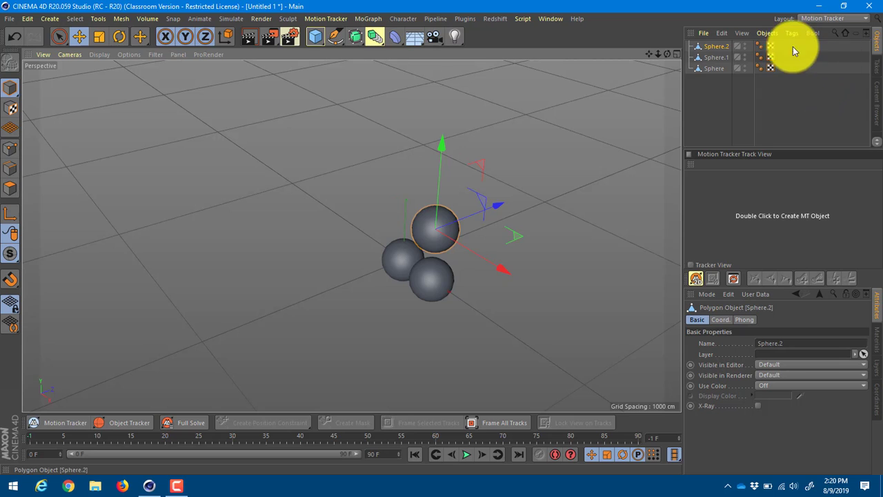
pyautogui.click(815, 19)
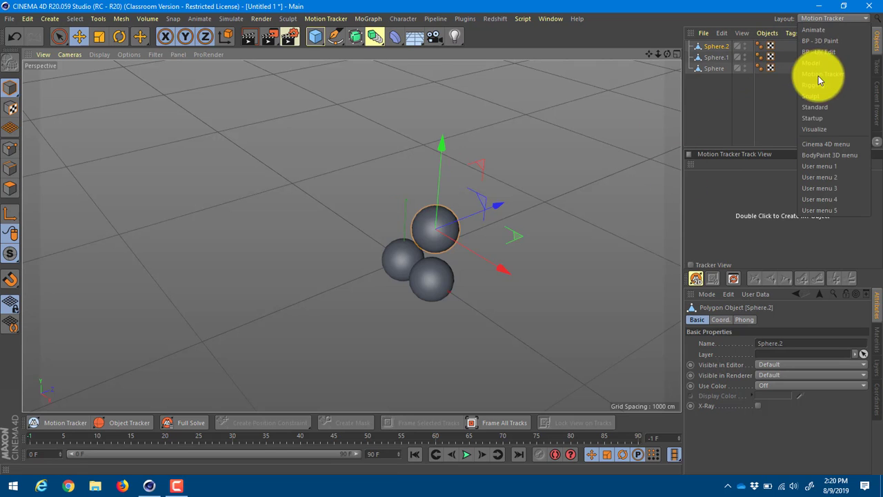
pyautogui.click(827, 109)
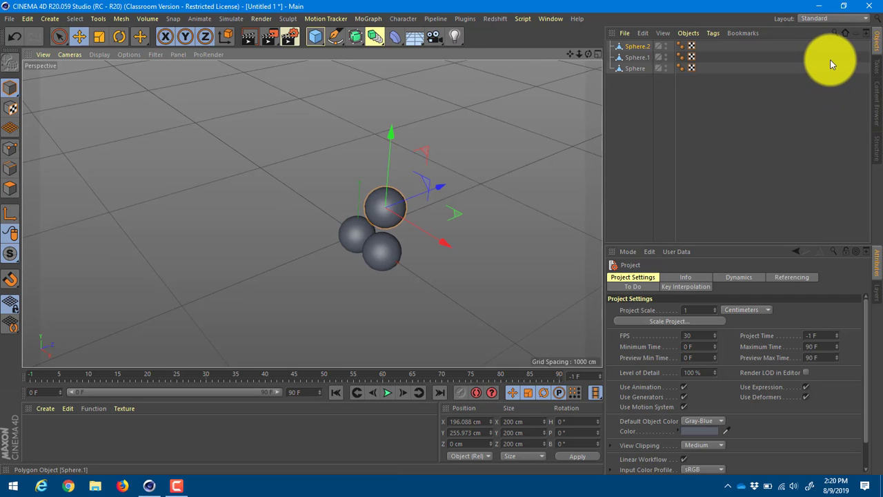
# - Undock the object manager and close its window, and restore it by reloading the Standard layout
pyautogui.click(610, 33)
pyautogui.click(632, 40)
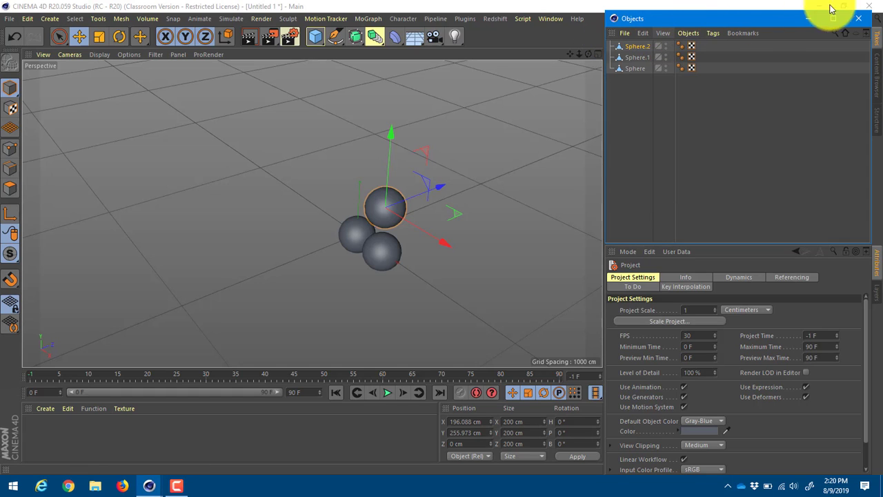
pyautogui.click(864, 18)
pyautogui.click(854, 20)
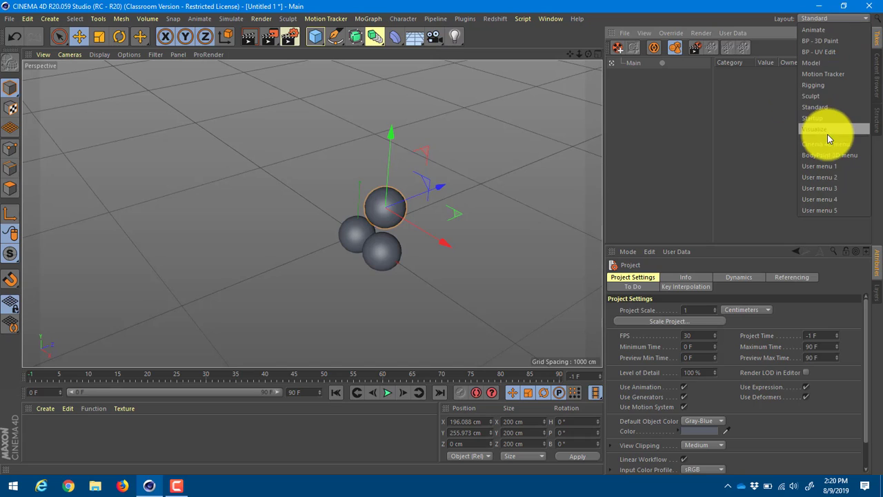
pyautogui.click(827, 107)
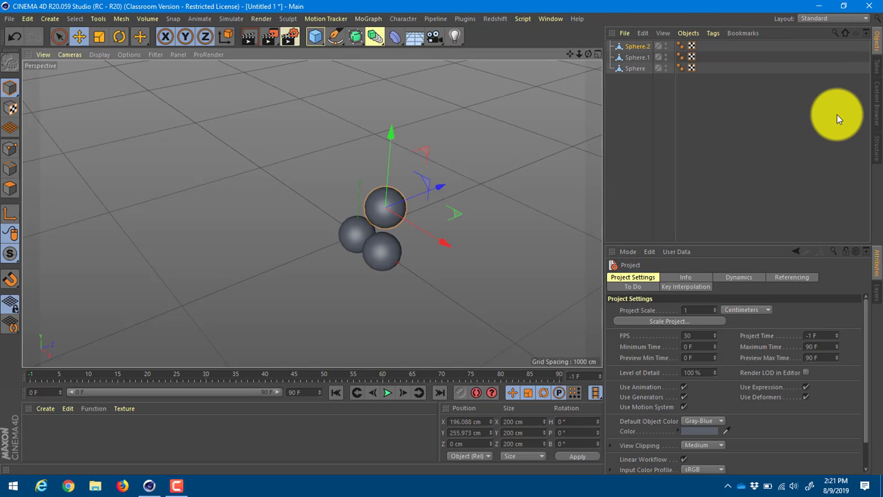
pyautogui.click(838, 32)
pyautogui.click(838, 32)
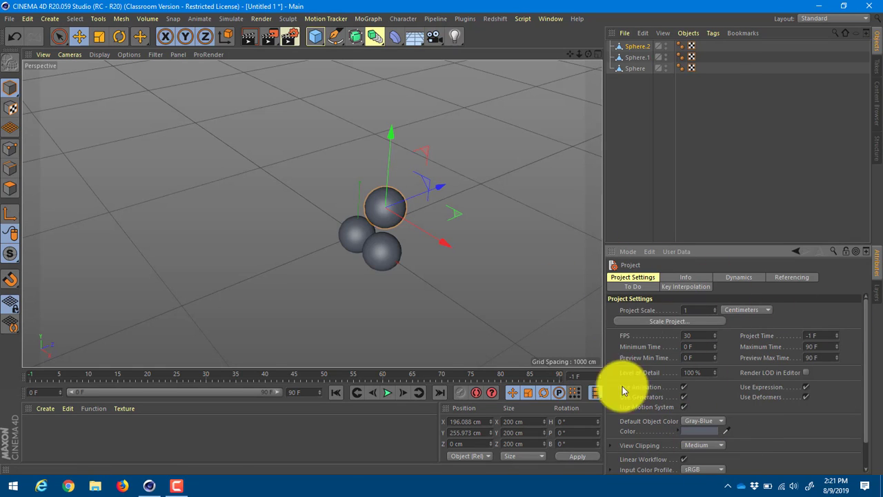
# - Select the uppermost sphere to view its basic attributes, and clear the selection
pyautogui.click(507, 318)
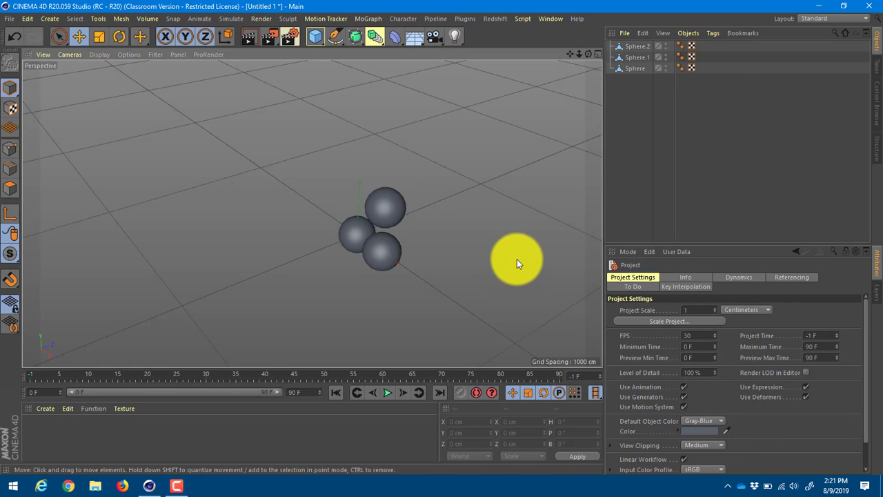
pyautogui.click(396, 214)
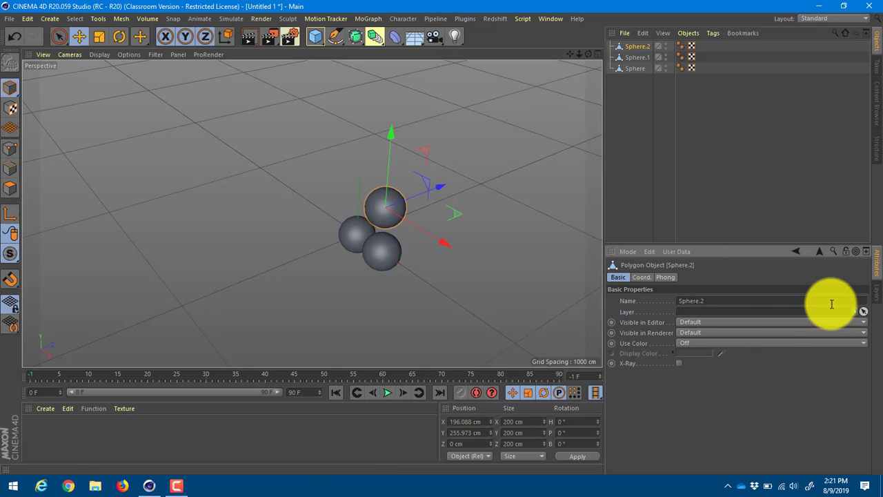
pyautogui.click(521, 247)
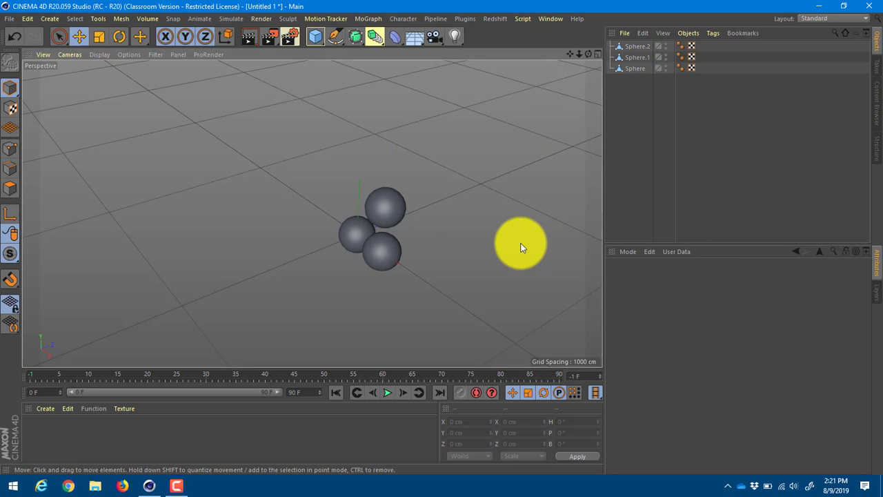
# - Activate the Extrude, Move and Bridge tools in turn to view the options of each
pyautogui.press('d')
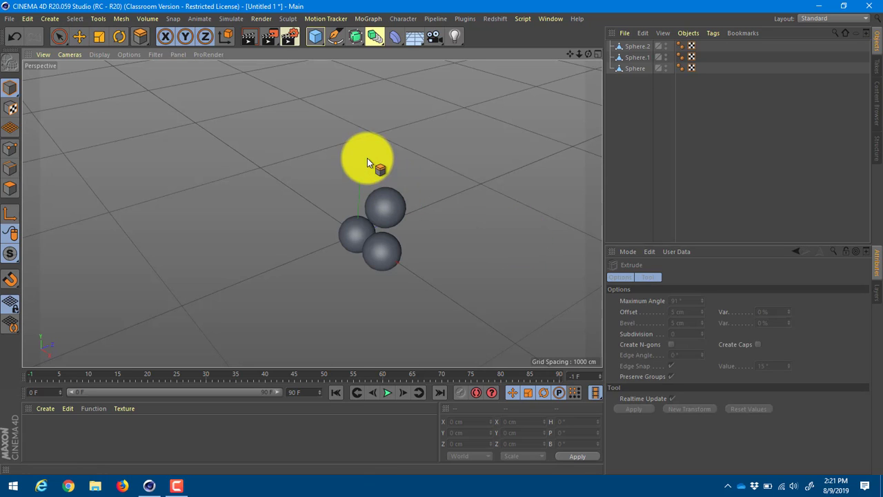
pyautogui.click(80, 37)
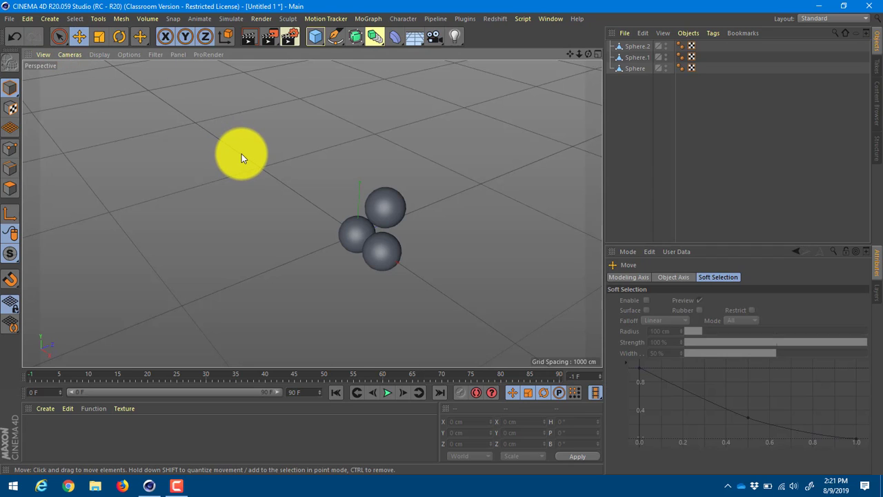
pyautogui.press('d')
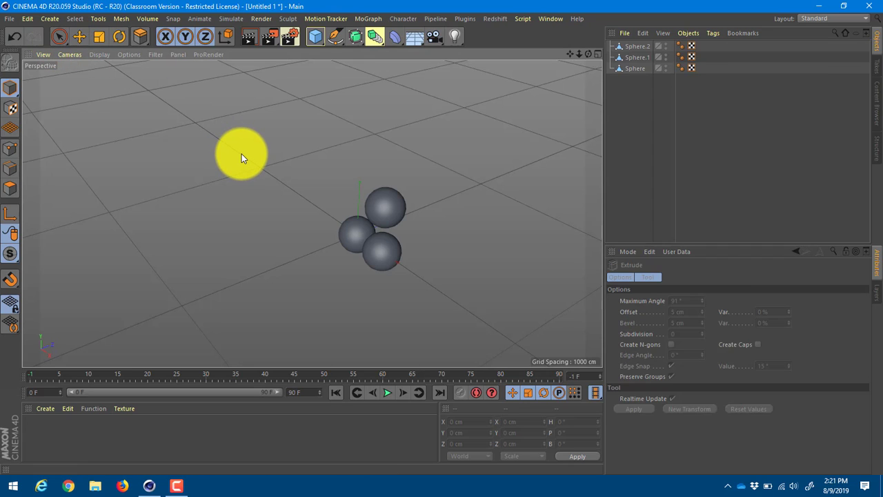
pyautogui.press('b')
pyautogui.press('v')
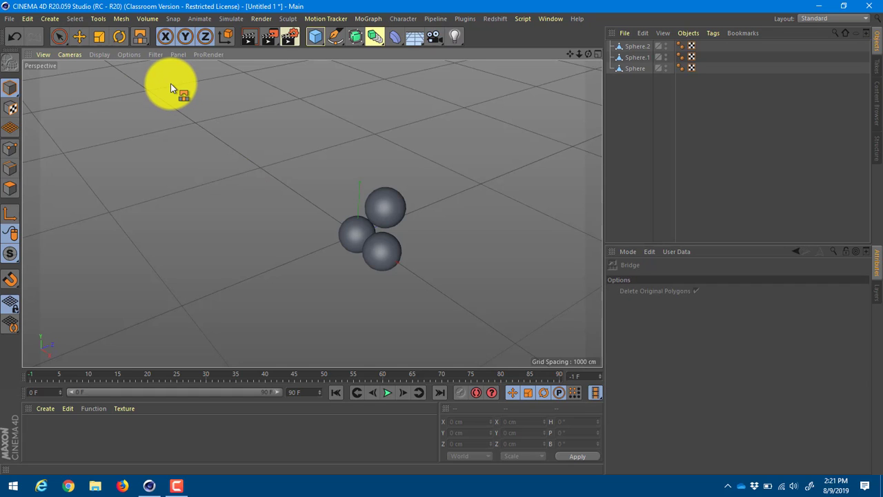
# - Open the project settings and view their Key Interpolation, Info, Dynamics and Referencing sections
pyautogui.hotkey('ctrl', 'd')
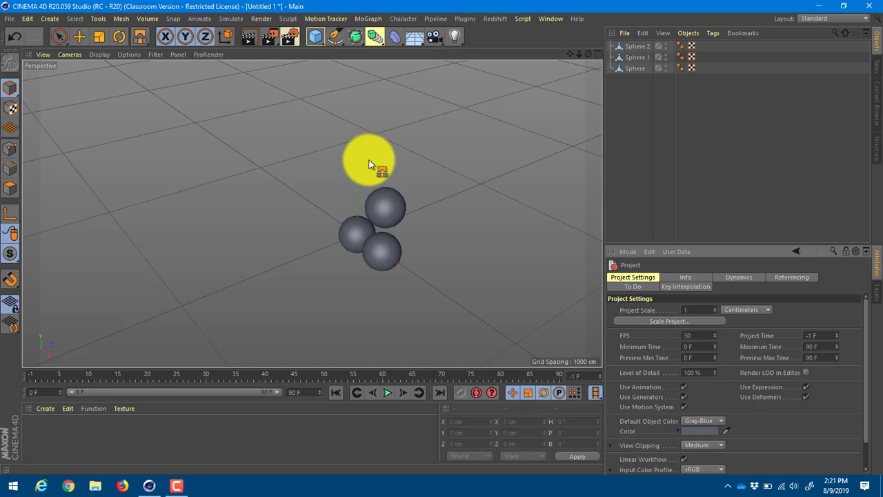
pyautogui.click(673, 286)
pyautogui.click(686, 277)
pyautogui.click(742, 278)
pyautogui.click(791, 277)
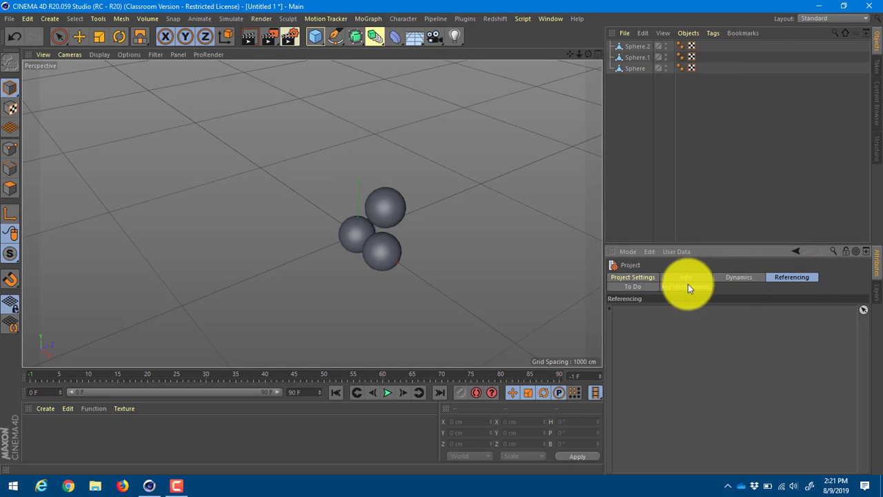
# - View the general Project Settings section and its To Do section, and keep Centimeters as the project scale unit
pyautogui.click(635, 277)
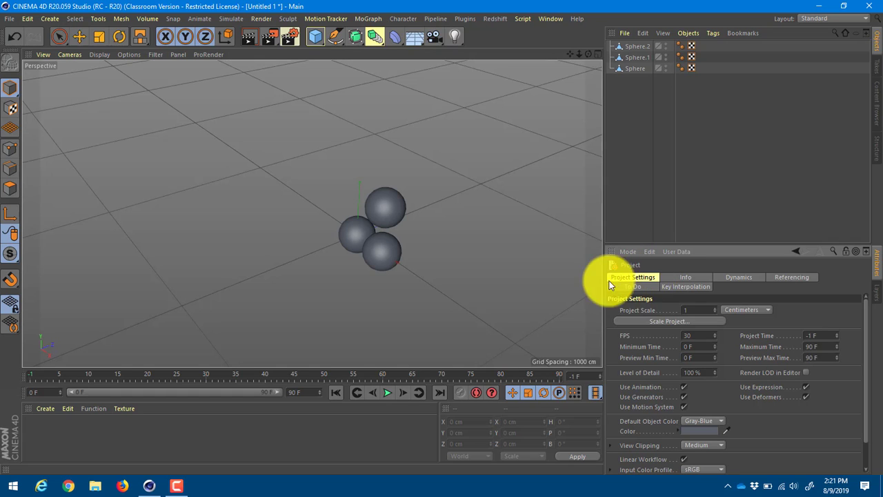
pyautogui.click(635, 286)
pyautogui.click(648, 279)
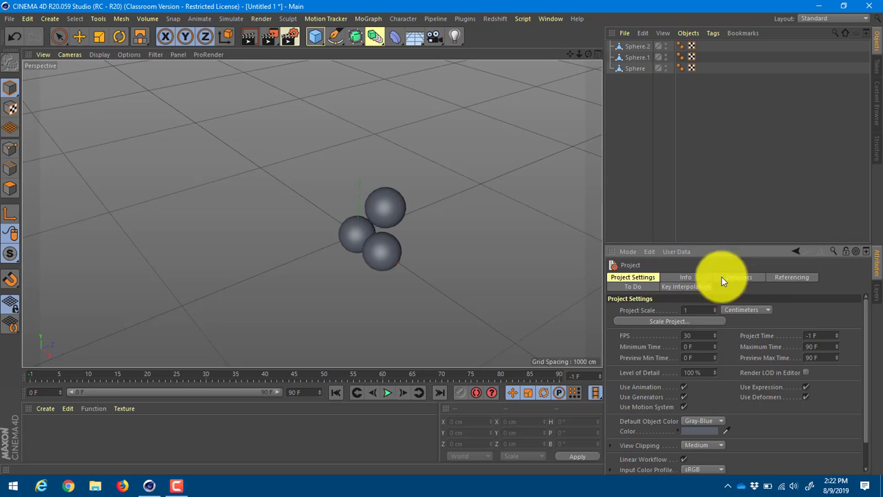
pyautogui.click(744, 310)
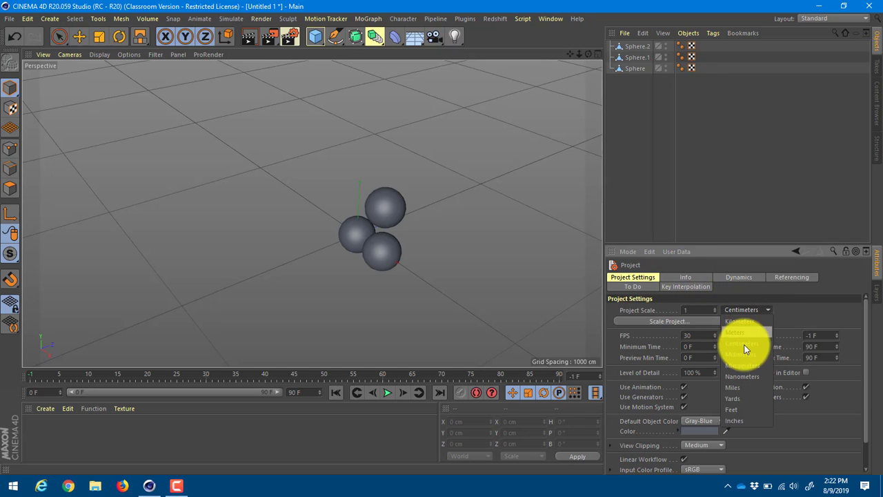
pyautogui.click(747, 344)
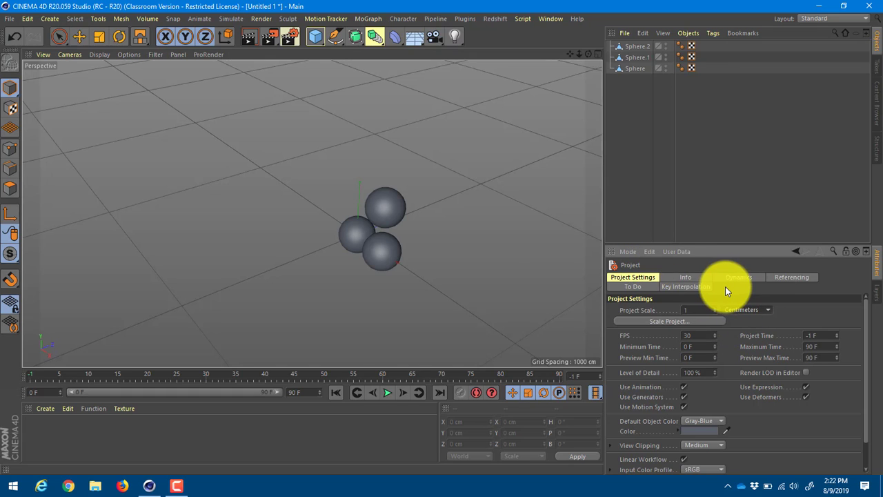
# - Select the uppermost sphere with the Move tool, turn its Visible in Editor setting off, and set it to On
pyautogui.click(79, 36)
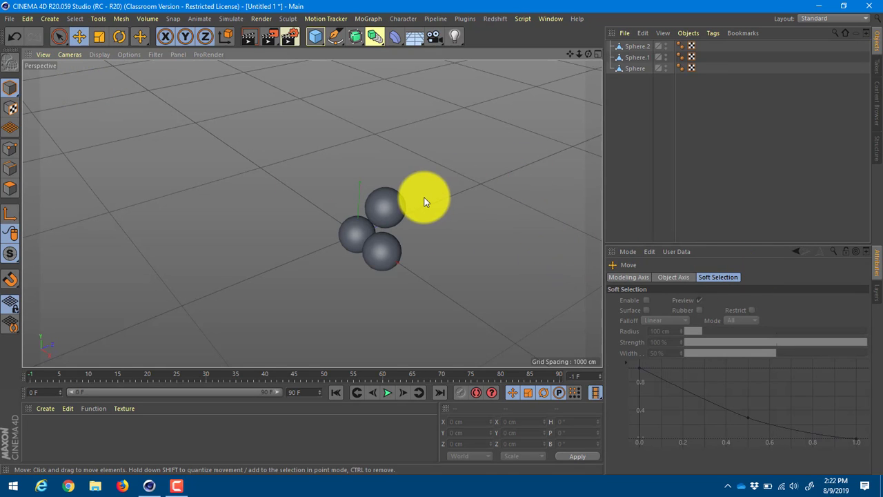
pyautogui.click(393, 202)
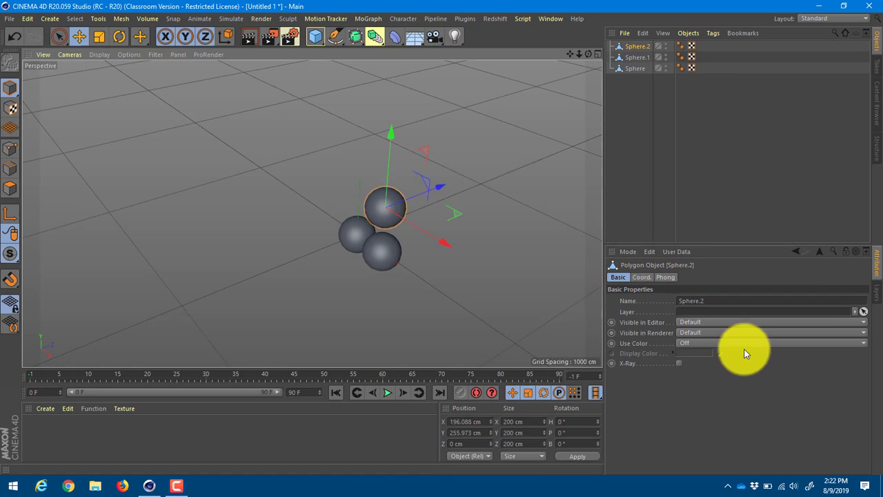
pyautogui.click(699, 324)
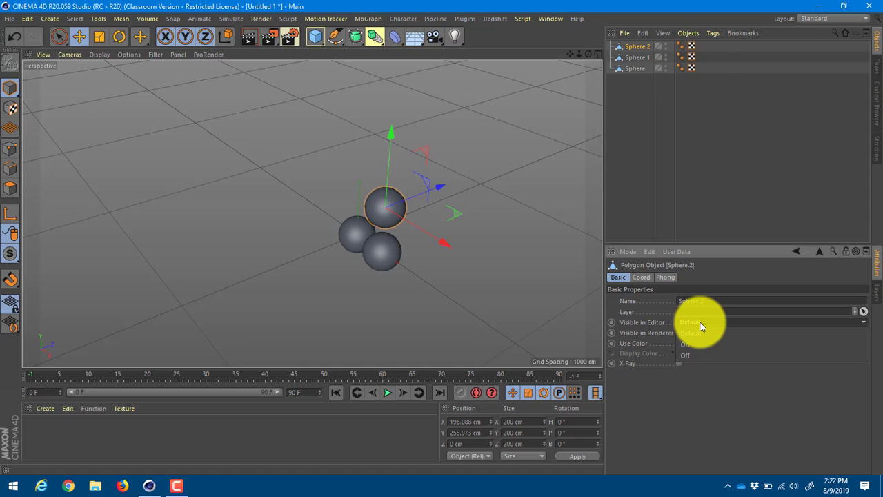
pyautogui.click(698, 353)
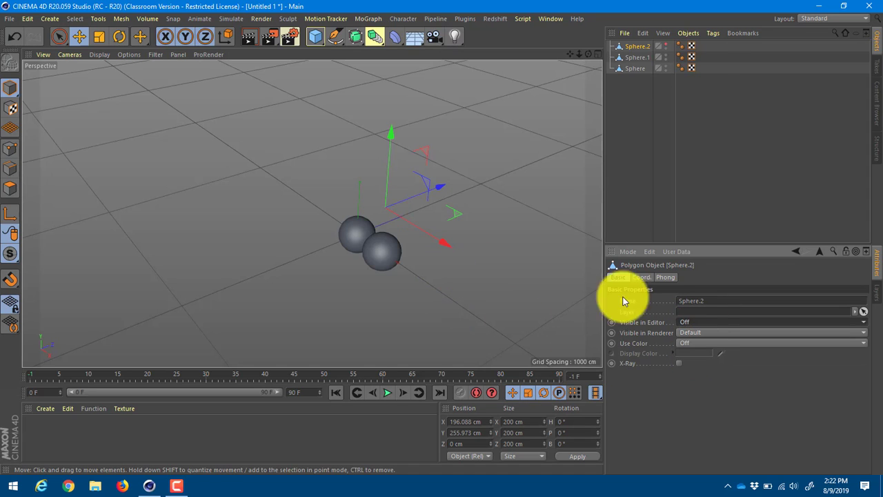
pyautogui.click(705, 322)
pyautogui.click(712, 341)
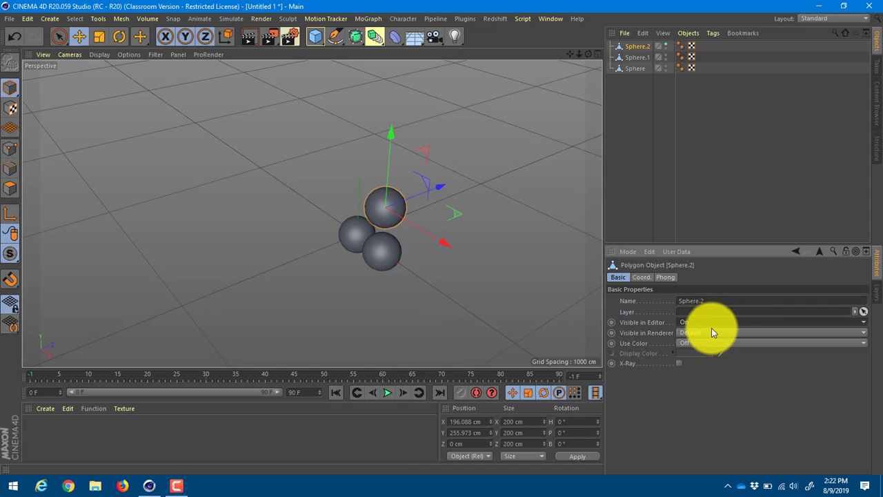
# - Set the sphere's Visible in Renderer to Off, test it with a viewport render, and reset it to Default
pyautogui.click(691, 334)
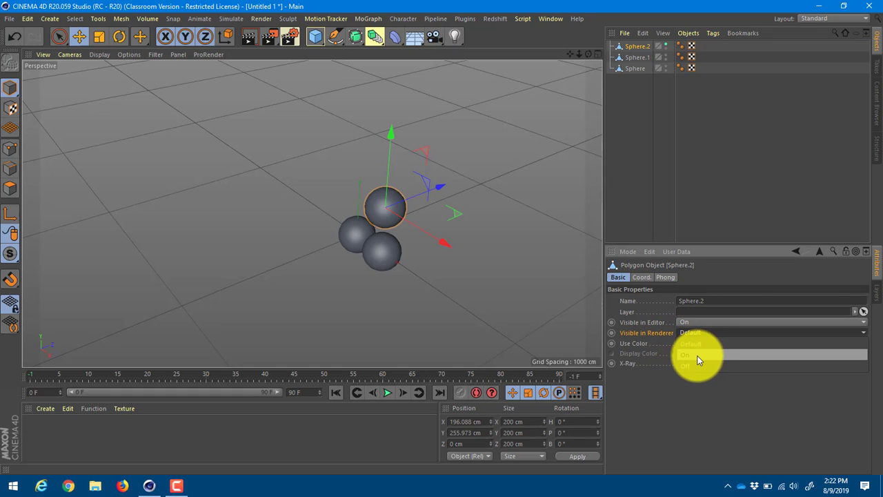
pyautogui.click(698, 366)
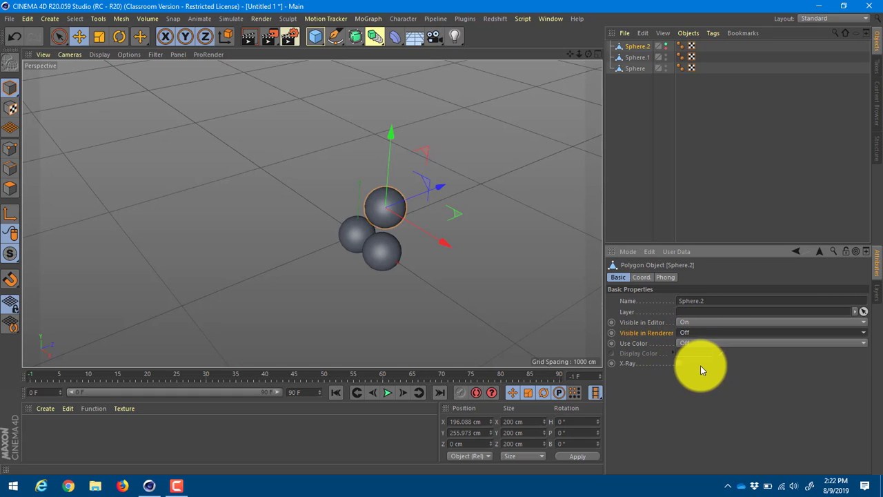
pyautogui.click(245, 38)
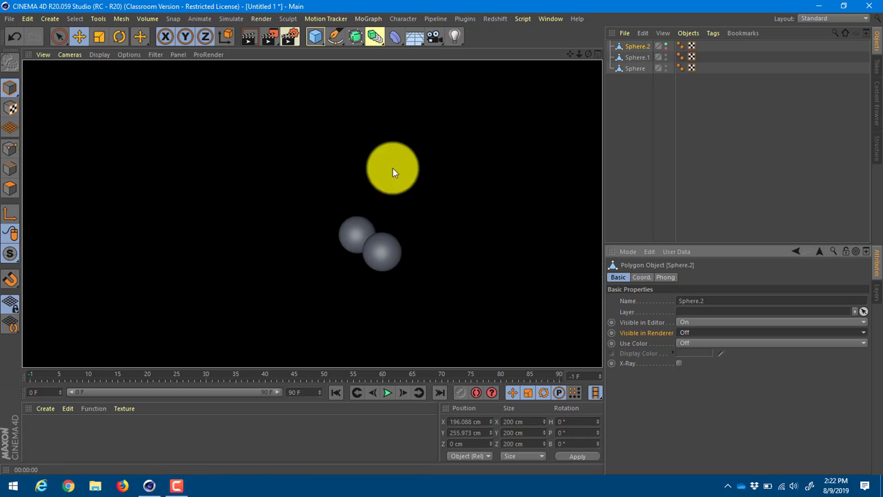
pyautogui.click(228, 73)
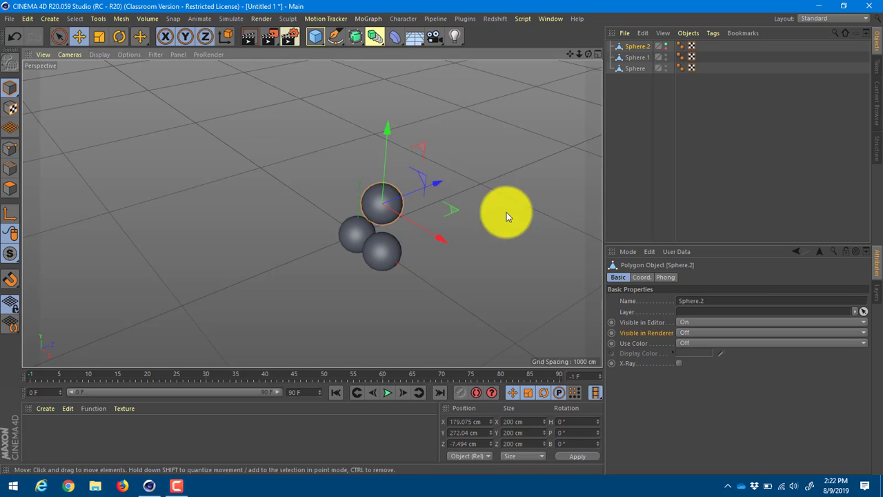
pyautogui.click(707, 336)
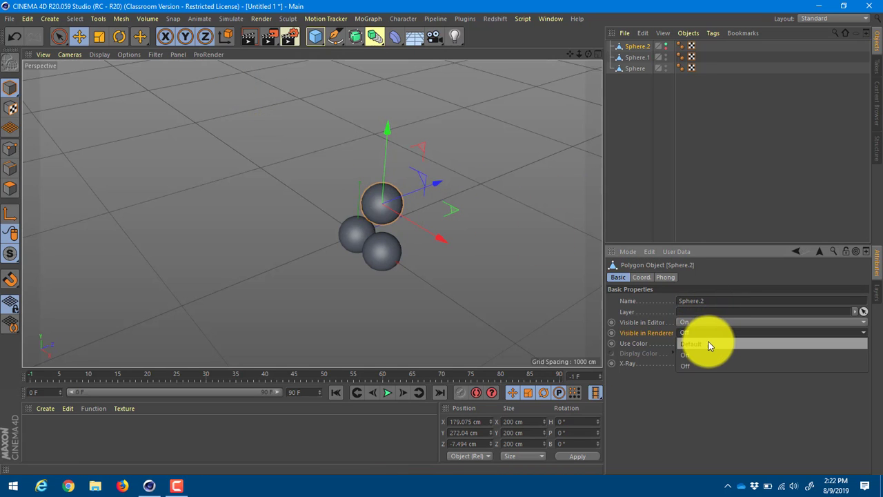
pyautogui.click(701, 325)
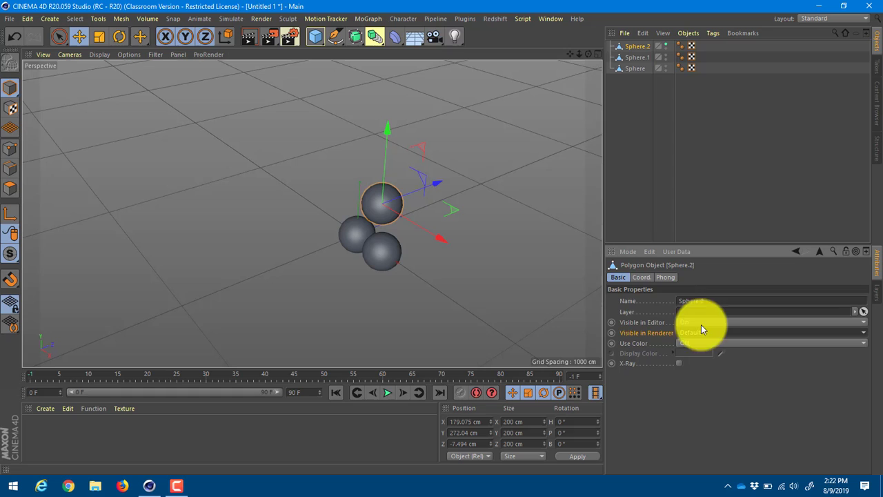
# - Set the sphere's X, Y and Z position coordinates to 0 cm
pyautogui.click(641, 277)
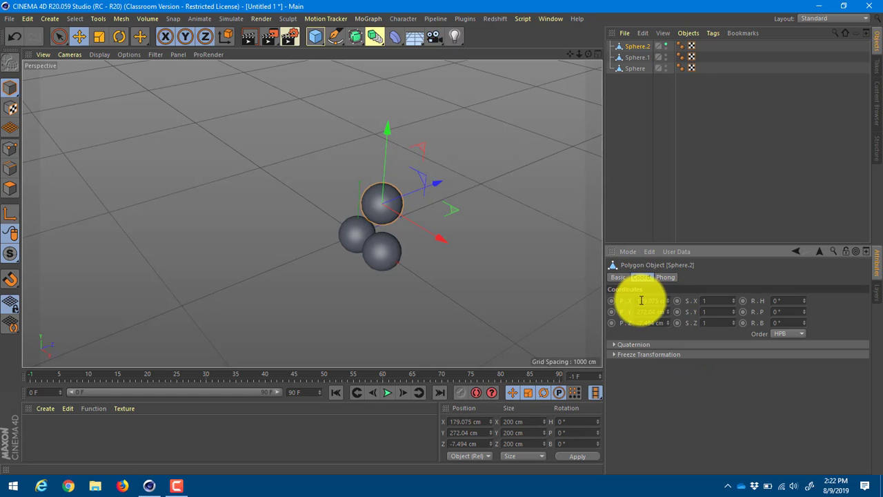
pyautogui.click(659, 301)
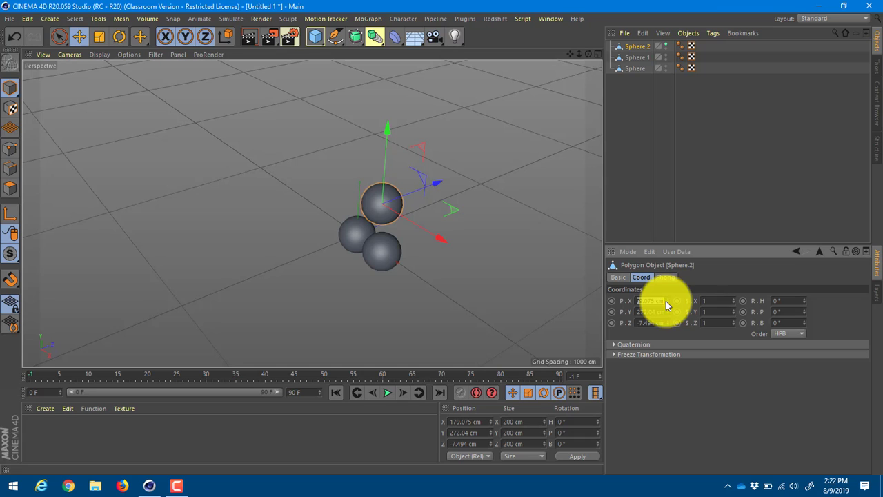
pyautogui.write('0')
pyautogui.press('Tab')
pyautogui.write('0')
pyautogui.press('Tab')
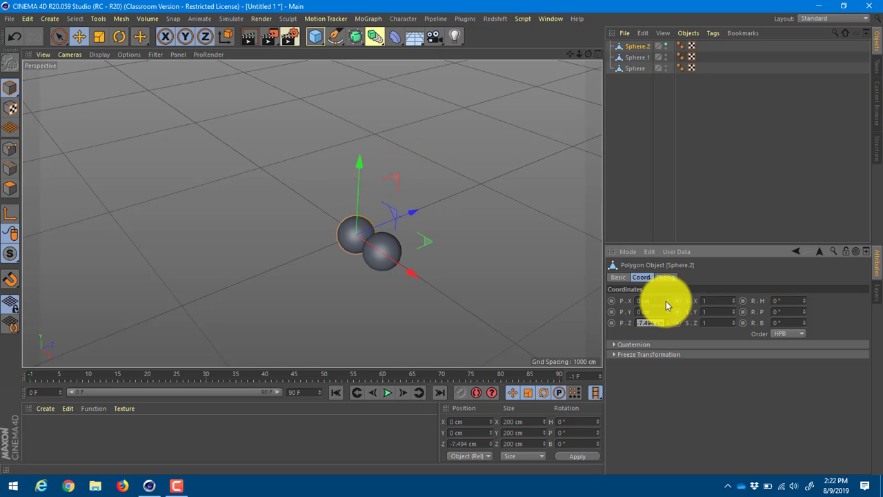
pyautogui.write('0')
pyautogui.press('Tab')
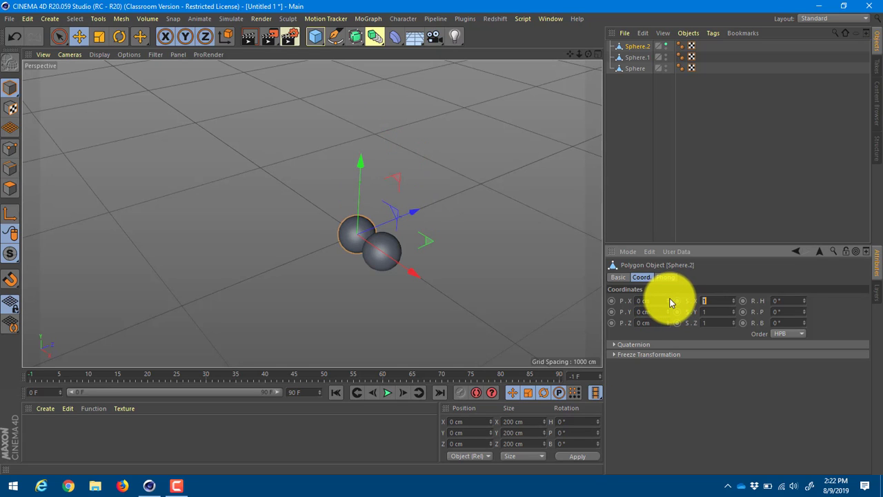
# - Shift the sphere to about X 580, Y 520, Z -575 cm and stretch its Y scale to about 2.69
pyautogui.moveTo(668, 301)
pyautogui.mouseDown()
pyautogui.moveTo(665, 281)
pyautogui.moveTo(660, 365)
pyautogui.moveTo(666, 318)
pyautogui.mouseUp()
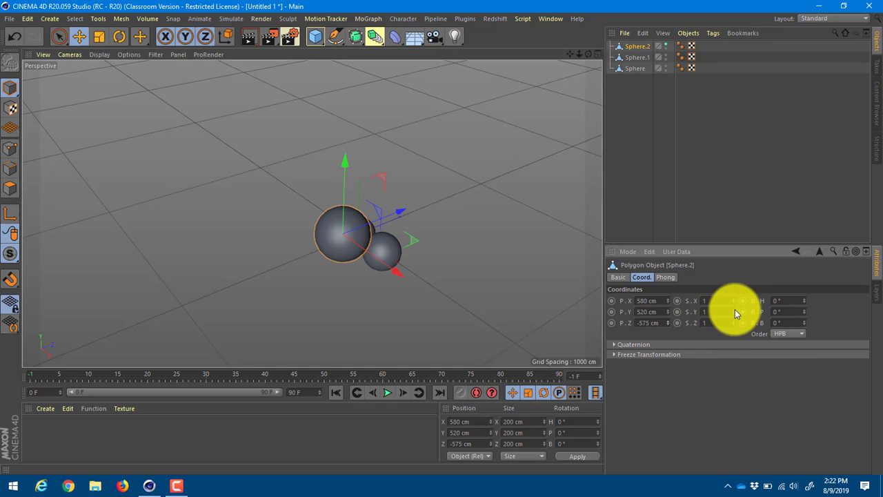
pyautogui.moveTo(735, 312); pyautogui.dragTo(733, 303)
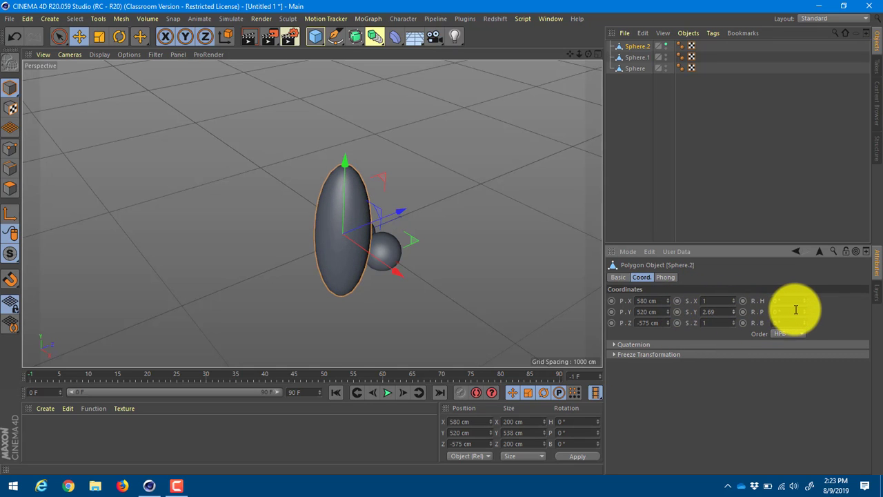
# - Pitch the sphere about 77°, then with rotation order XYZ rotate it to about X 301° and Y -125°
pyautogui.moveTo(805, 307); pyautogui.dragTo(805, 310)
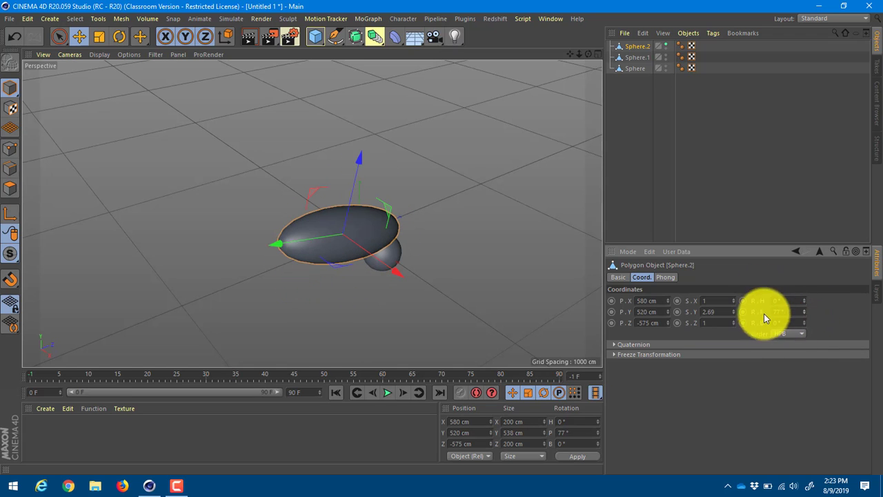
pyautogui.click(787, 335)
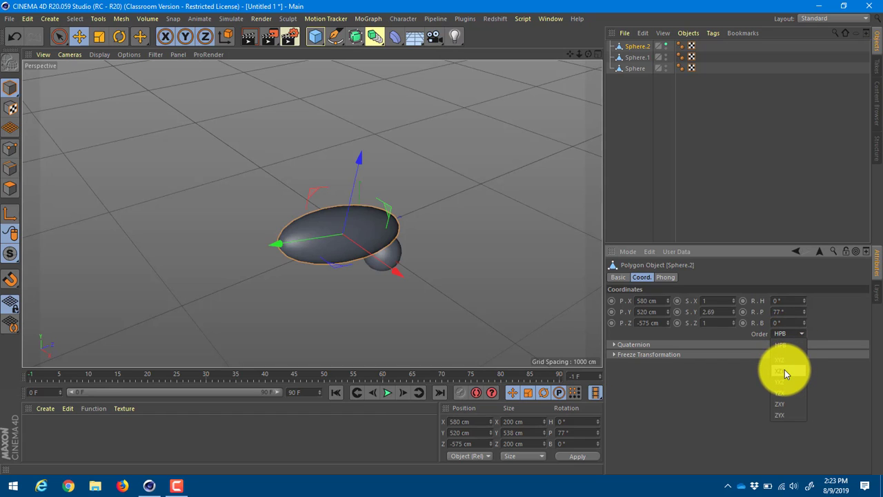
pyautogui.click(785, 359)
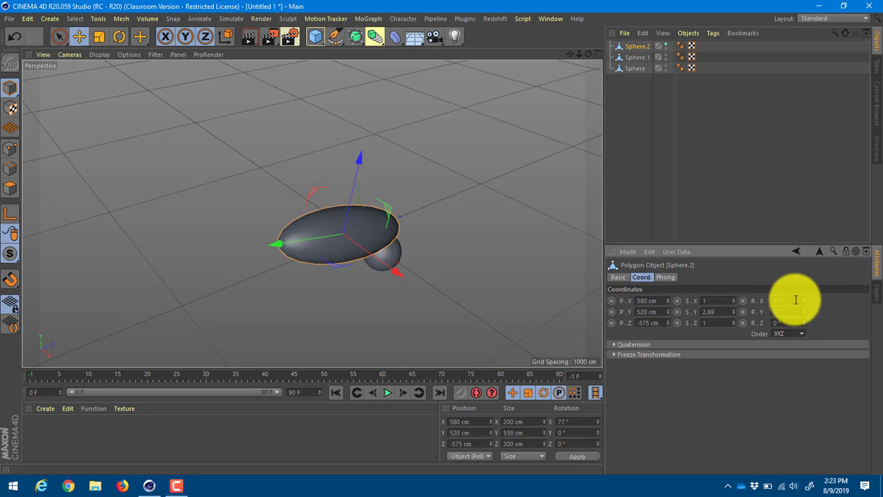
pyautogui.moveTo(804, 300); pyautogui.dragTo(675, 338)
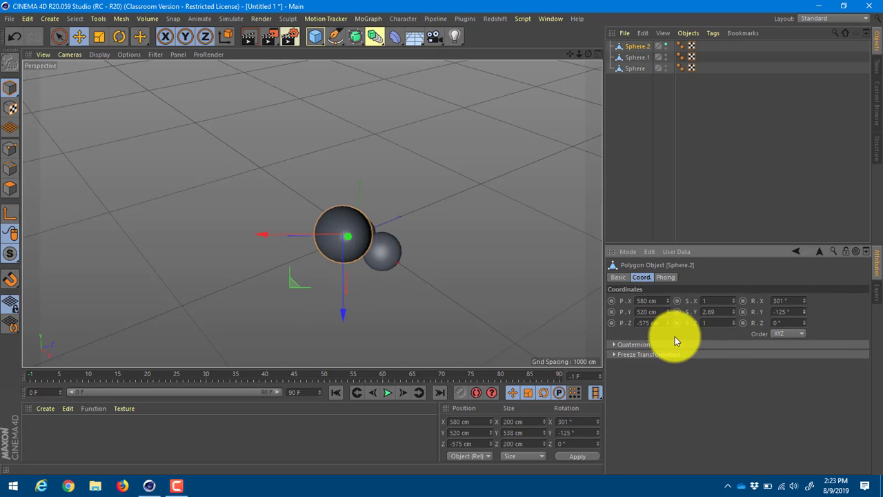
# - View the sphere's Phong properties and add a MoGraph Cloner with the sphere as its child
pyautogui.click(664, 279)
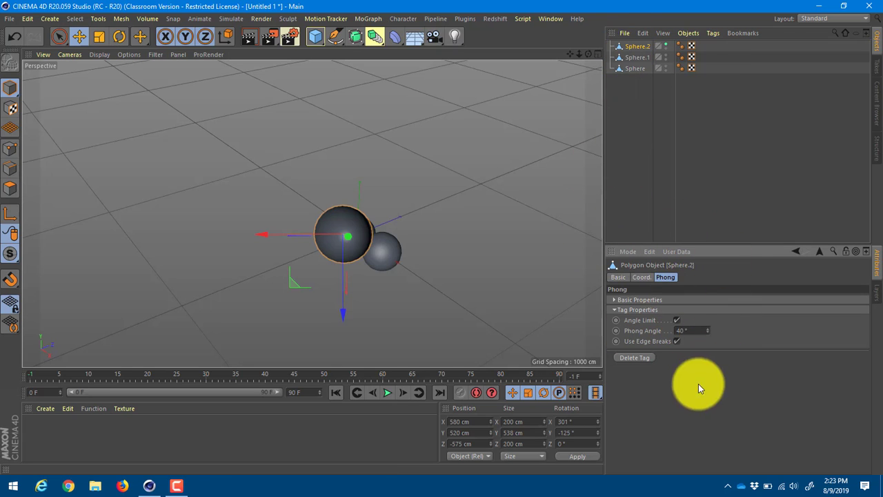
pyautogui.click(368, 18)
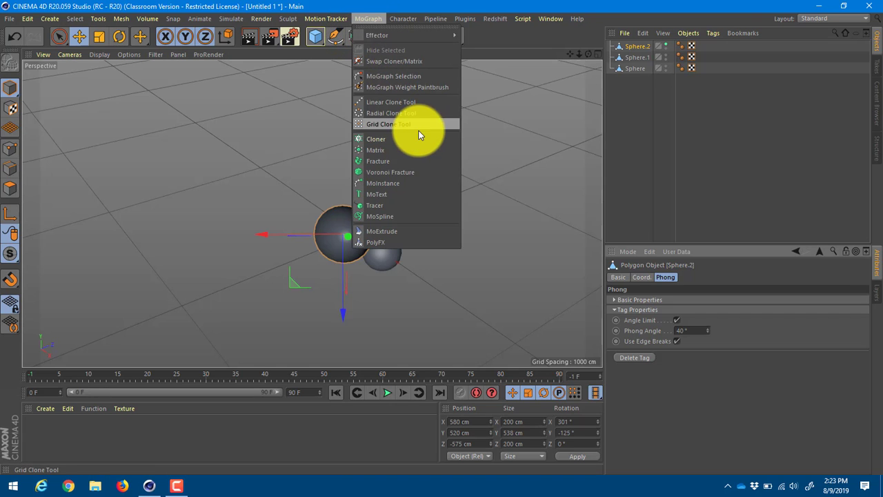
pyautogui.click(420, 137)
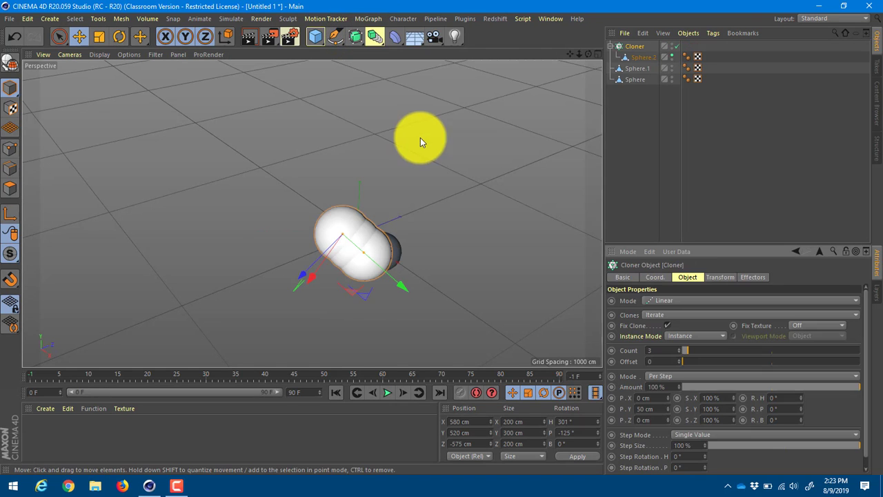
# - Look through the Cloner's Basic, Coordinates, Object, Transform and Effectors attributes
pyautogui.click(628, 276)
pyautogui.click(645, 276)
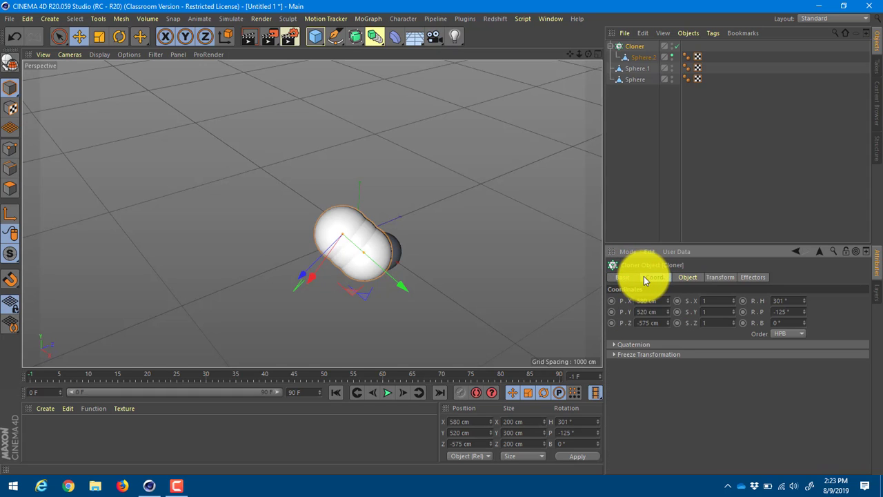
pyautogui.click(694, 276)
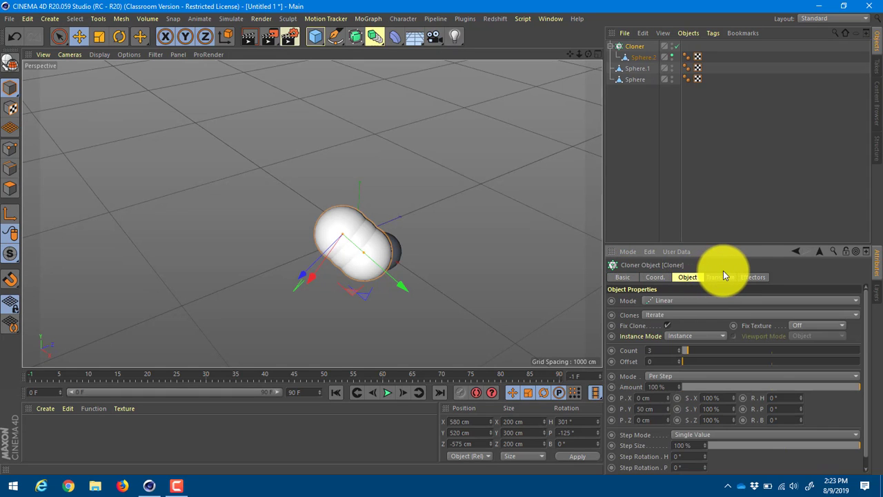
pyautogui.click(720, 277)
pyautogui.click(751, 277)
pyautogui.click(719, 277)
pyautogui.click(685, 277)
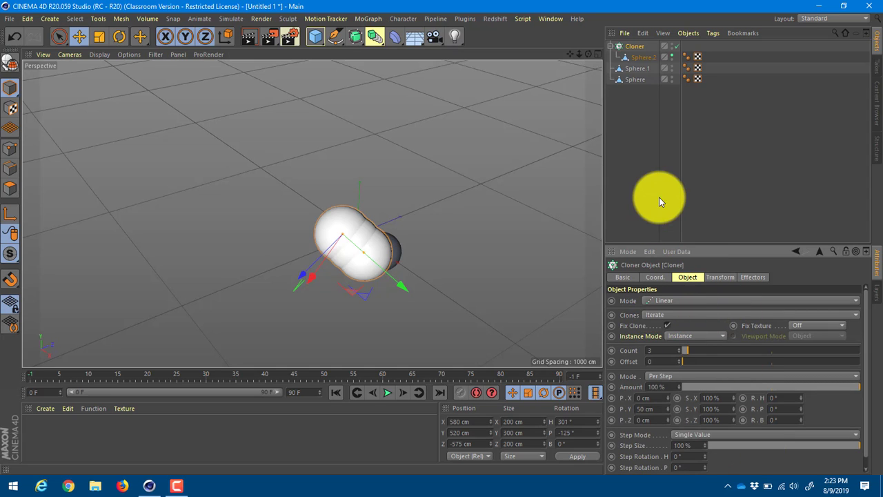
# - Take Sphere.2 out of the Cloner to the end of the object hierarchy and delete the Cloner
pyautogui.click(628, 58)
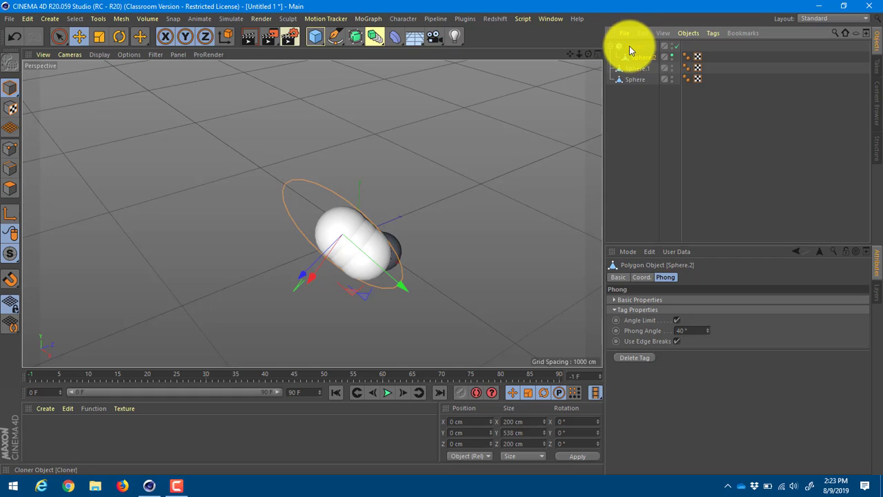
pyautogui.click(634, 45)
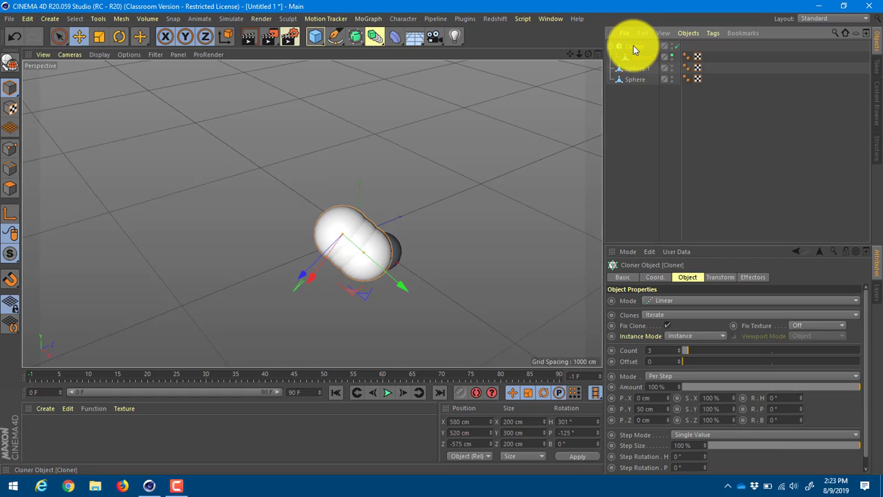
pyautogui.moveTo(636, 57); pyautogui.dragTo(631, 170)
pyautogui.click(627, 46)
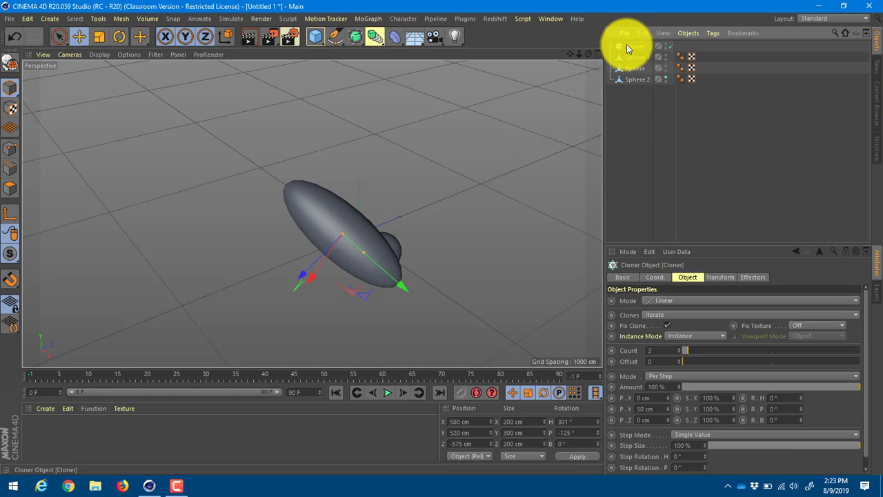
pyautogui.press('Delete')
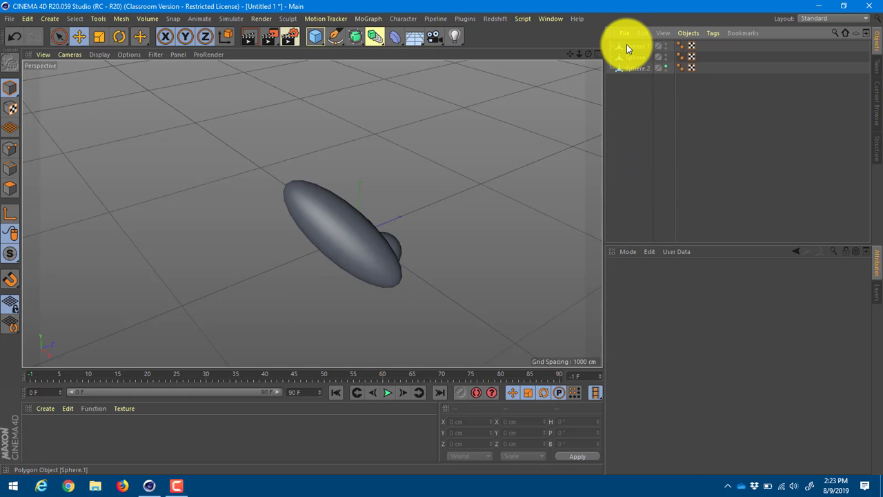
# - Create two layers, assigning the first to Sphere.1 and the second to Sphere.2
pyautogui.click(875, 293)
pyautogui.click(625, 252)
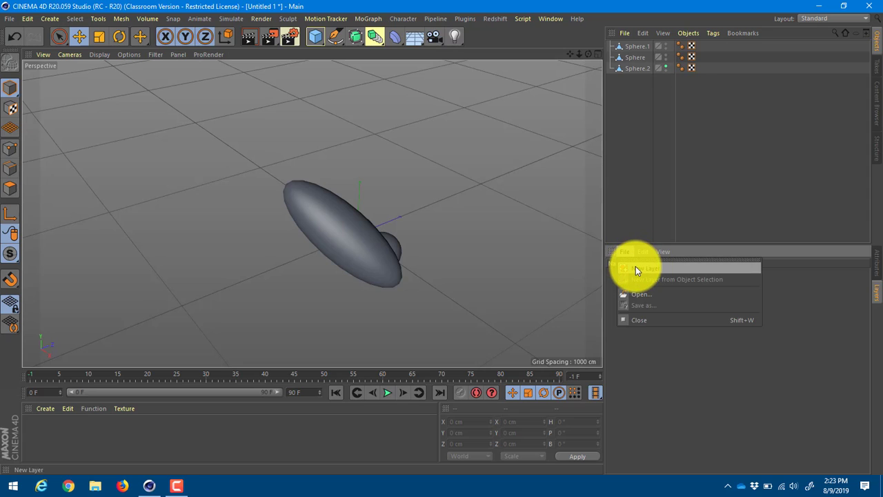
pyautogui.click(636, 268)
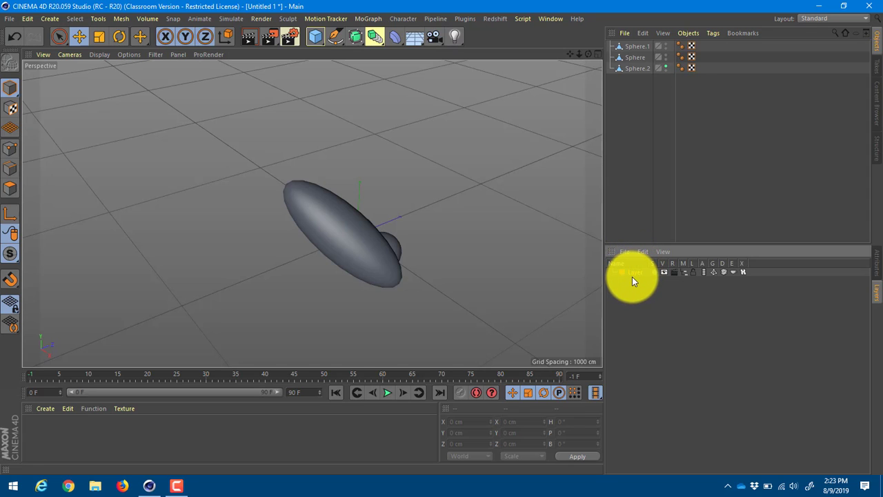
pyautogui.moveTo(625, 58); pyautogui.dragTo(632, 45)
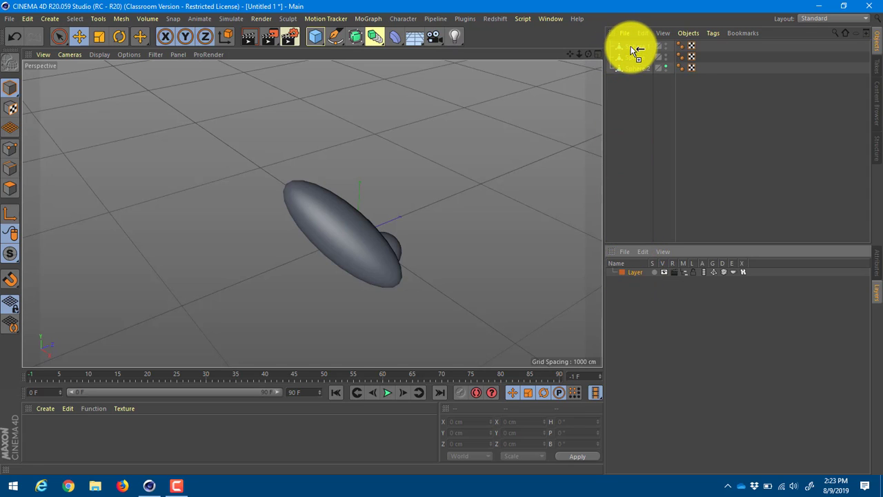
pyautogui.click(625, 253)
pyautogui.click(636, 271)
pyautogui.moveTo(641, 280); pyautogui.dragTo(645, 69)
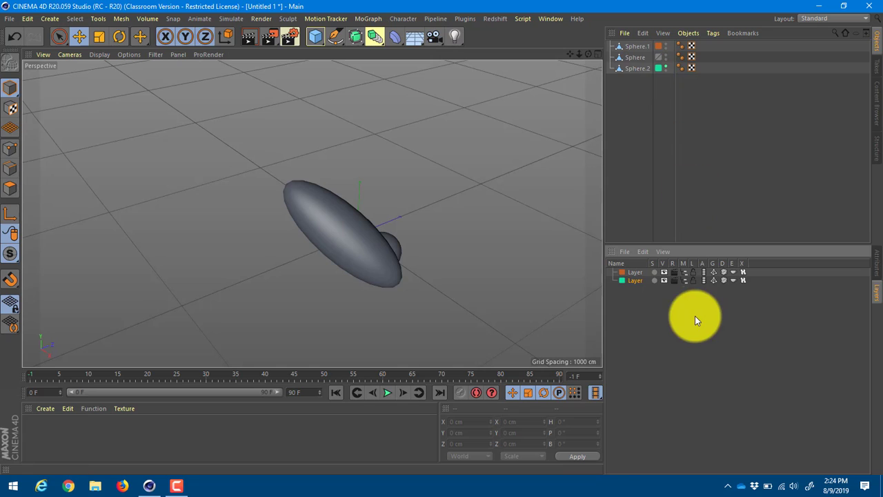
# - Toggle the orange and green layers' visibility in the editor view off and back on to compare which objects they control
pyautogui.click(664, 272)
pyautogui.click(664, 272)
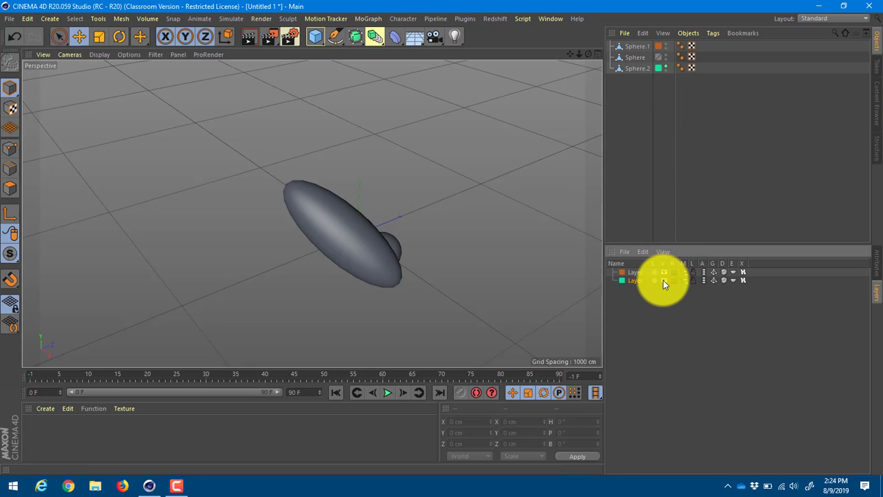
pyautogui.click(664, 281)
pyautogui.click(664, 280)
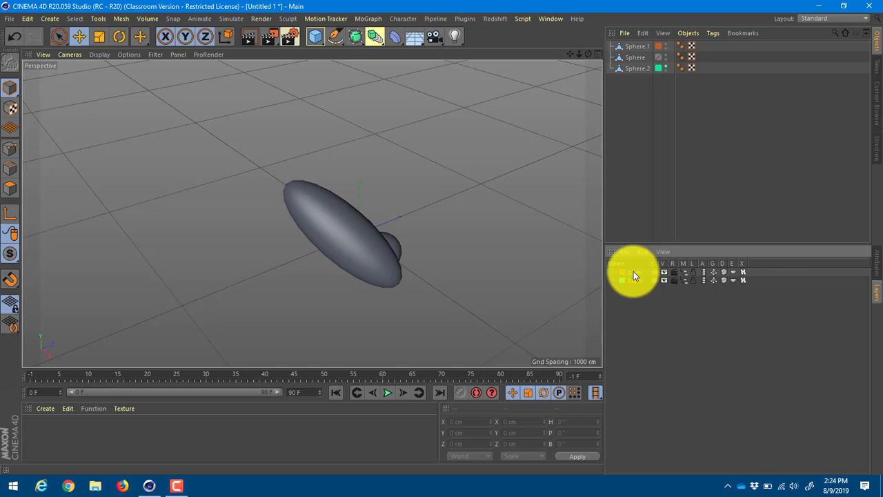
pyautogui.moveTo(634, 271); pyautogui.dragTo(631, 297)
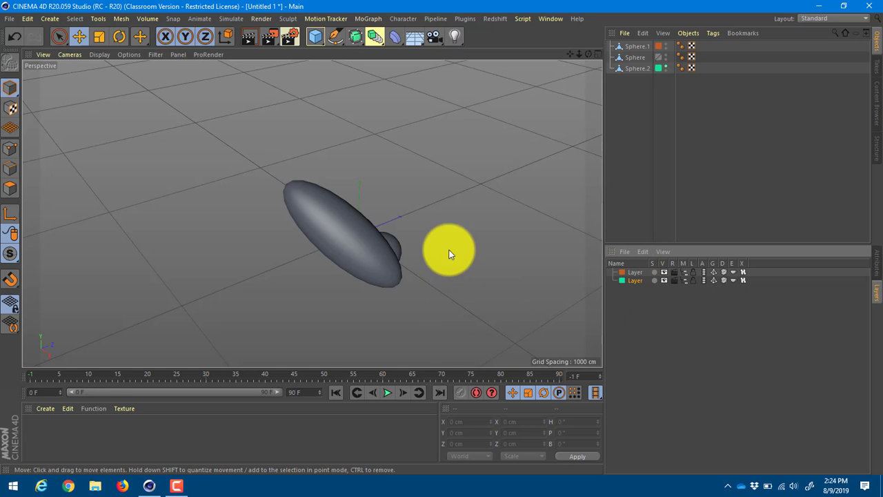
pyautogui.keyDown('alt'); pyautogui.moveTo(449, 251); pyautogui.dragTo(504, 252); pyautogui.keyUp('alt')
pyautogui.moveTo(622, 273); pyautogui.dragTo(642, 258)
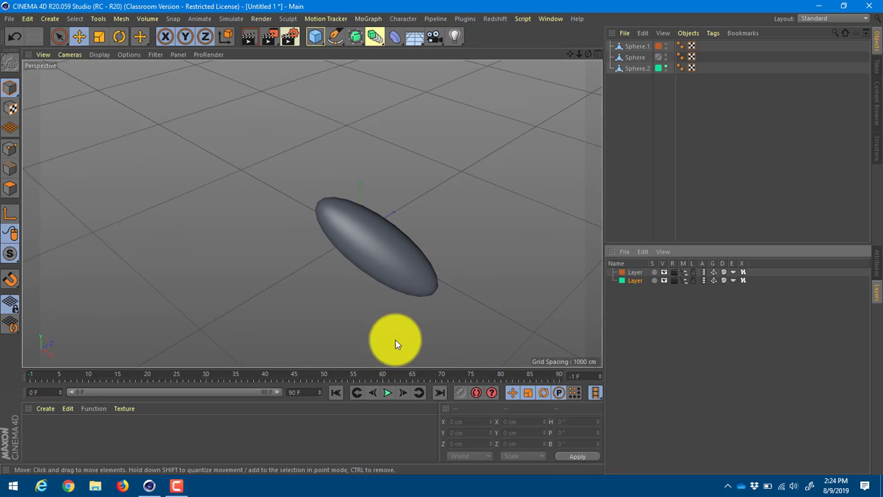
pyautogui.click(665, 281)
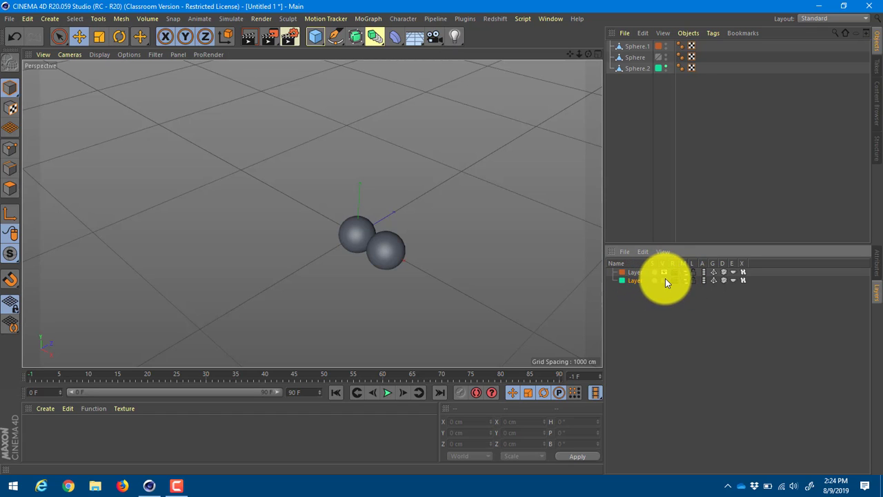
pyautogui.click(665, 281)
pyautogui.click(665, 280)
pyautogui.click(665, 277)
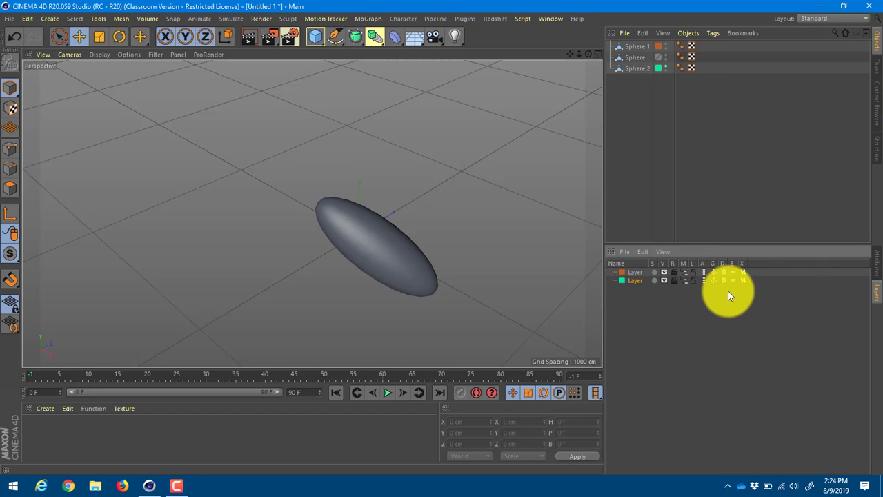
# - Hide the green layer's objects from the managers and show them again, and view the layer's basic properties
pyautogui.click(684, 280)
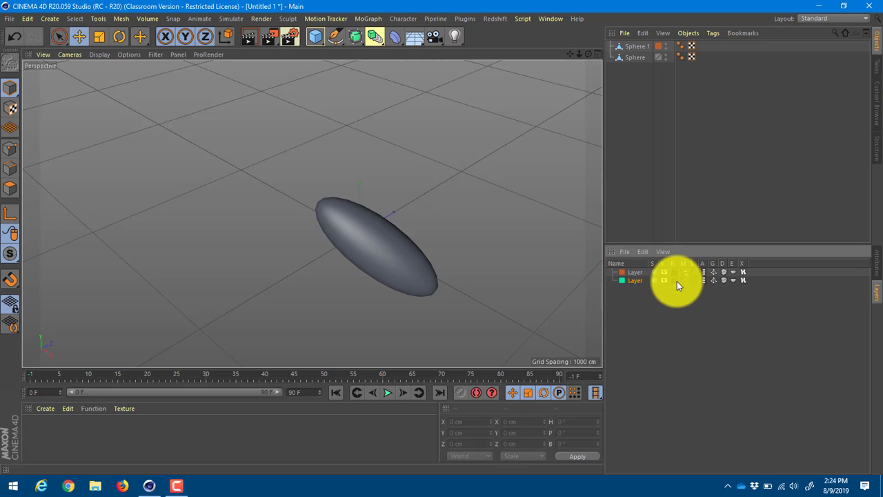
pyautogui.click(686, 280)
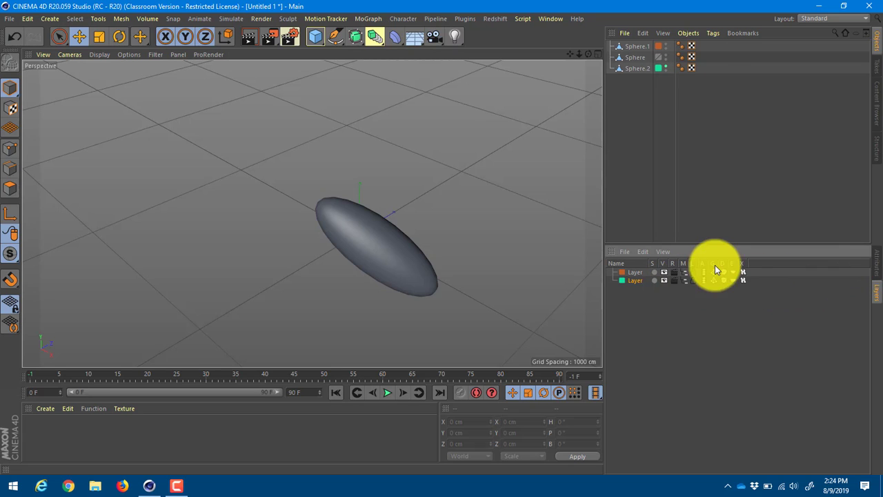
pyautogui.click(877, 266)
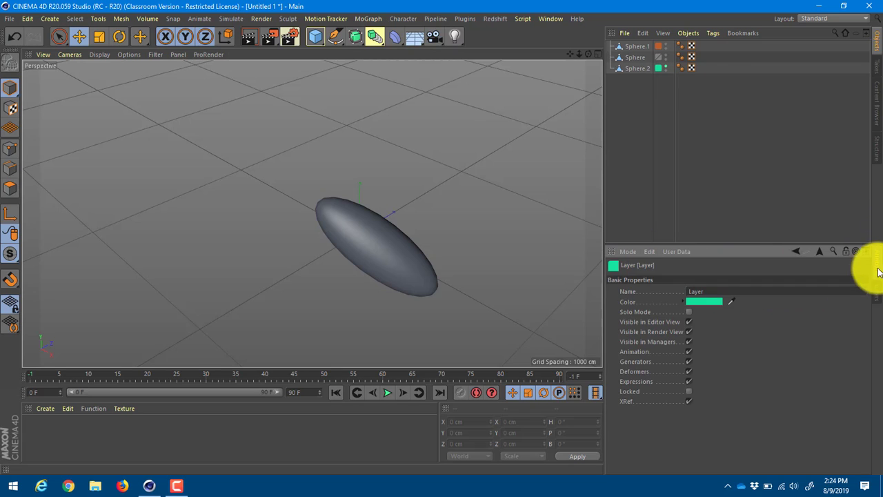
pyautogui.click(877, 291)
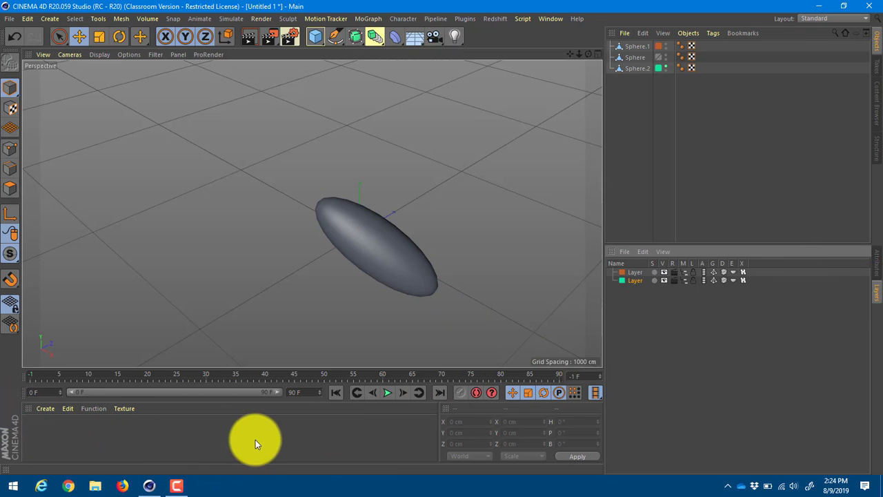
# - Create a material coloured with hue 72° and saturation 66%, and apply it to the elongated sphere, Sphere.2
pyautogui.doubleClick(59, 423)
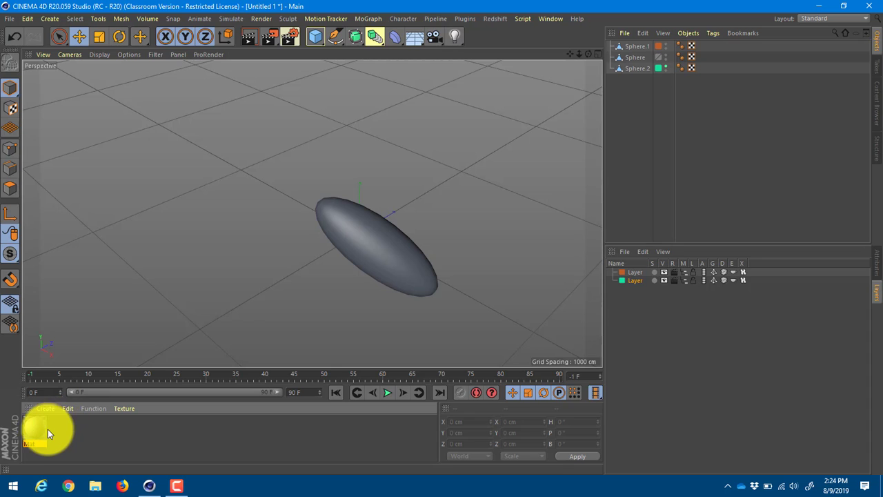
pyautogui.doubleClick(37, 430)
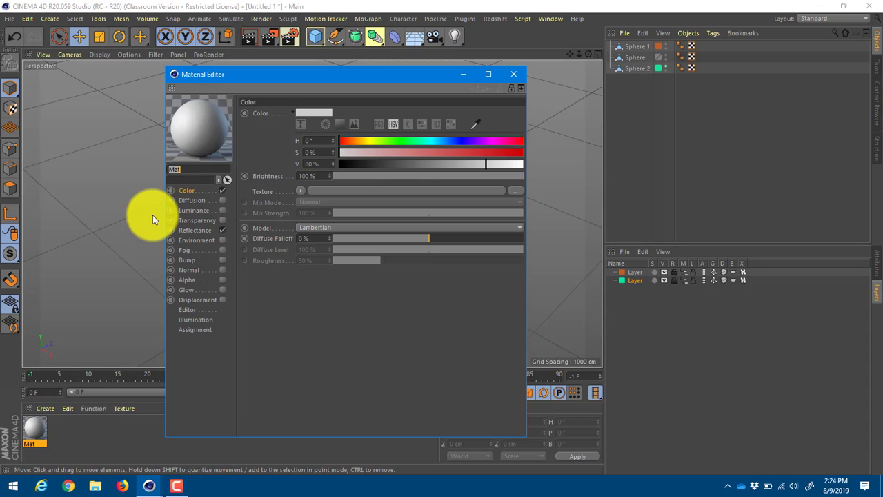
pyautogui.click(366, 141)
pyautogui.click(375, 142)
pyautogui.click(461, 152)
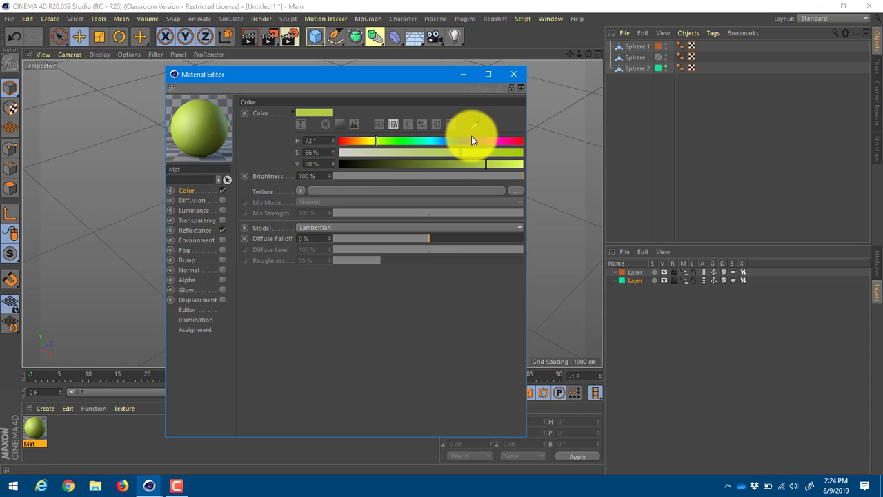
pyautogui.click(522, 73)
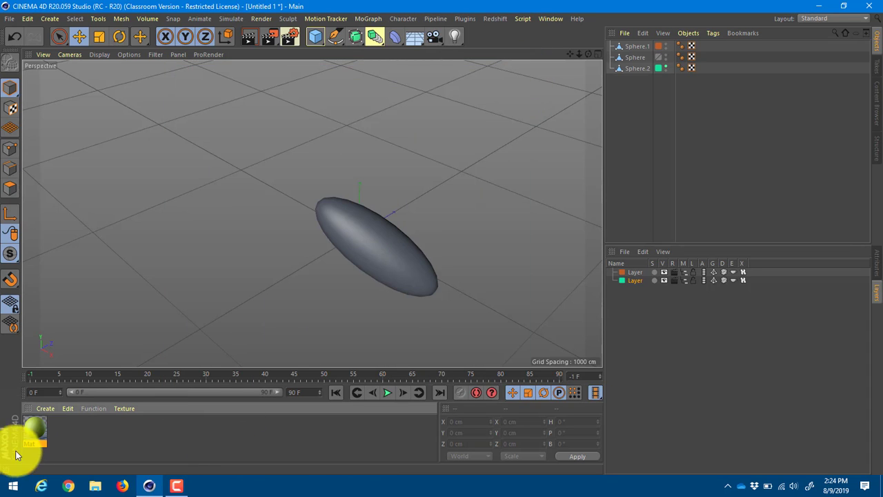
pyautogui.moveTo(24, 442); pyautogui.dragTo(403, 264)
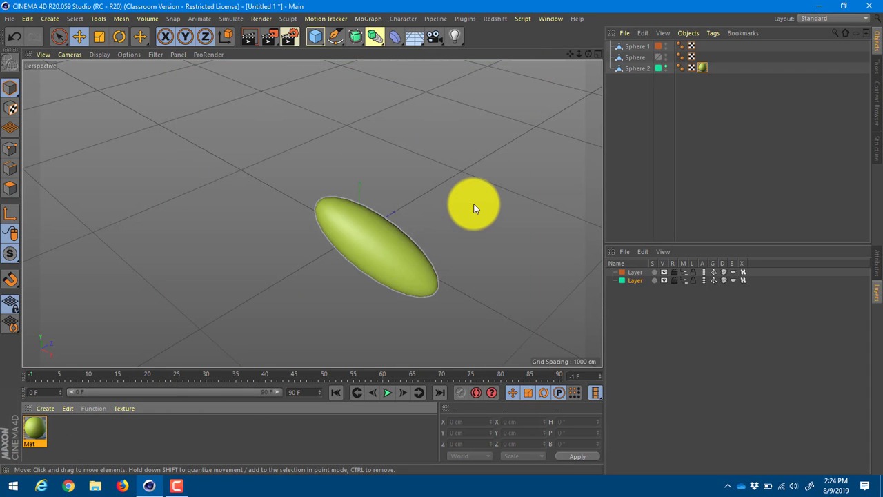
pyautogui.keyDown('alt'); pyautogui.moveTo(477, 201); pyautogui.dragTo(396, 203); pyautogui.keyUp('alt')
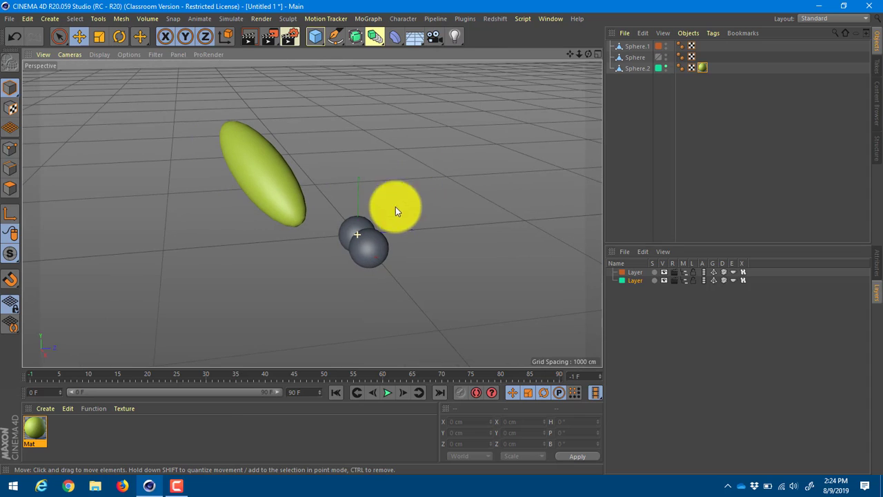
pyautogui.click(50, 409)
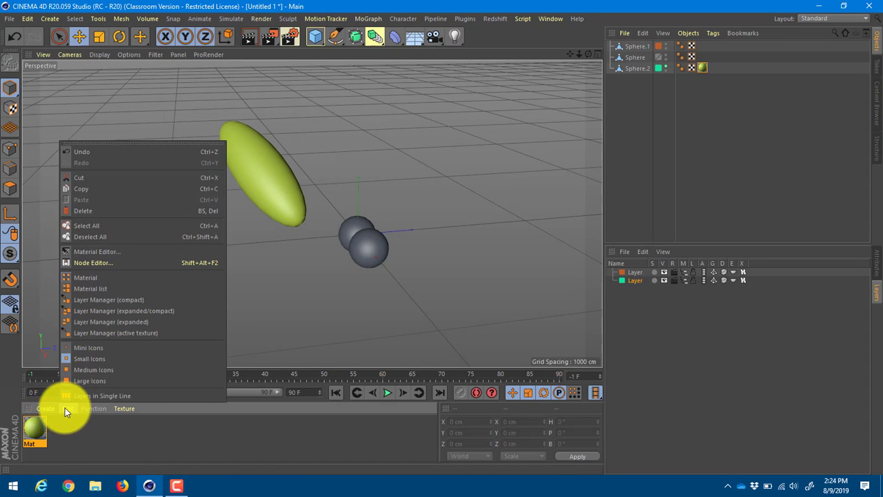
pyautogui.moveTo(92, 408)
pyautogui.moveTo(121, 408)
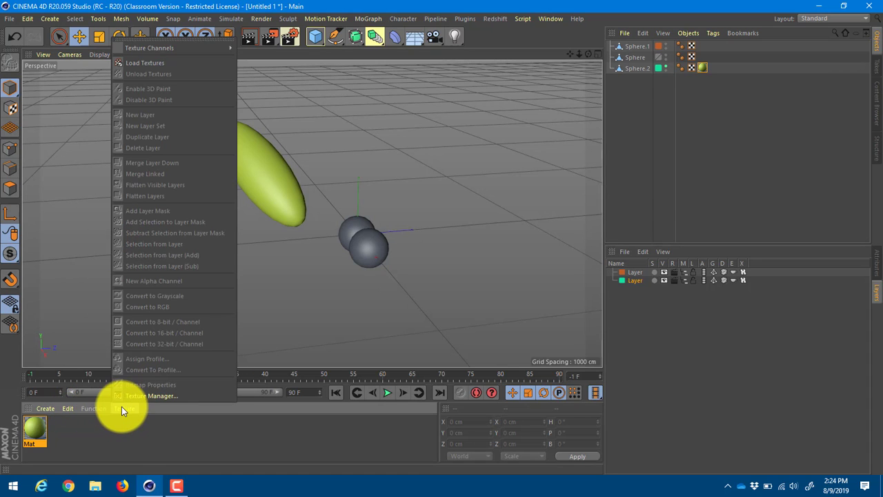
pyautogui.click(257, 422)
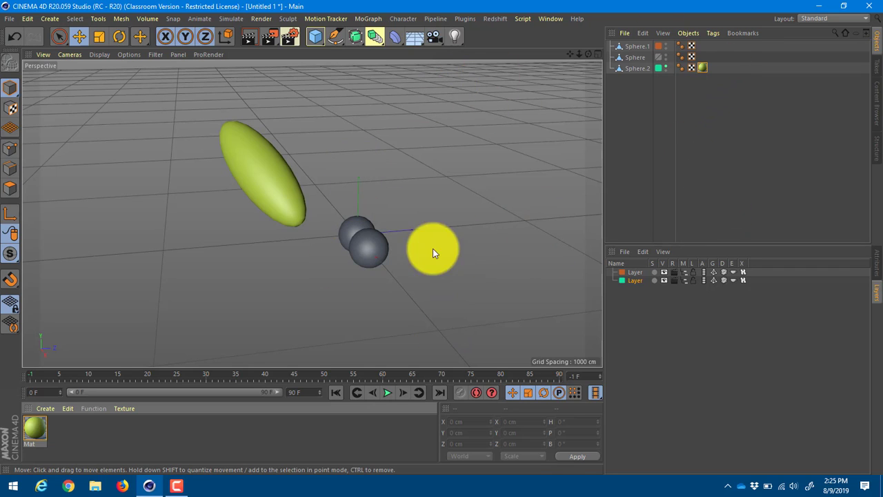
# - View Sphere.1's coordinate attributes and compare them with the Scale tool's own settings
pyautogui.click(631, 49)
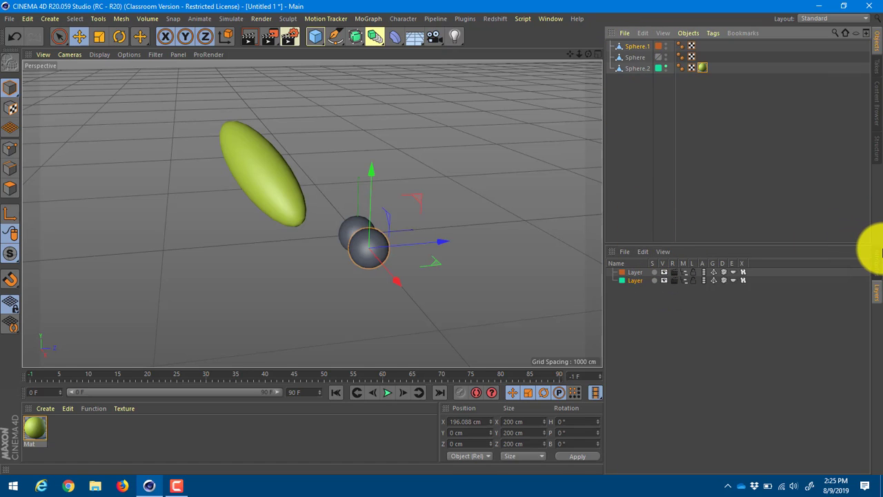
pyautogui.click(877, 257)
pyautogui.click(642, 277)
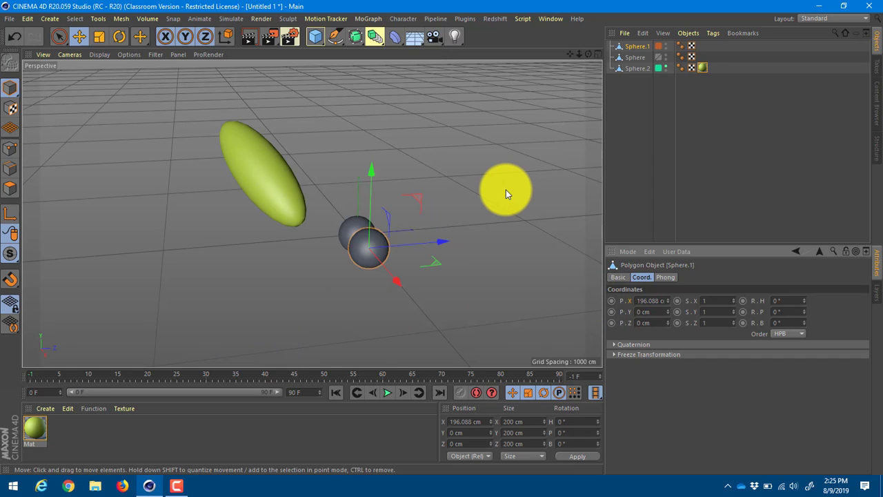
pyautogui.press('t')
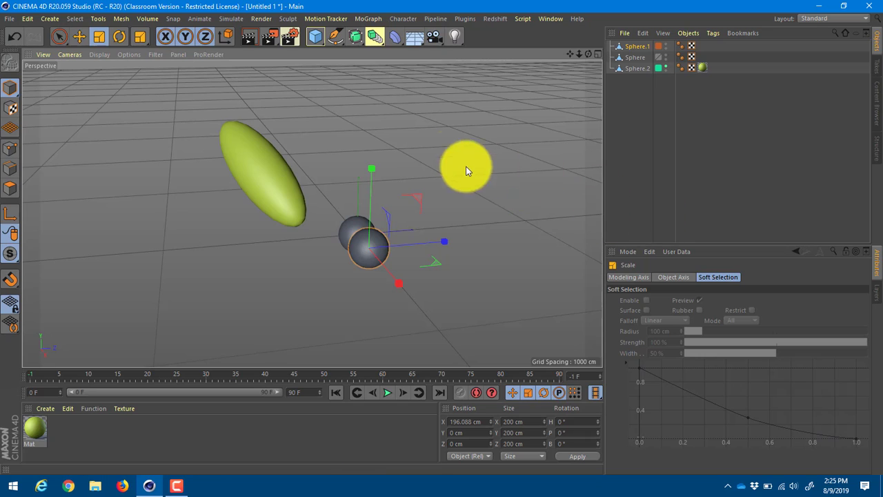
pyautogui.click(631, 49)
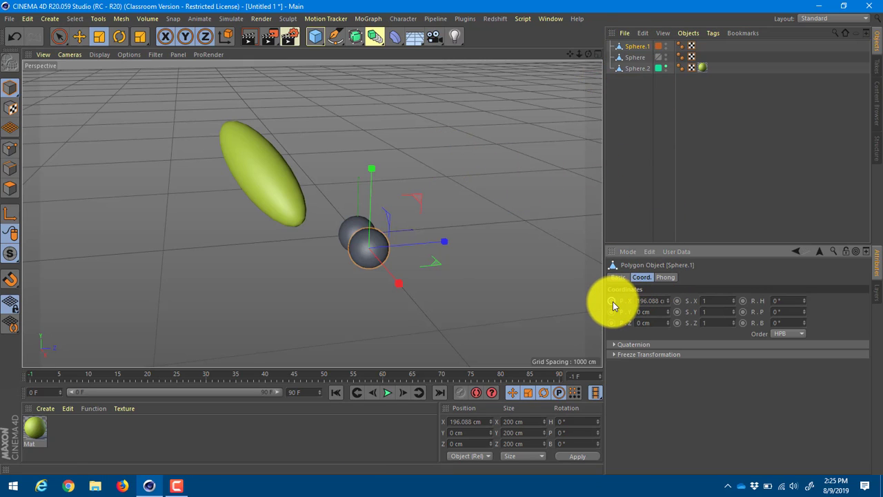
# - Move Sphere.1 along its X axis to a position of about 439 cm
pyautogui.press('e')
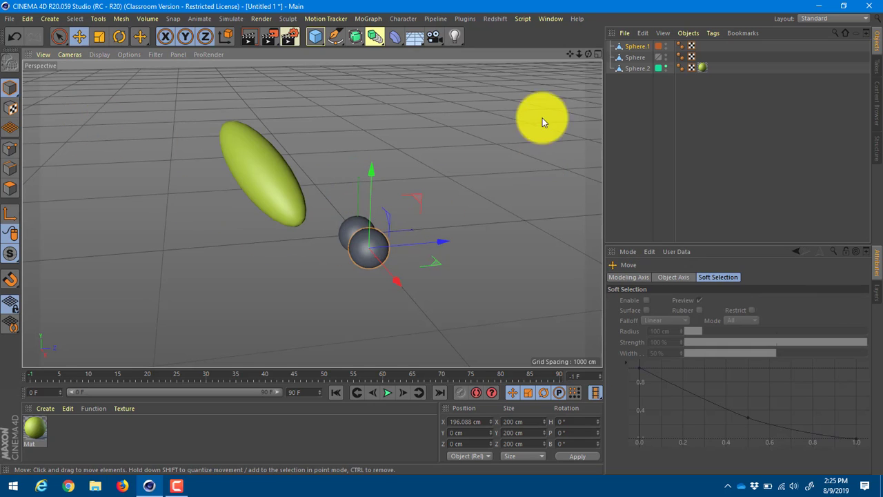
pyautogui.click(636, 46)
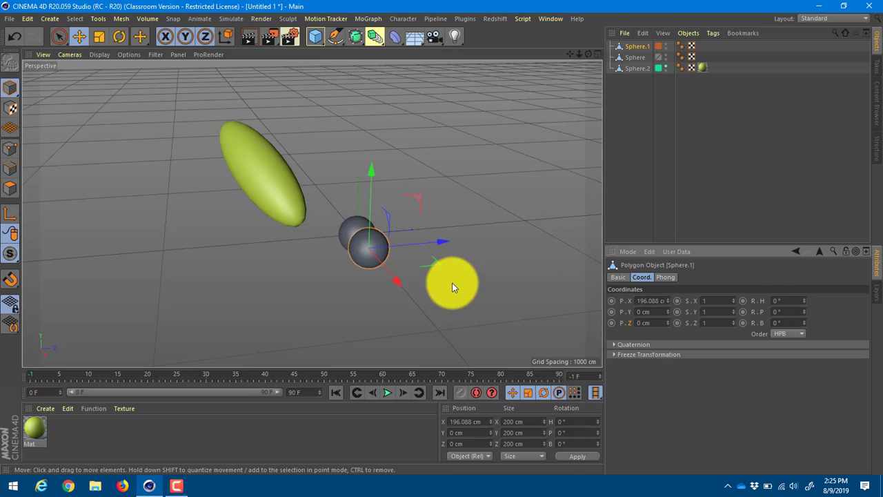
pyautogui.keyDown('alt'); pyautogui.moveTo(451, 286); pyautogui.dragTo(507, 264); pyautogui.keyUp('alt')
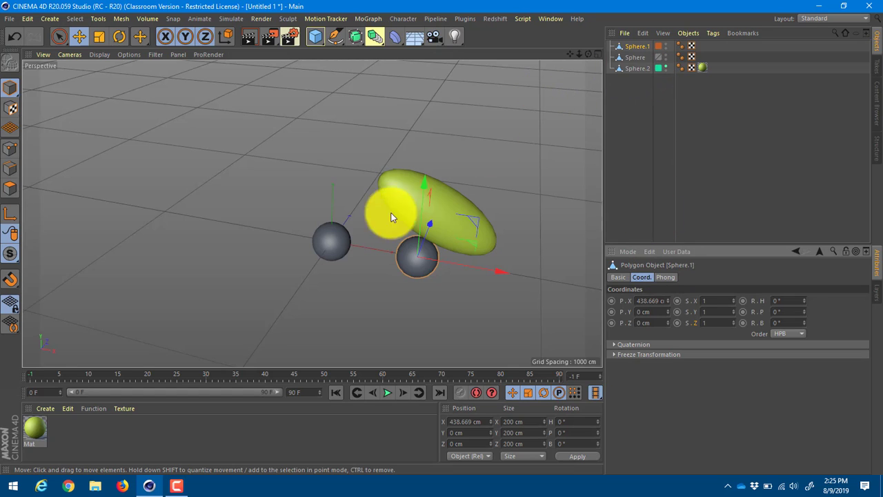
# - Keyframe the X, Y and Z position of the grey Sphere at the origin on frame 0
pyautogui.click(323, 243)
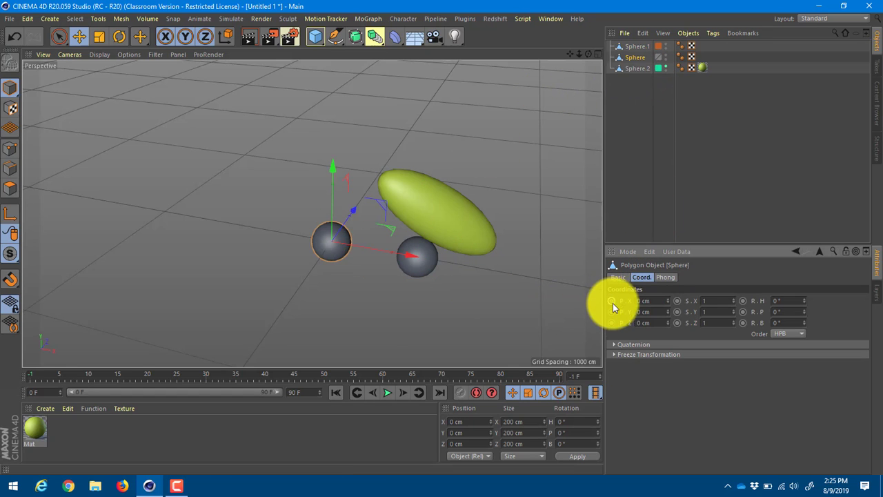
pyautogui.click(335, 391)
pyautogui.moveTo(612, 301); pyautogui.dragTo(612, 323)
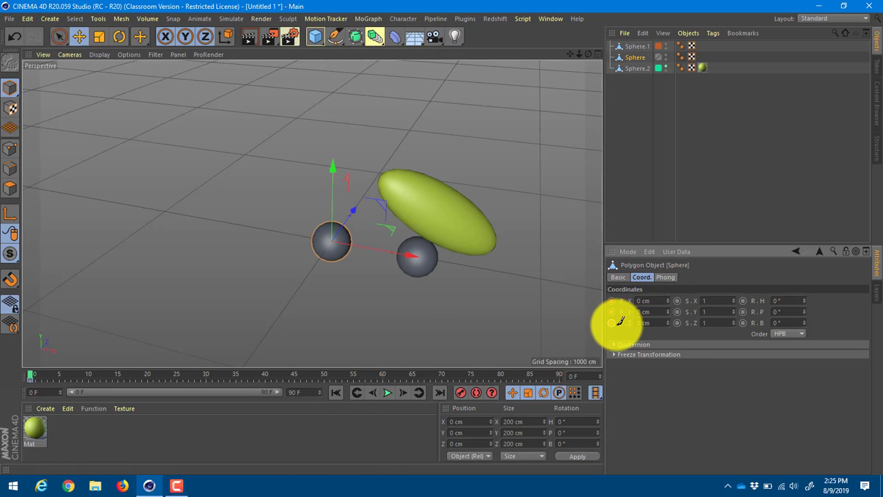
# - At frame 57, move Sphere to about X -883, Y 571, Z 250 cm, keyframe its position, and scrub back to preview
pyautogui.moveTo(247, 366); pyautogui.dragTo(357, 363)
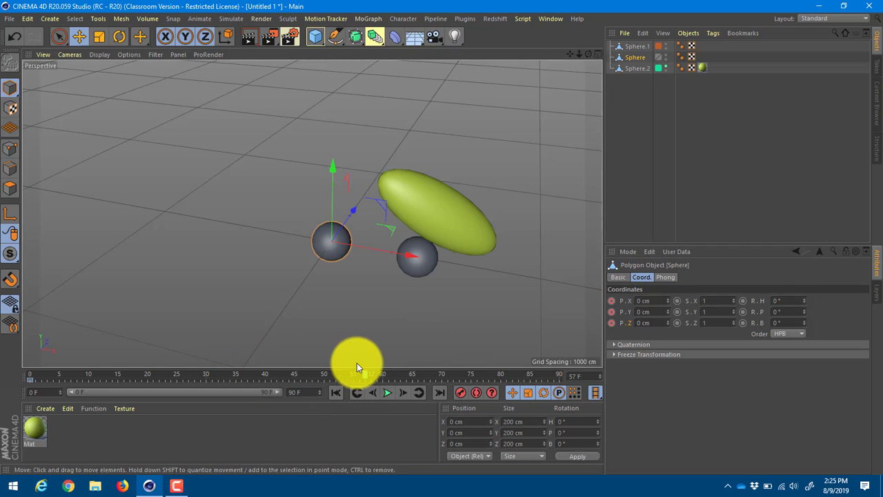
pyautogui.moveTo(407, 258); pyautogui.dragTo(225, 84)
pyautogui.moveTo(612, 301); pyautogui.dragTo(611, 323)
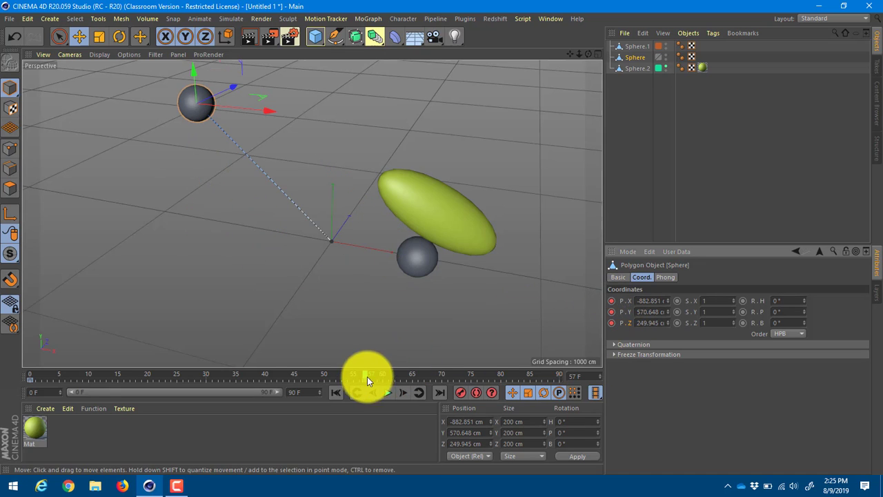
pyautogui.moveTo(351, 371); pyautogui.dragTo(10, 375)
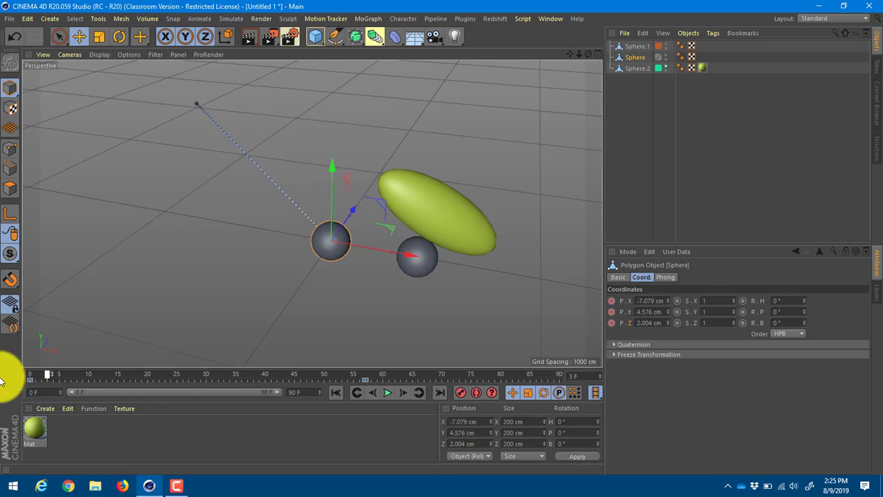
# - Play the animation, view the key properties of Sphere's keyframe at frame 57, and return to Sphere's coordinate attributes
pyautogui.press('F8')
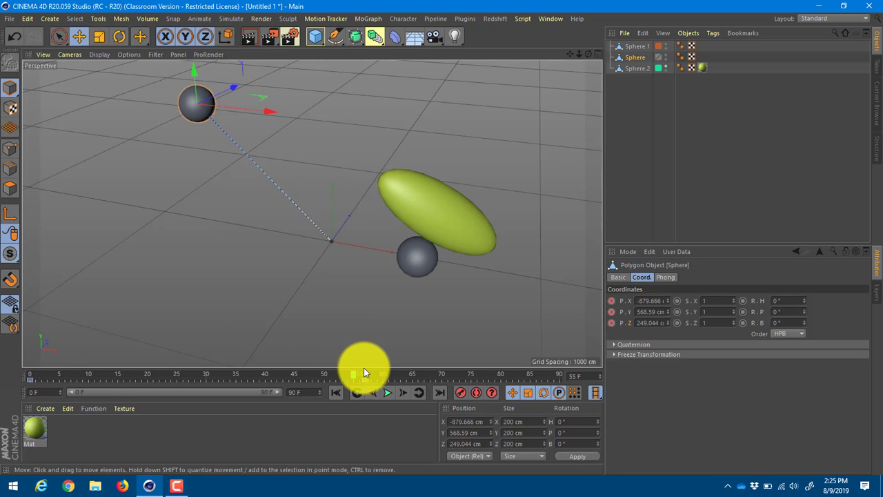
pyautogui.click(367, 384)
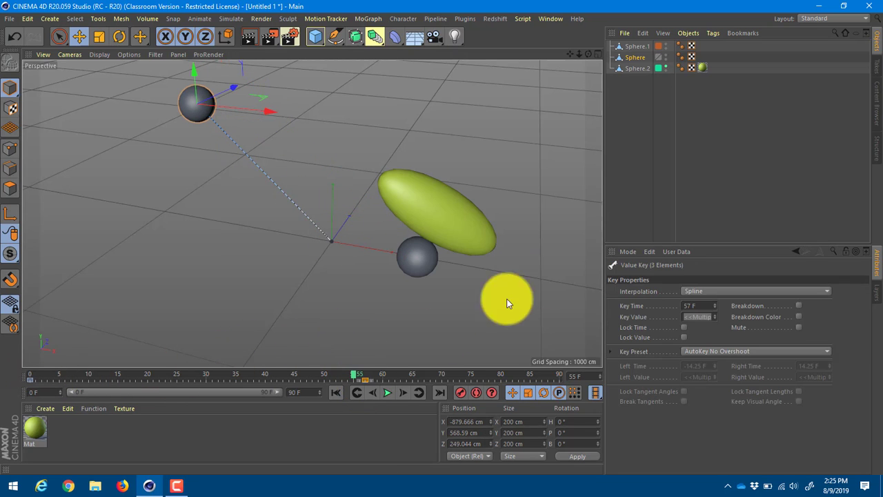
pyautogui.click(194, 109)
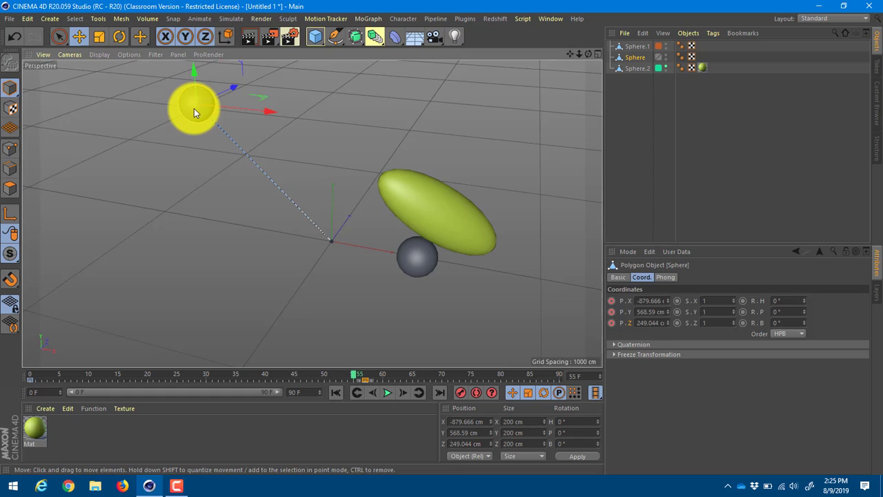
# - View the F-curves of Sphere's X, Y and Z position and close the Timeline window
pyautogui.rightClick(610, 303)
pyautogui.moveTo(650, 279)
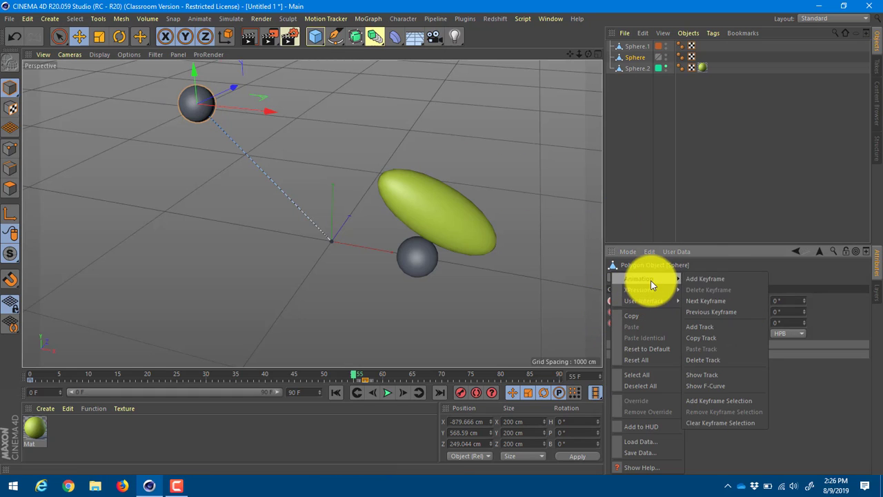
pyautogui.click(720, 387)
pyautogui.moveTo(534, 164); pyautogui.dragTo(287, 116)
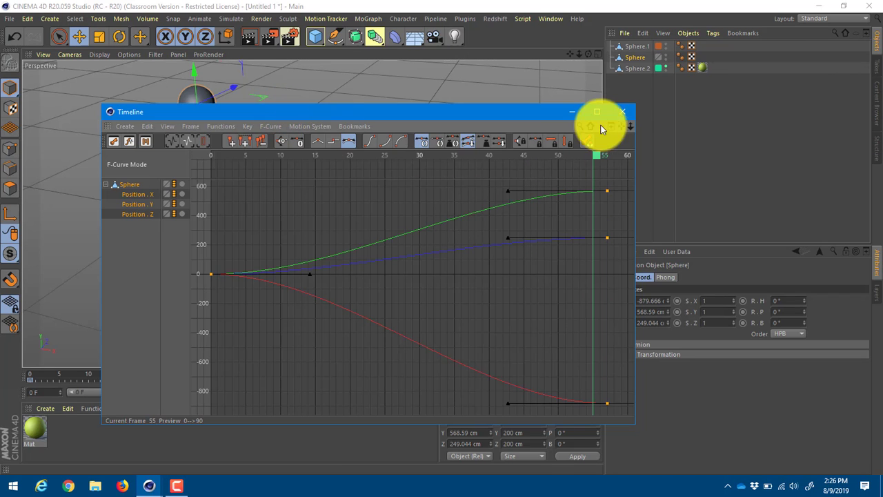
pyautogui.click(623, 112)
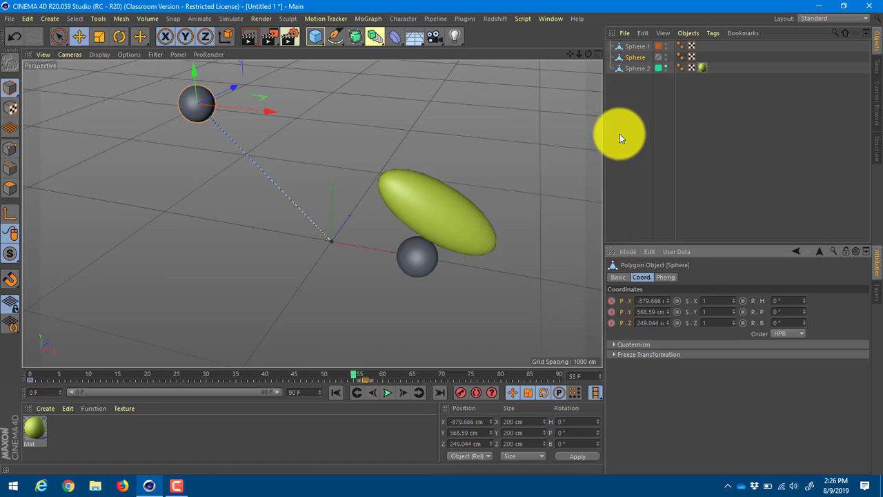
# - View Sphere's position tracks in the Timeline's Dope Sheet and close the window
pyautogui.rightClick(616, 304)
pyautogui.moveTo(664, 278)
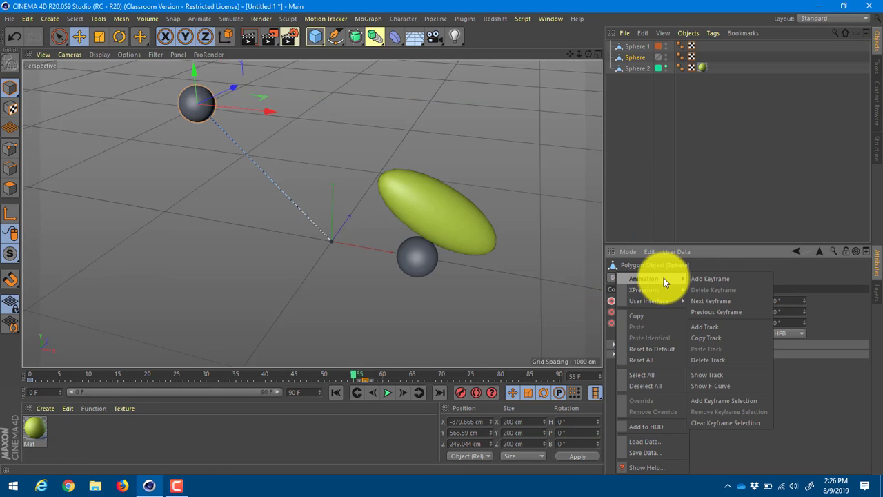
pyautogui.click(718, 376)
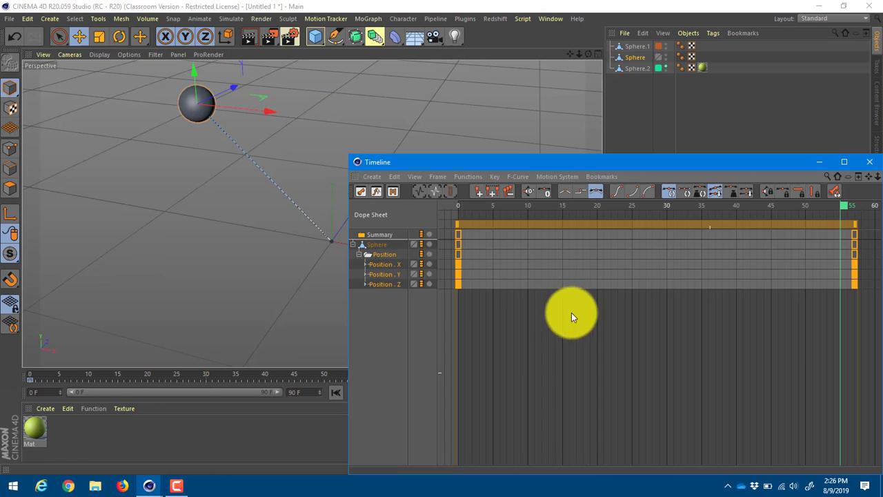
pyautogui.doubleClick(355, 165)
pyautogui.rightClick(612, 301)
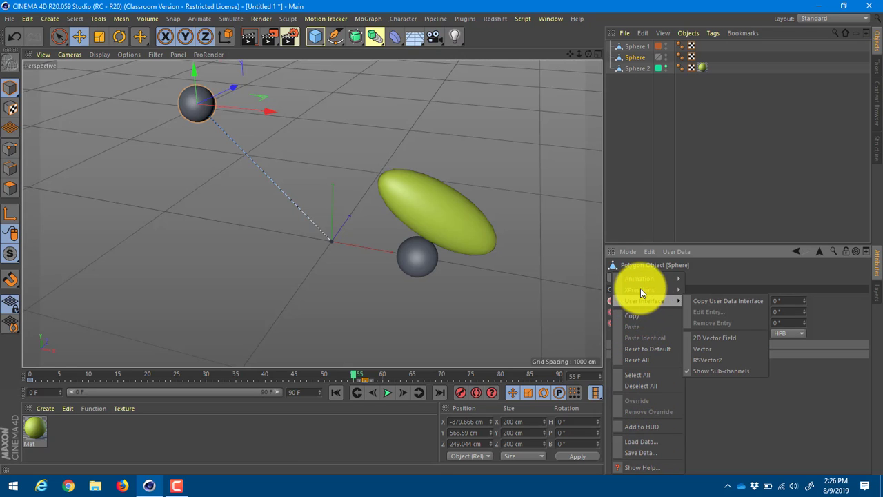
pyautogui.moveTo(635, 277)
pyautogui.click(628, 186)
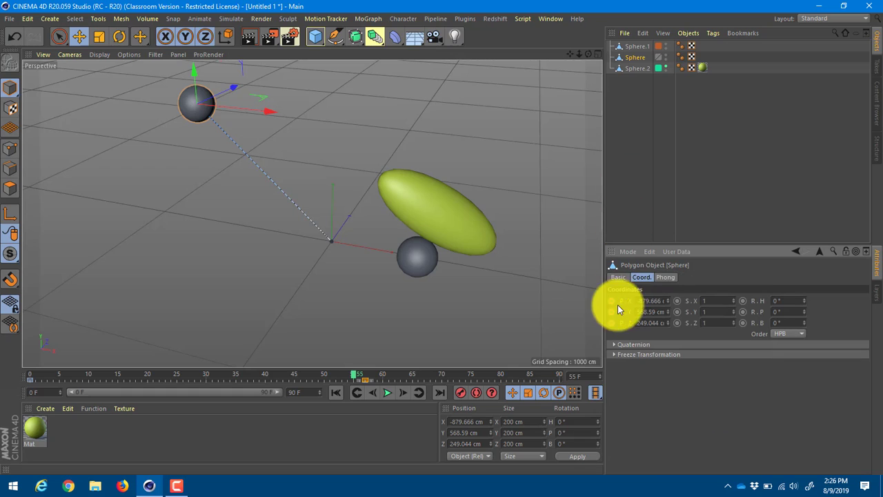
pyautogui.rightClick(411, 159)
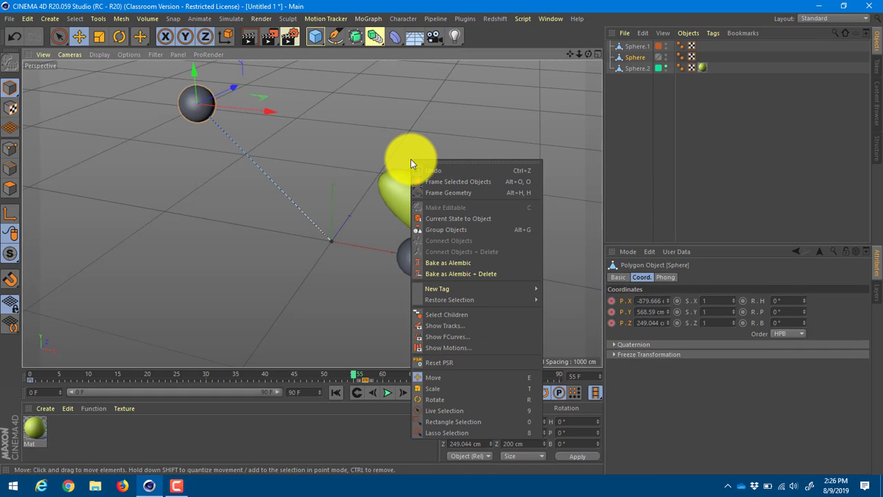
pyautogui.click(324, 105)
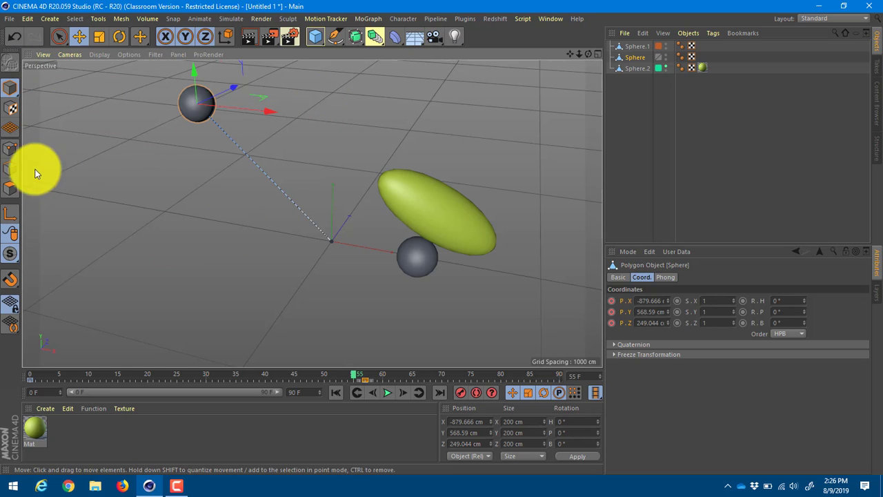
# - Switch the perspective view to the Lines display mode and inspect the spheres from another angle
pyautogui.click(40, 54)
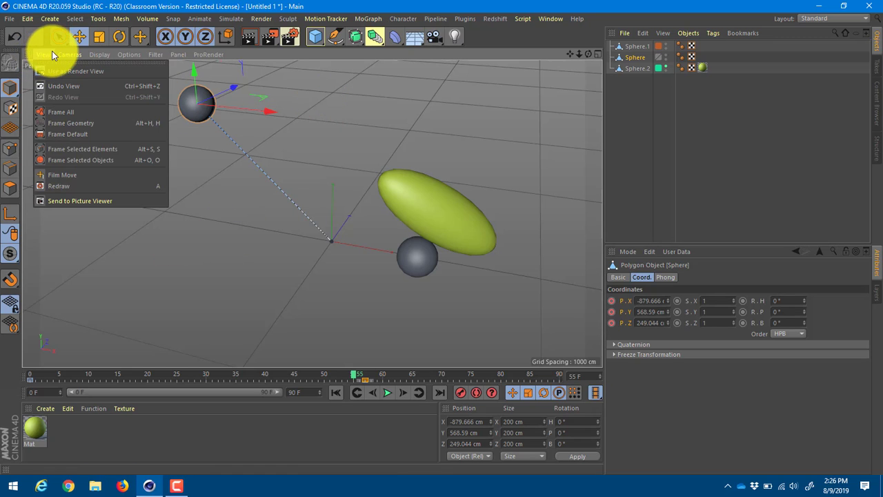
pyautogui.moveTo(98, 59)
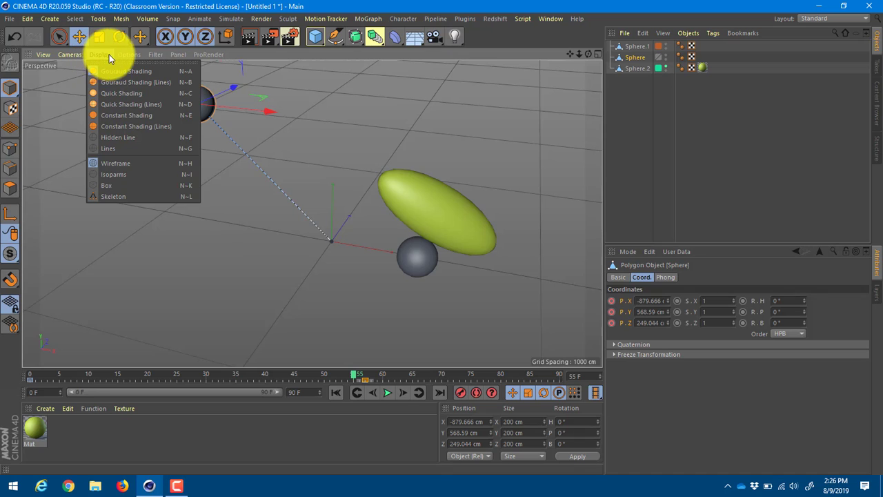
pyautogui.click(144, 147)
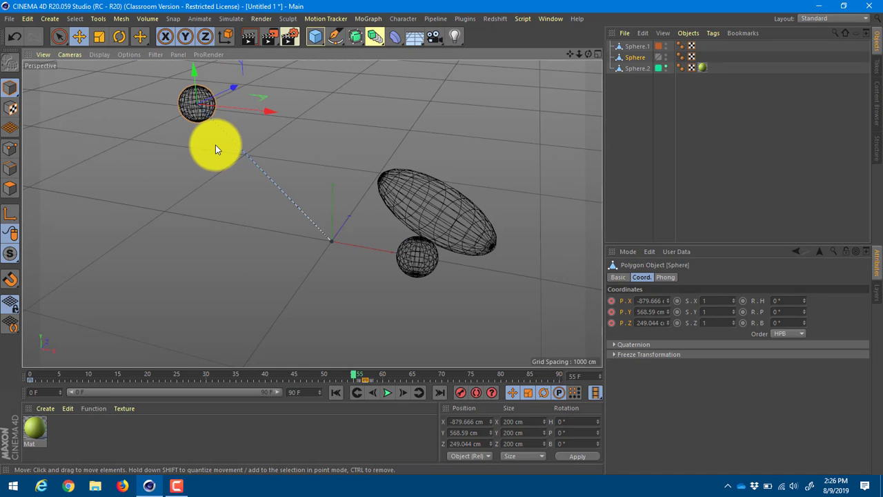
pyautogui.press('super')
pyautogui.press('super')
pyautogui.keyDown('alt'); pyautogui.moveTo(217, 166); pyautogui.dragTo(122, 76); pyautogui.keyUp('alt')
# - Try Quick Shading and Constant Shading (Lines) in the perspective view, orbiting to compare how the spheres are displayed
pyautogui.click(106, 56)
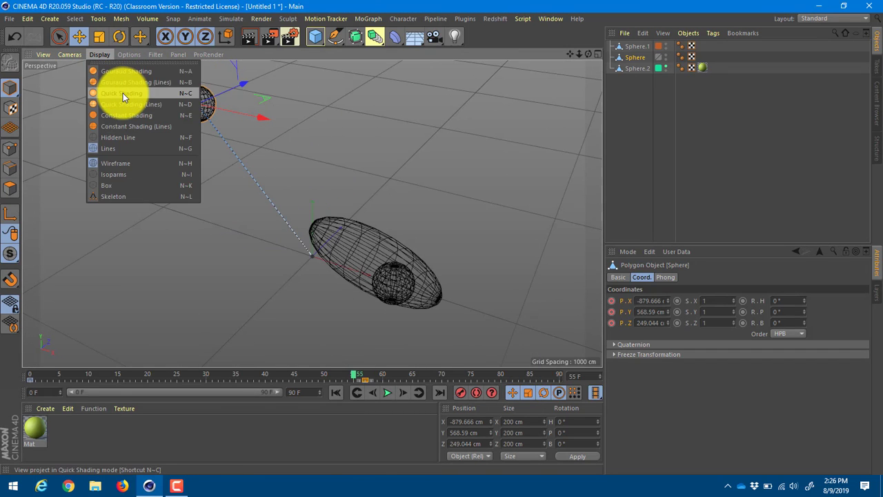
pyautogui.click(122, 93)
pyautogui.keyDown('alt'); pyautogui.moveTo(164, 181); pyautogui.dragTo(204, 186); pyautogui.keyUp('alt')
pyautogui.click(98, 55)
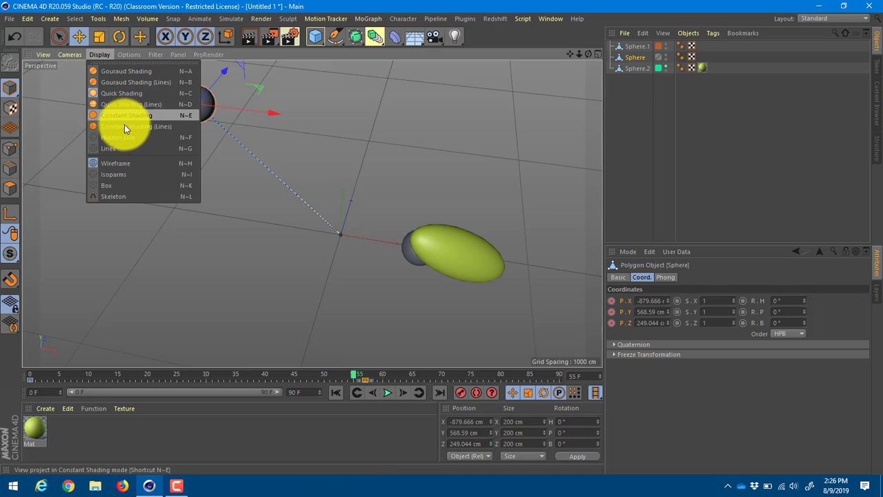
pyautogui.click(125, 126)
pyautogui.keyDown('alt'); pyautogui.moveTo(191, 154); pyautogui.dragTo(167, 108); pyautogui.keyUp('alt')
# - Set the perspective view's display mode to Gouraud Shading (Lines)
pyautogui.click(100, 55)
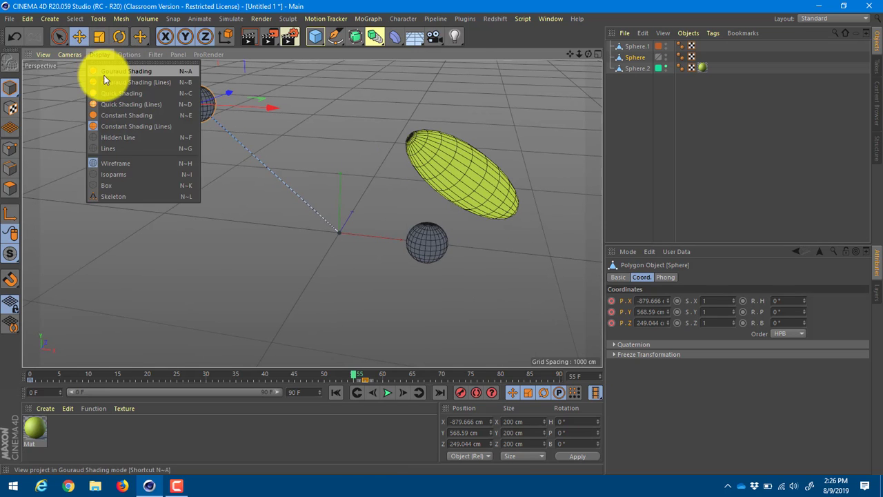
pyautogui.click(106, 80)
# - Hide polygon objects with the perspective view's filter and show them again
pyautogui.click(128, 56)
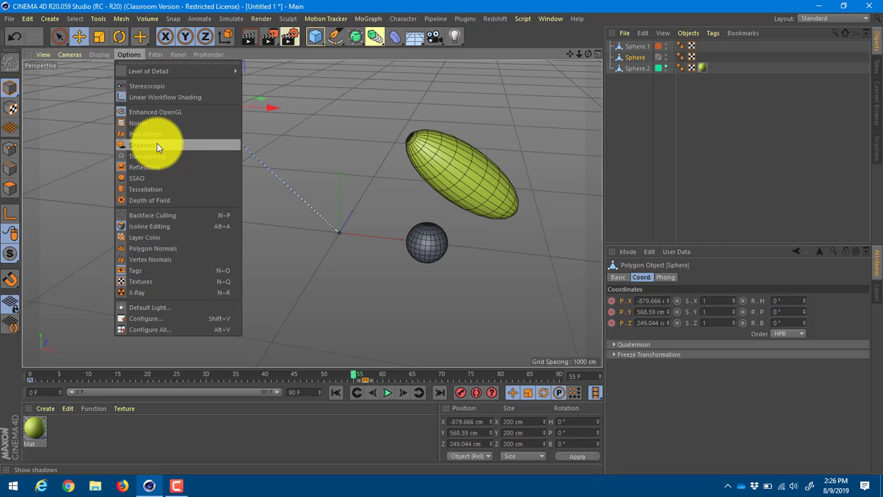
pyautogui.moveTo(156, 55)
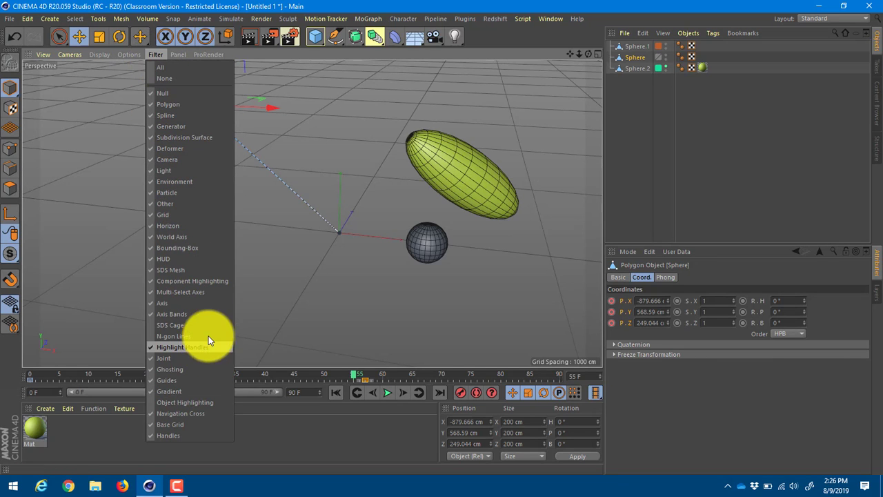
pyautogui.click(173, 104)
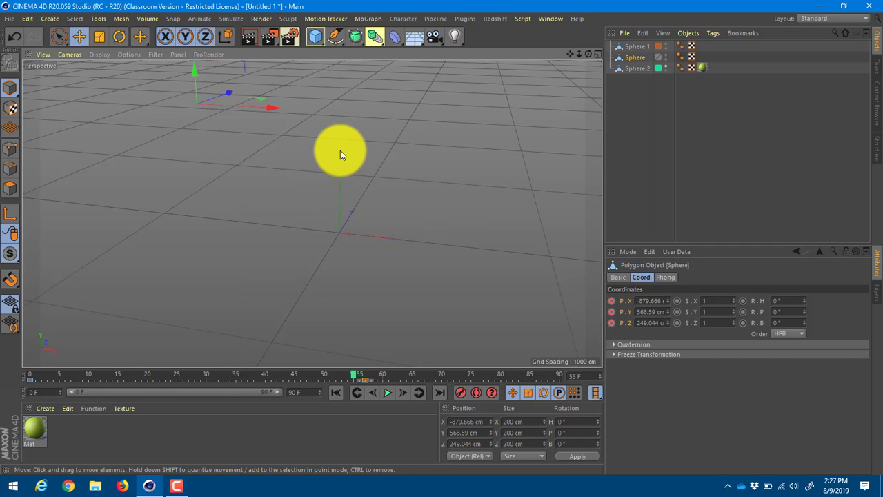
pyautogui.click(155, 54)
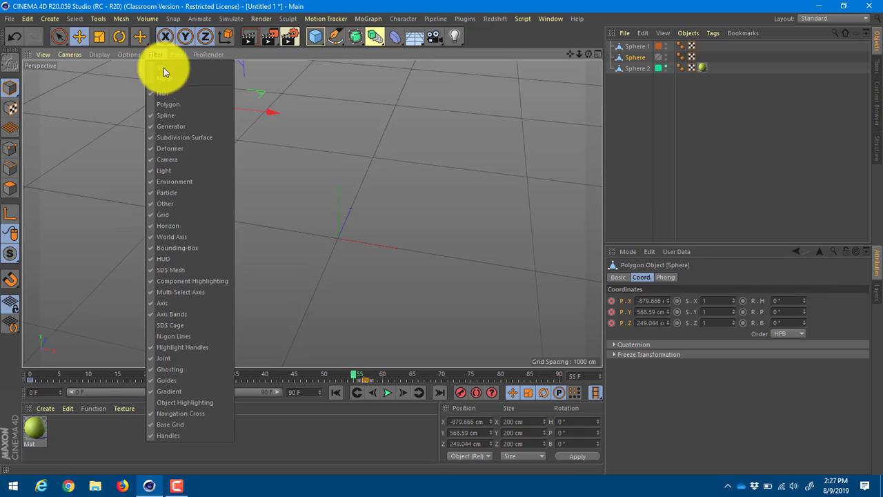
pyautogui.click(172, 104)
# - Toggle between the four-view layout and the maximized Perspective and Top views, finishing in the maximized Perspective view
pyautogui.click(172, 54)
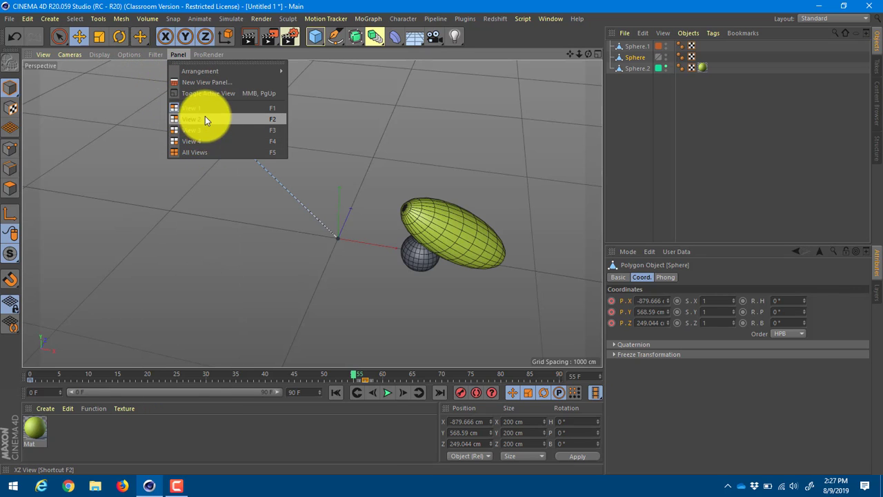
pyautogui.click(312, 177)
pyautogui.middleClick(314, 173)
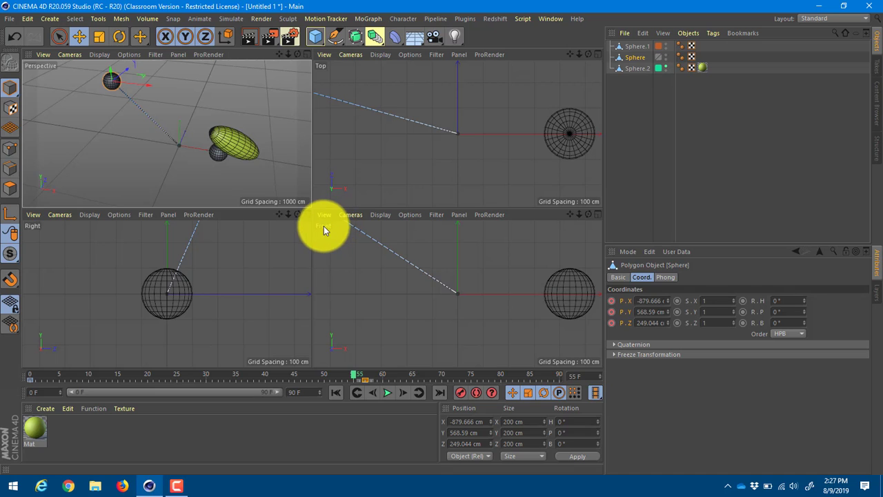
pyautogui.middleClick(203, 151)
pyautogui.middleClick(442, 141)
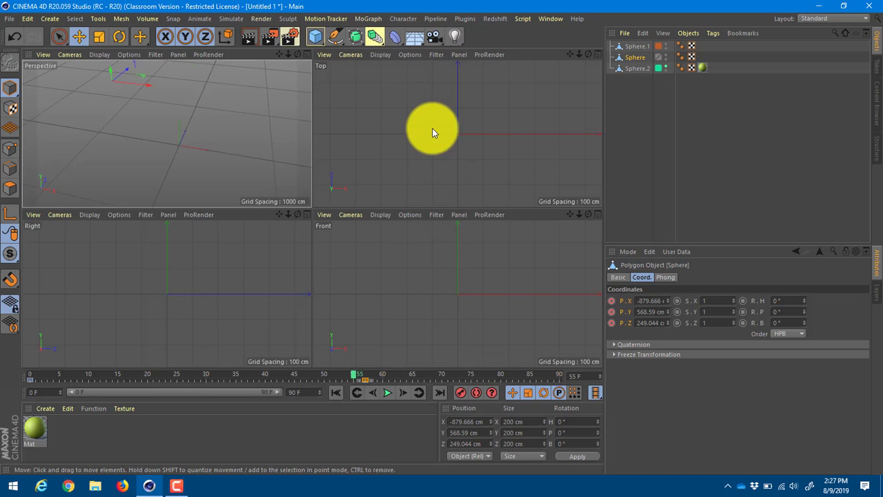
pyautogui.middleClick(476, 110)
pyautogui.middleClick(485, 105)
pyautogui.middleClick(253, 131)
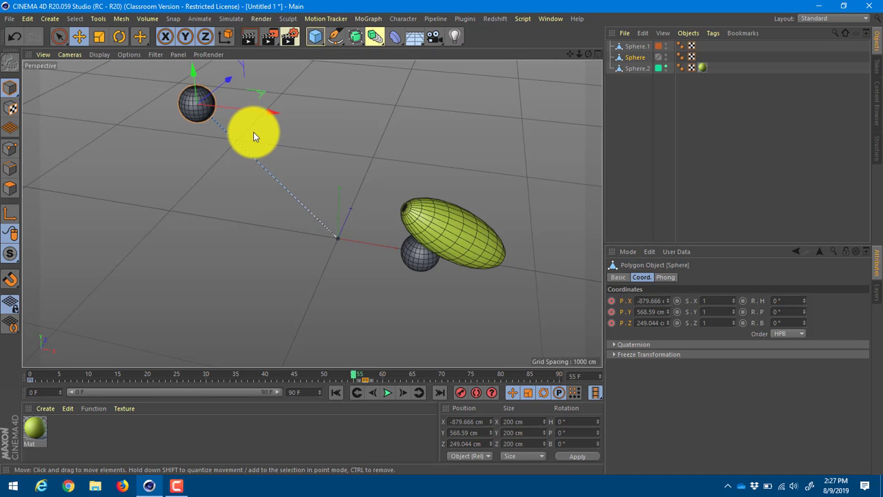
pyautogui.click(177, 55)
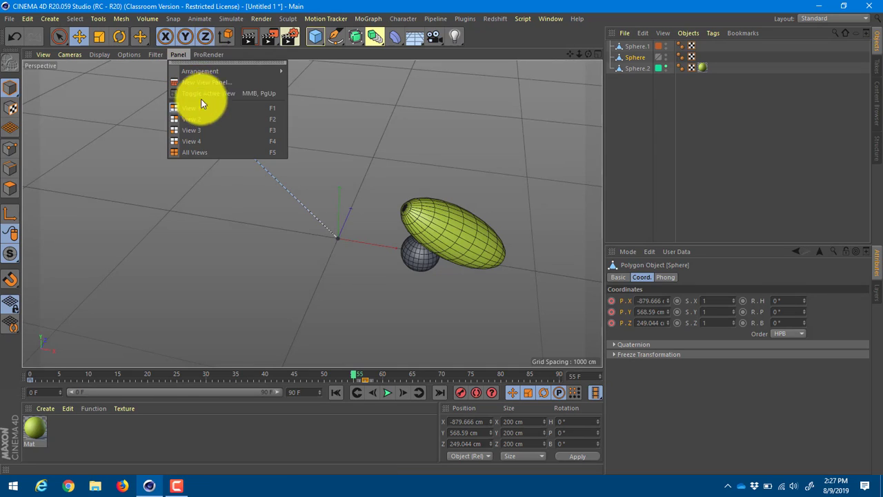
pyautogui.click(213, 142)
pyautogui.middleClick(212, 138)
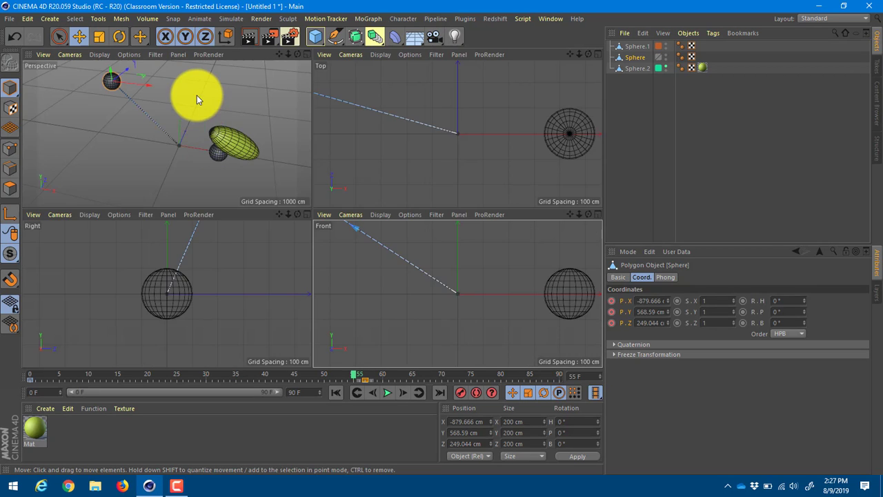
pyautogui.middleClick(197, 95)
# - Deselect all objects in the scene
pyautogui.click(179, 55)
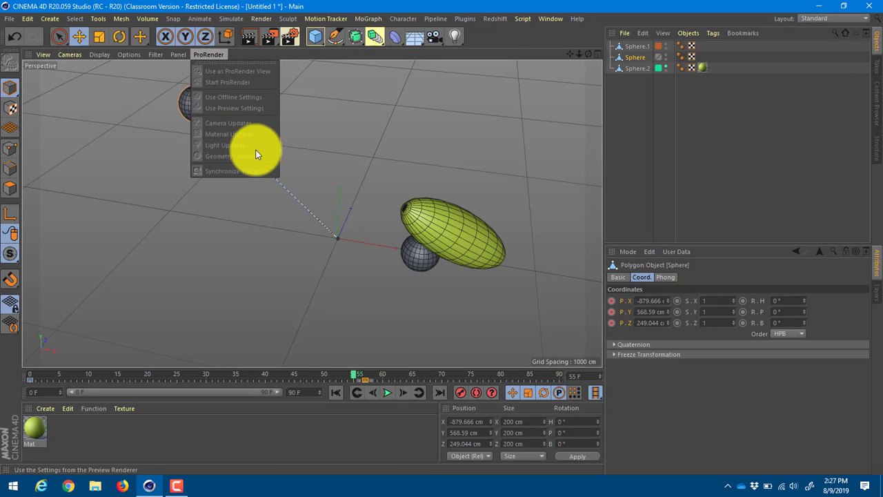
pyautogui.click(448, 111)
pyautogui.click(450, 114)
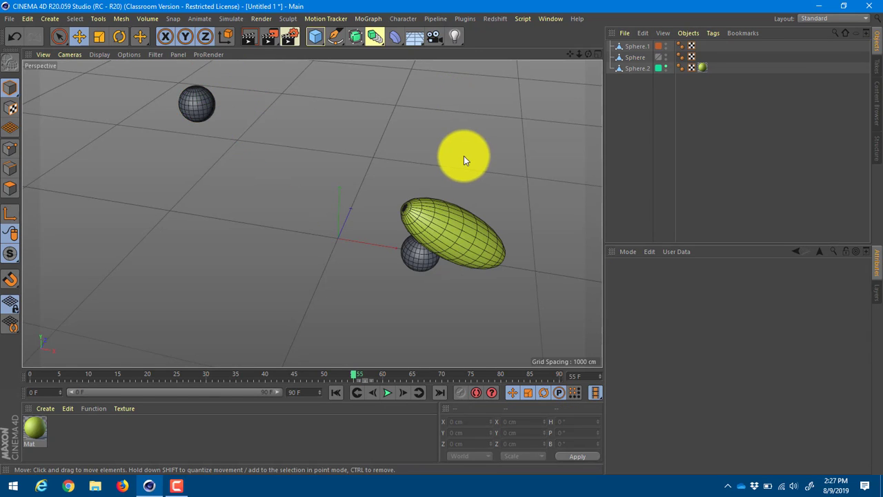
# - Pan, zoom and orbit the perspective view to see the three spheres from above, below and the side
pyautogui.keyDown('alt'); pyautogui.moveTo(464, 156); pyautogui.dragTo(501, 128); pyautogui.keyUp('alt')
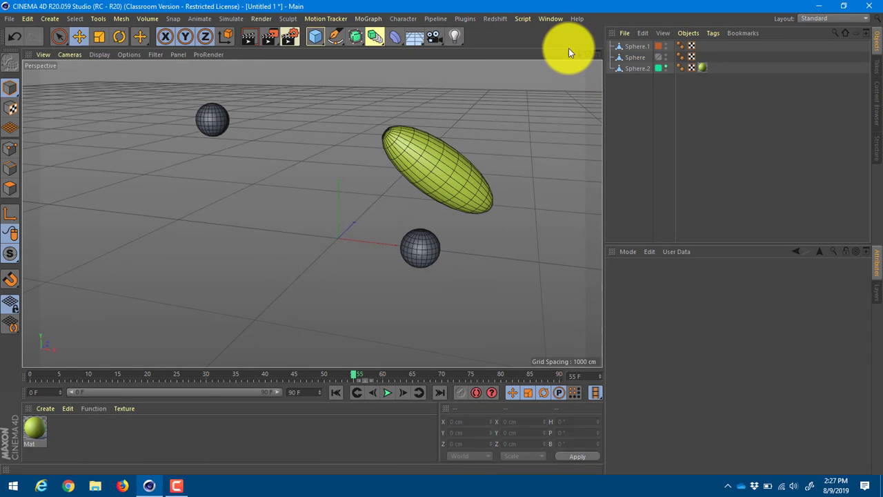
pyautogui.moveTo(570, 55); pyautogui.dragTo(442, 242)
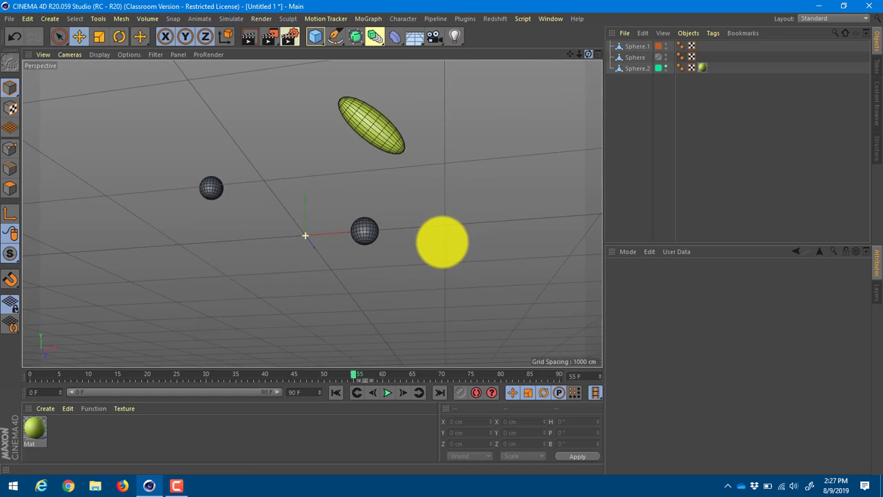
pyautogui.moveTo(305, 235); pyautogui.dragTo(305, 236)
pyautogui.moveTo(442, 237); pyautogui.dragTo(570, 44)
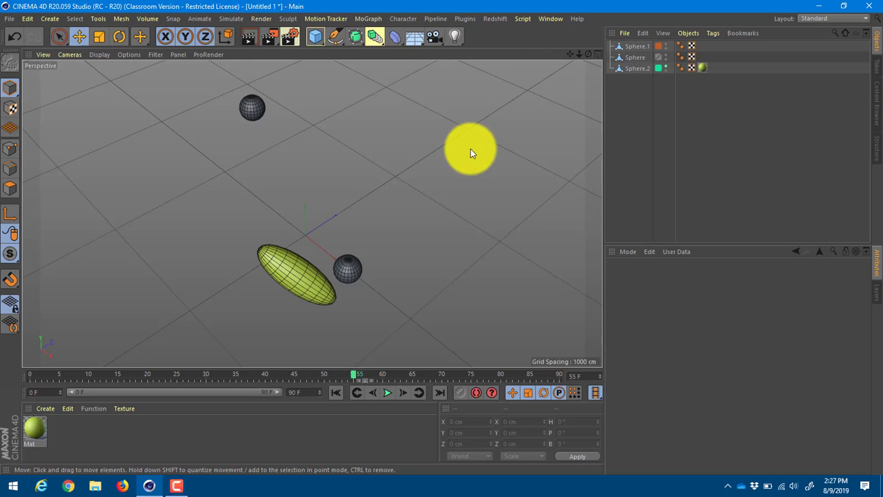
pyautogui.keyDown('alt'); pyautogui.moveTo(376, 186); pyautogui.dragTo(153, 180); pyautogui.keyUp('alt')
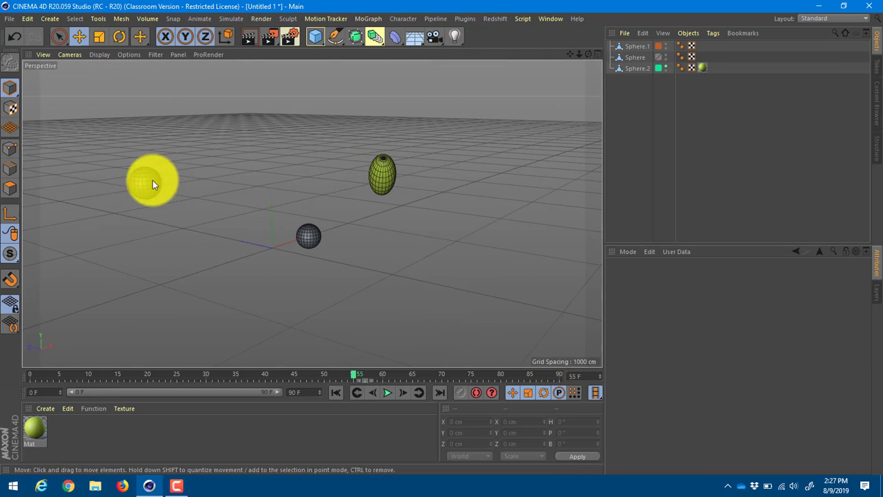